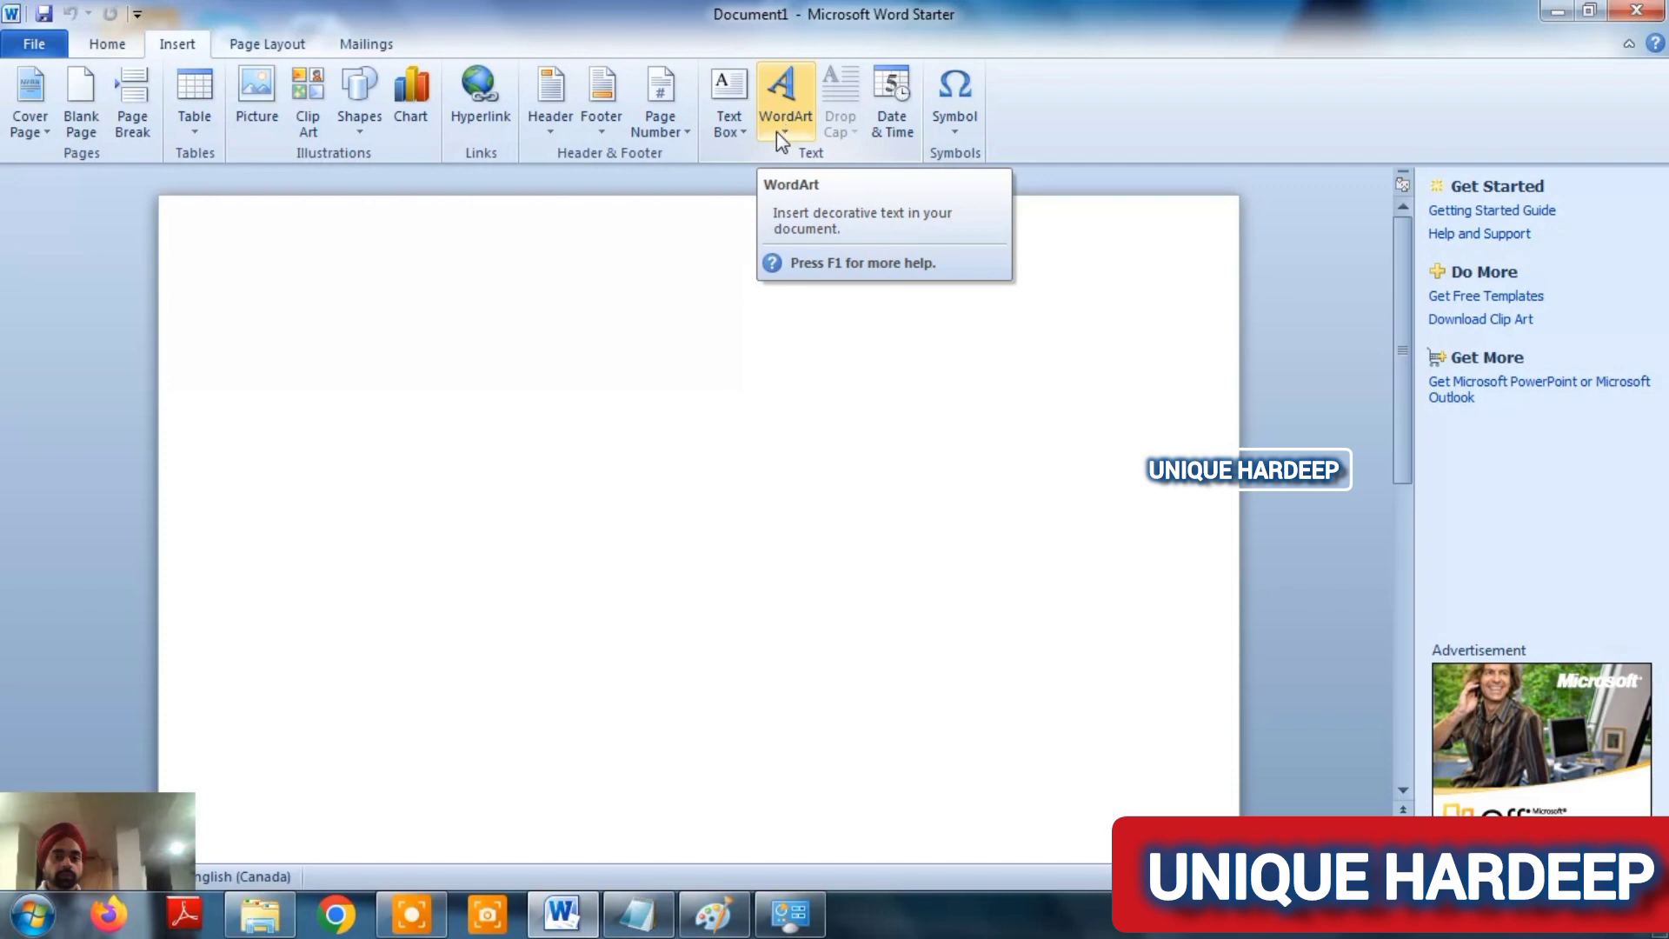
- Insert an orange WordArt from the fourth gallery row, showing 'Your text here'
{"action": "left_click", "coordinate": [785, 137]}
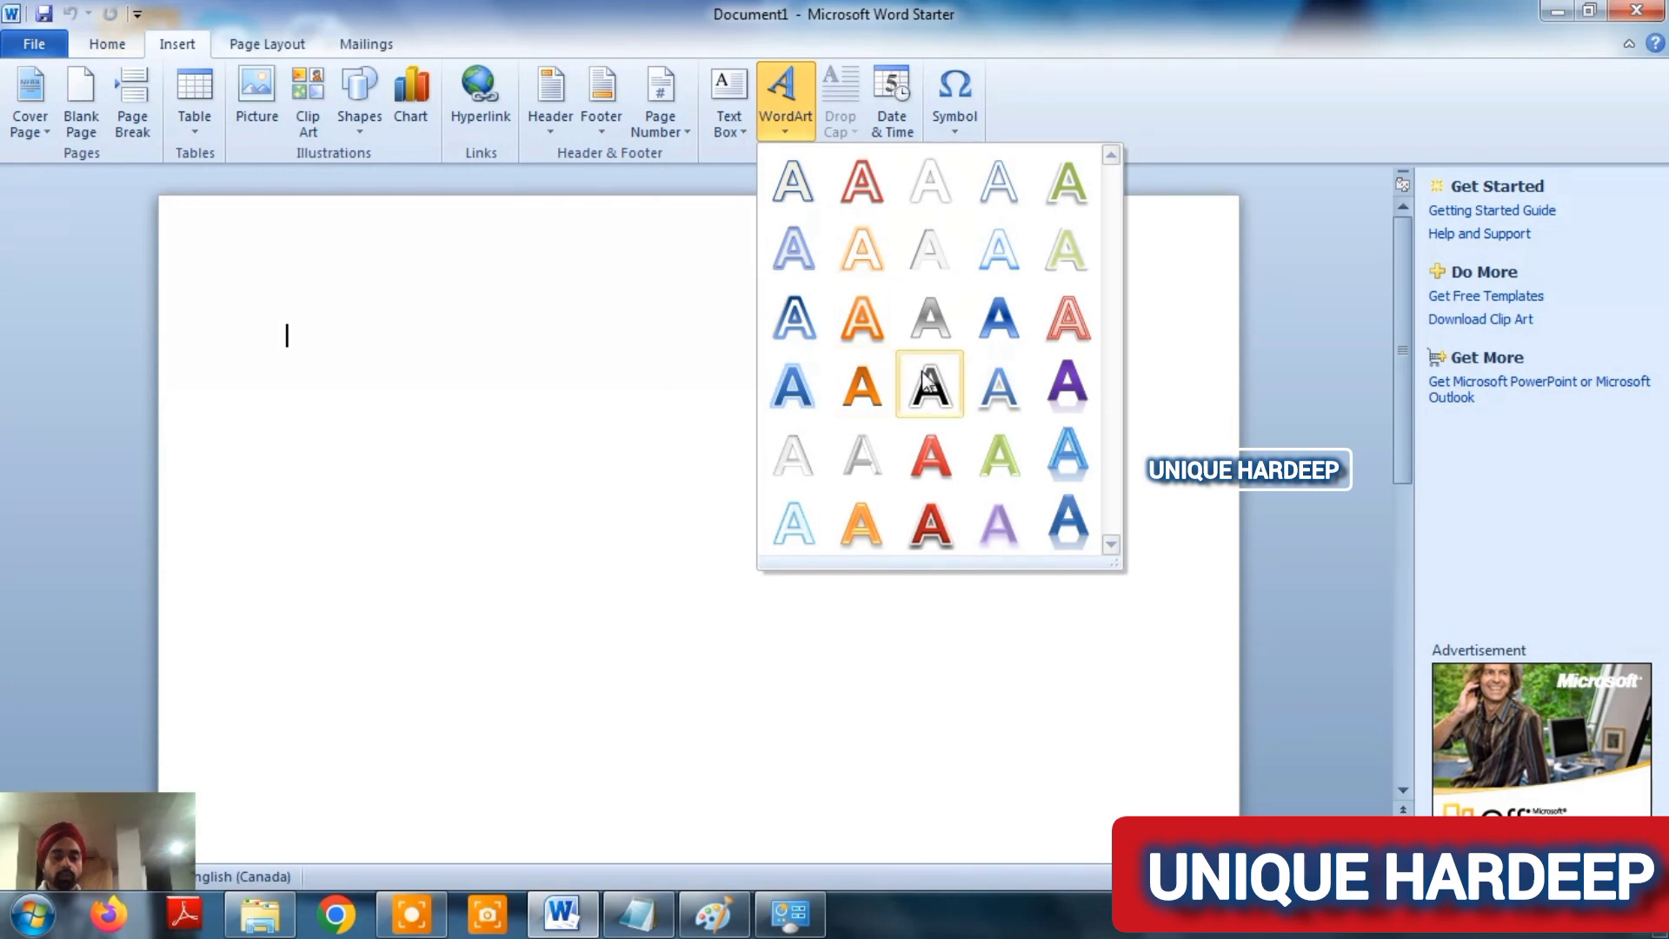
{"action": "left_click", "coordinate": [859, 398]}
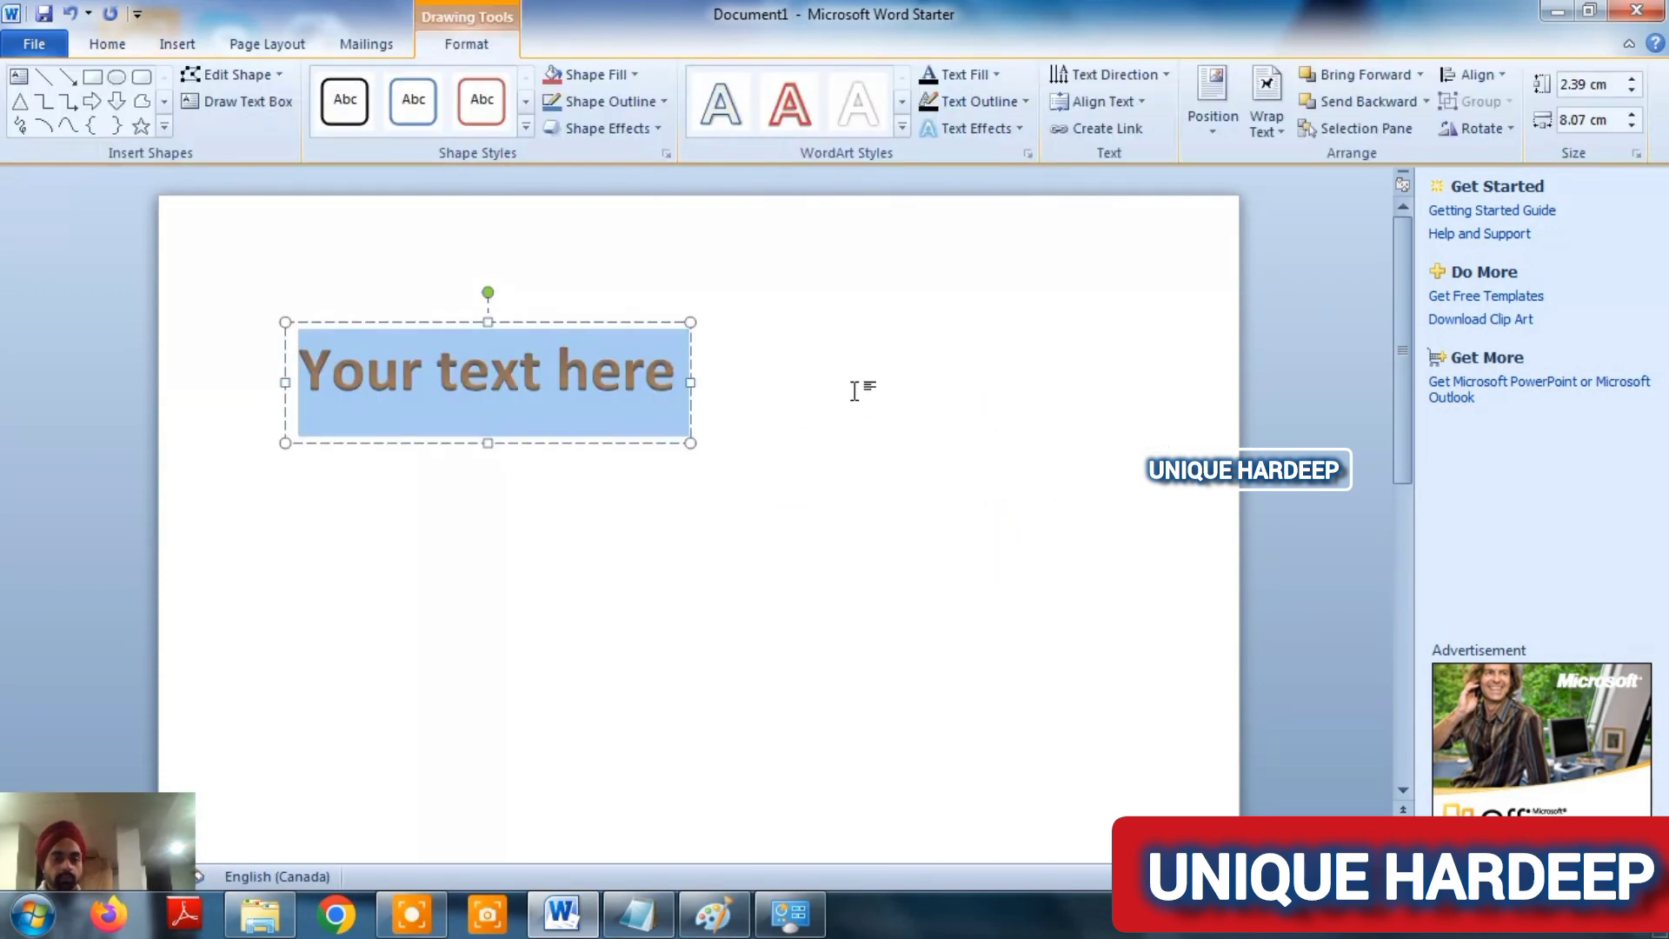
- Replace the WordArt placeholder wording with 'COMPUTER' in capital letters
{"action": "left_click", "coordinate": [647, 393]}
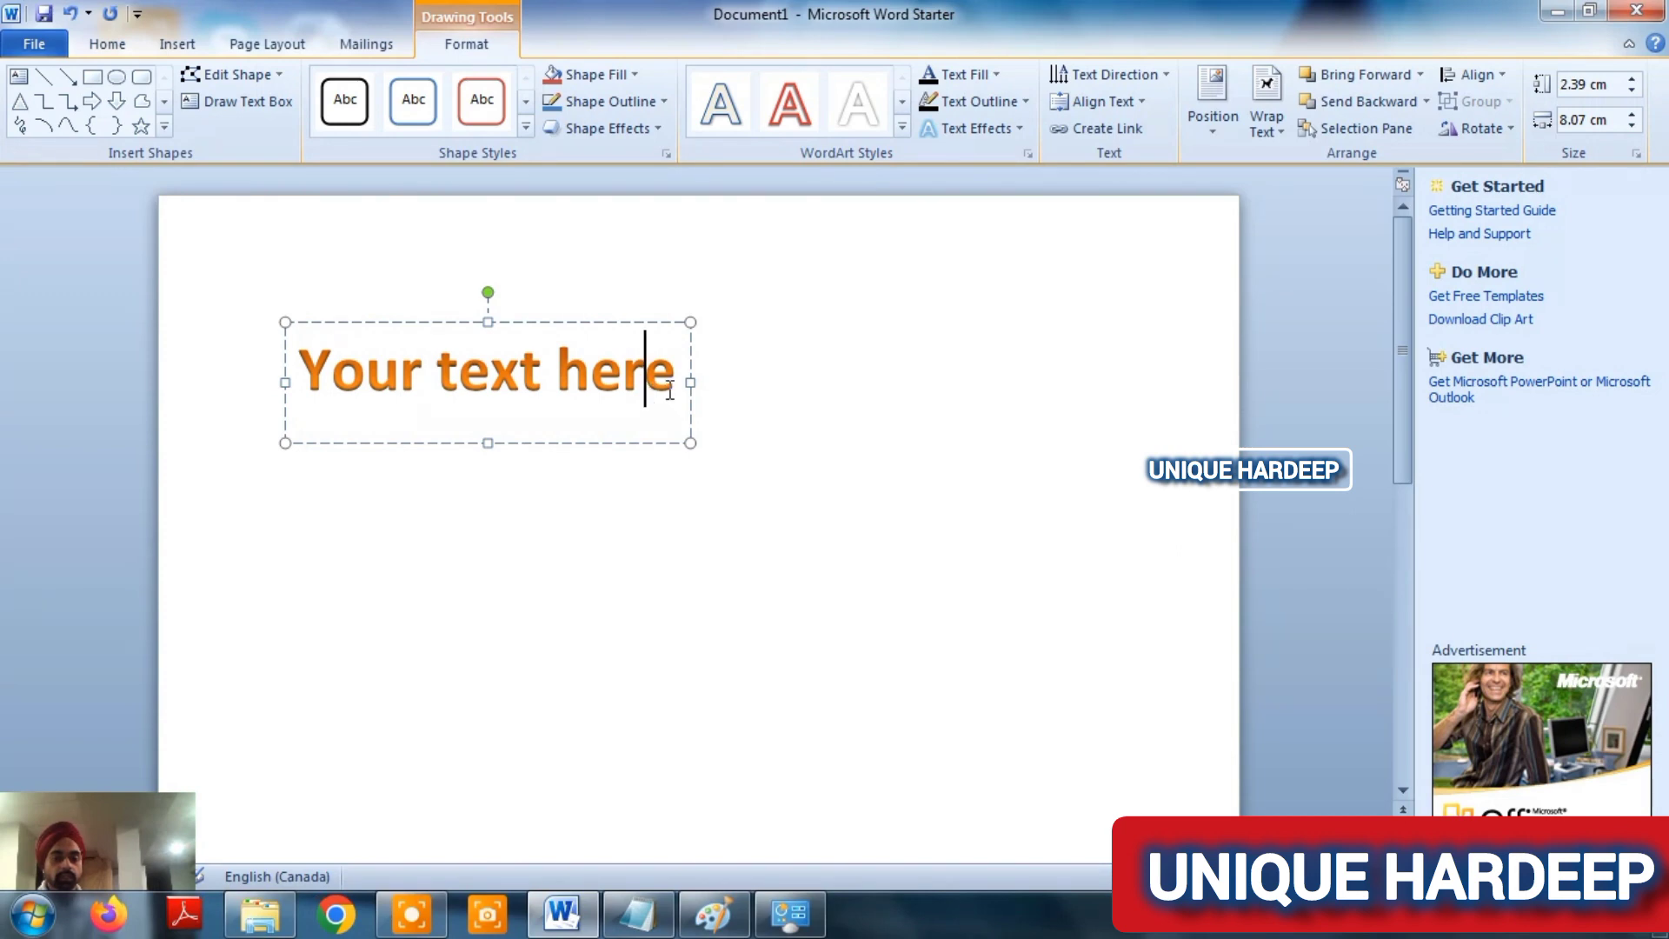
{"action": "left_click", "coordinate": [669, 391]}
{"action": "key", "text": "BackSpace"}
{"action": "key", "text": "BackSpace"}
{"action": "key", "text": "BackSpace"}
{"action": "key", "text": "BackSpace"}
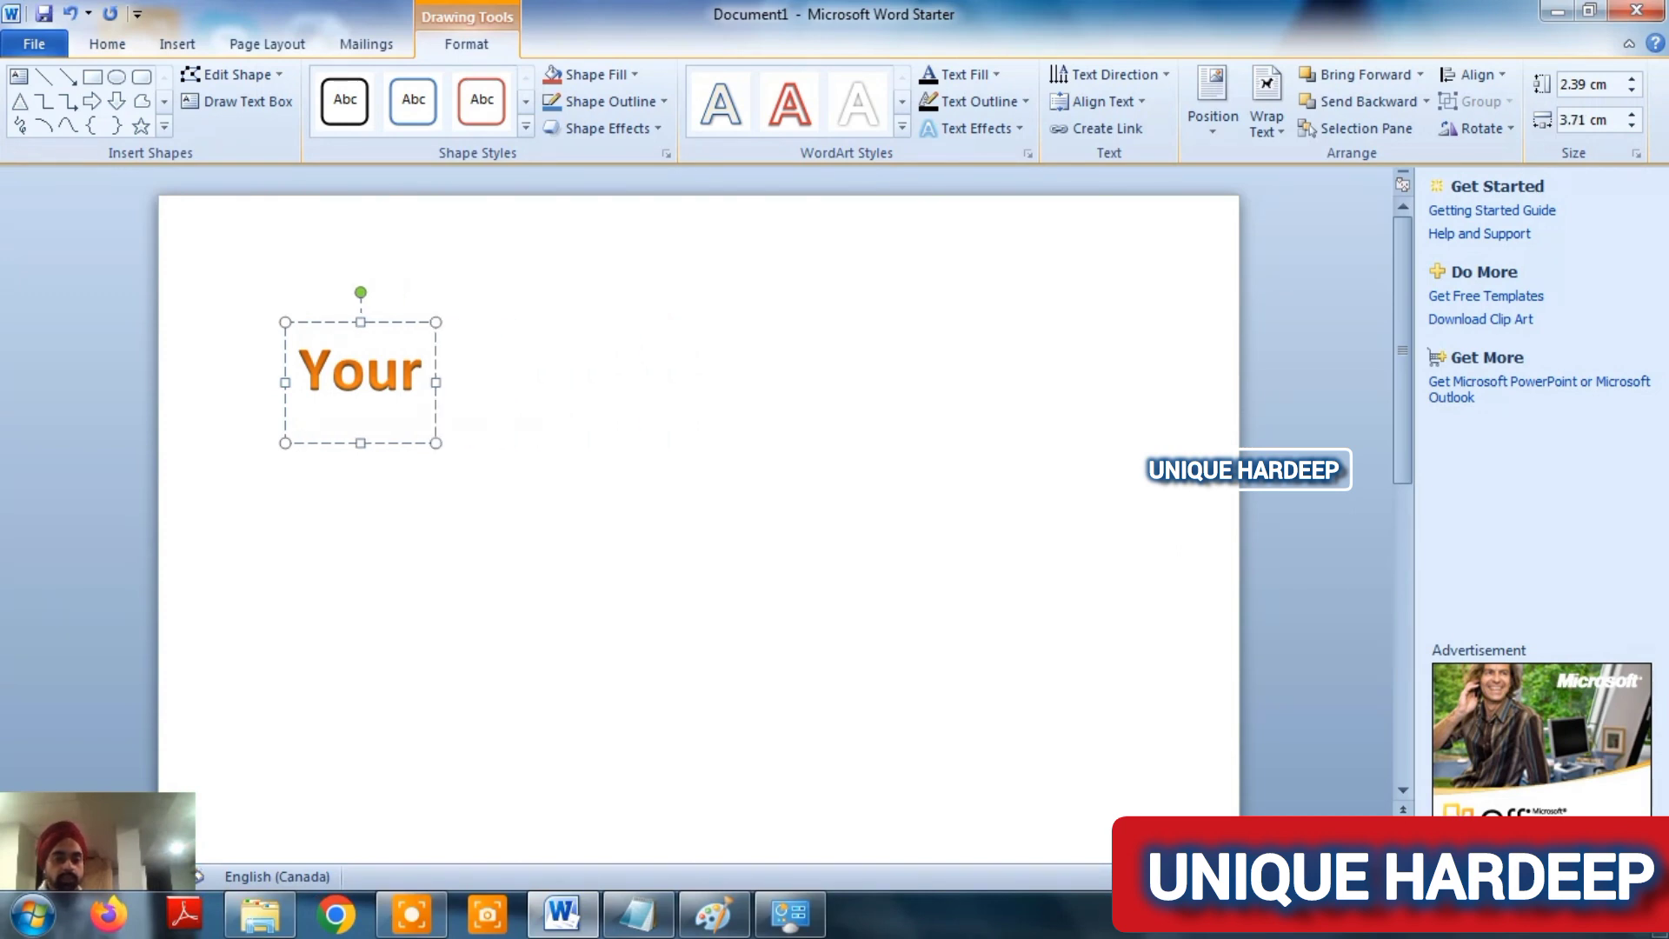
{"action": "key", "text": "BackSpace"}
{"action": "key", "text": "BackSpace"}
{"action": "key", "text": "BackSpace"}
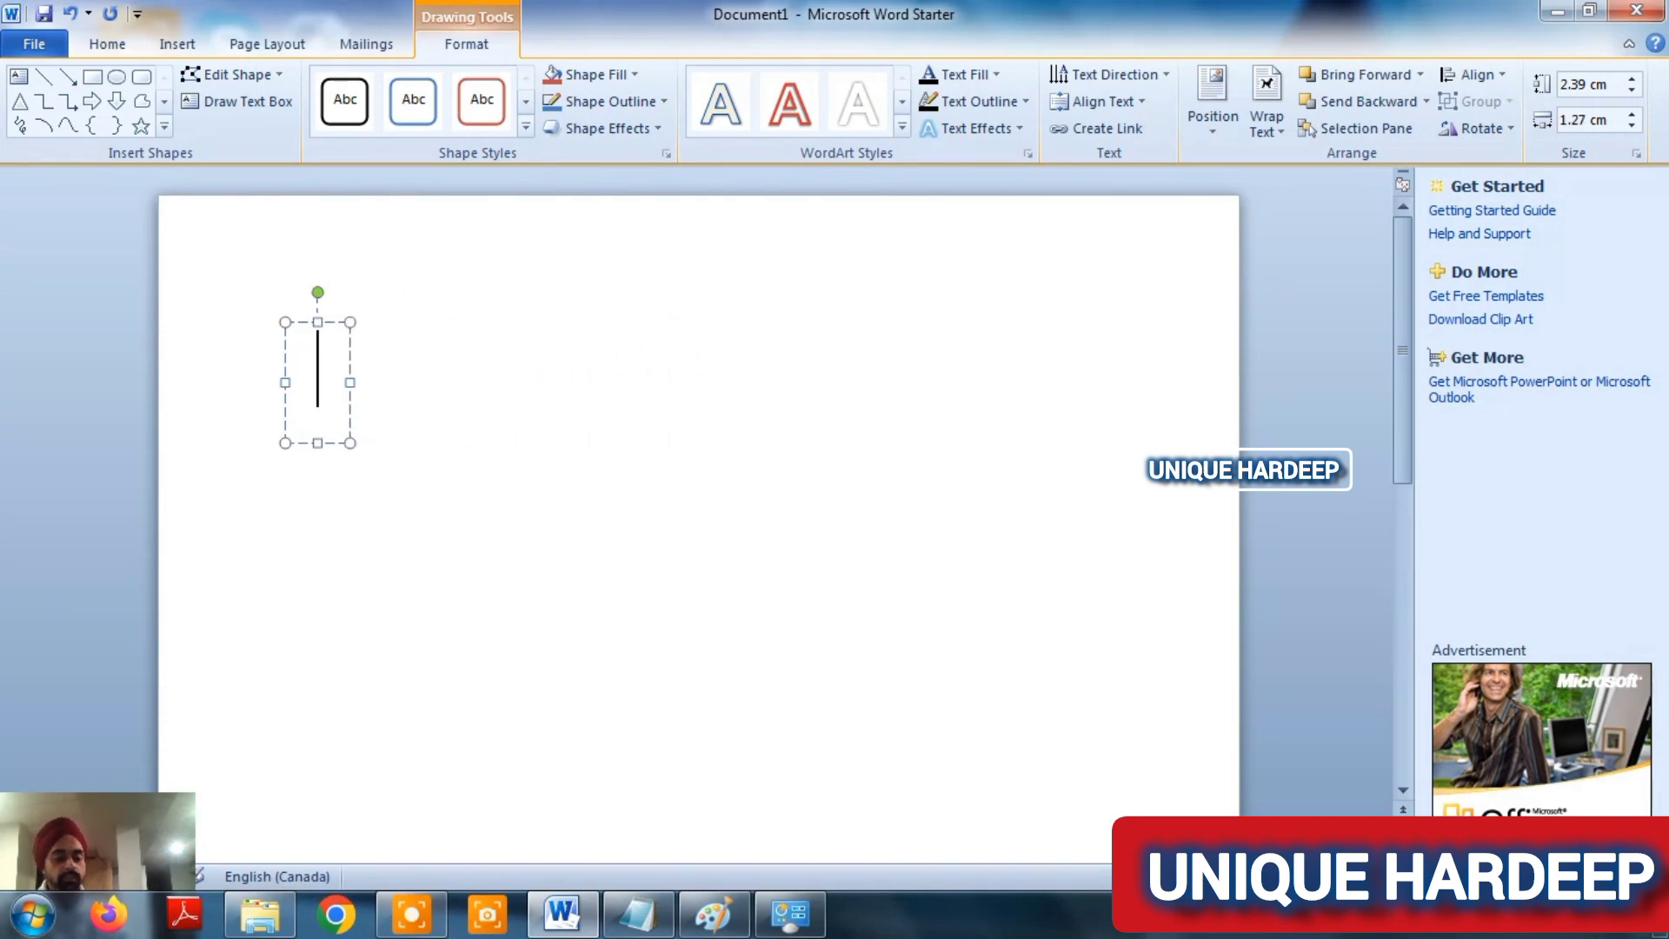
{"action": "type", "text": "co"}
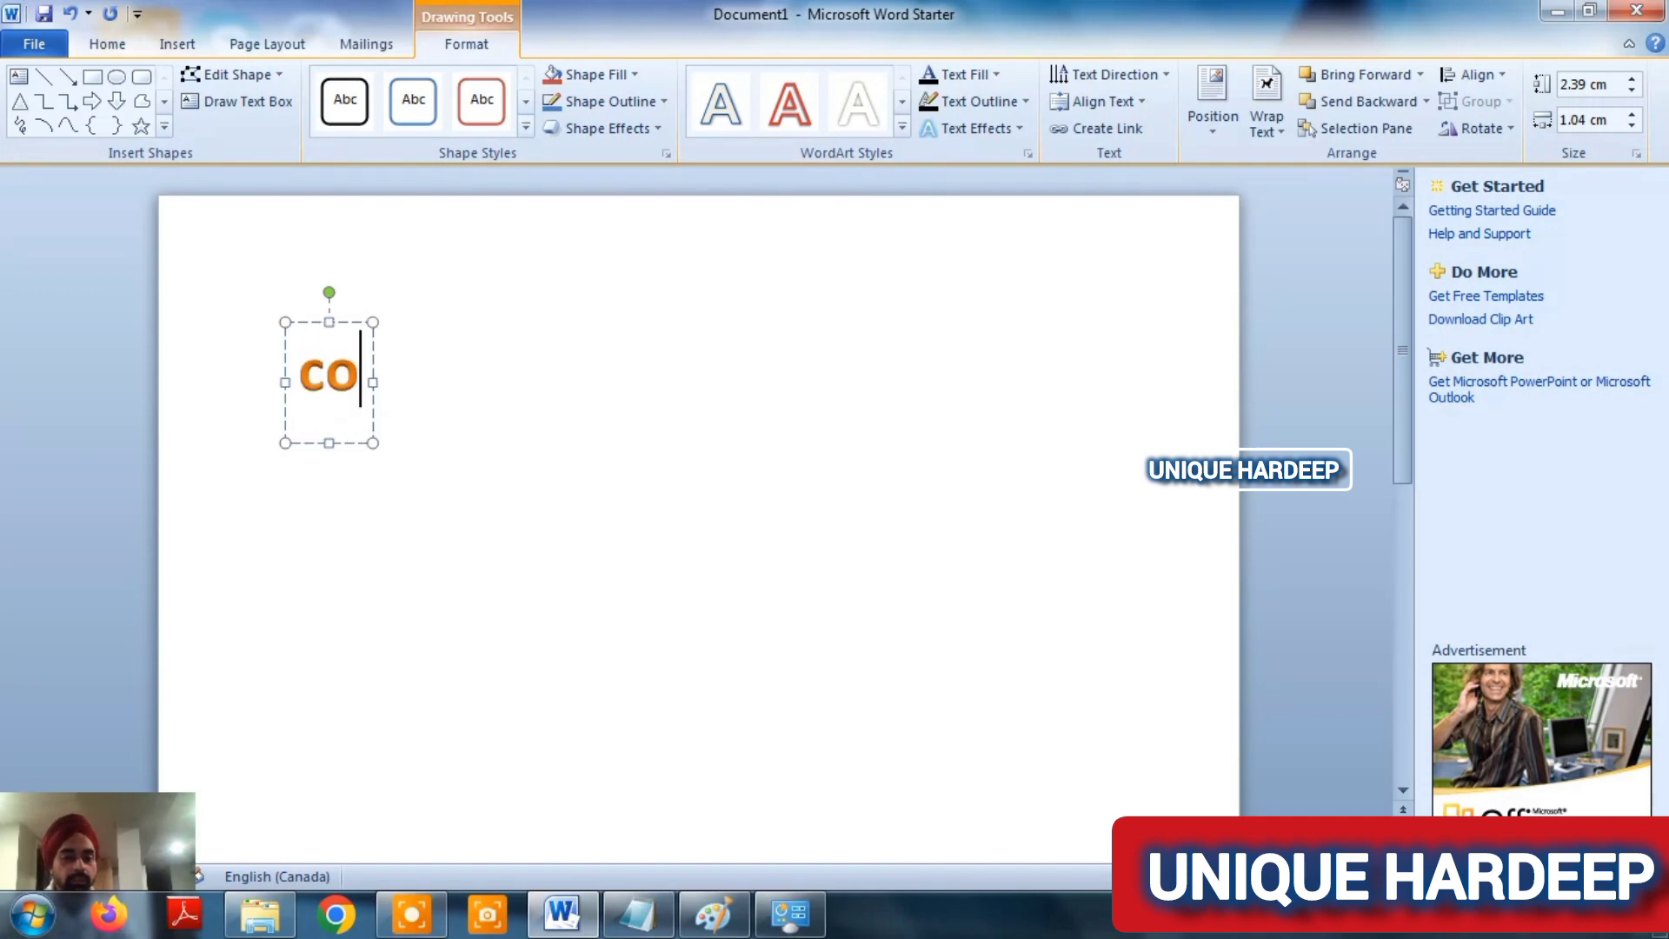
{"action": "key", "text": "BackSpace"}
{"action": "key", "text": "BackSpace"}
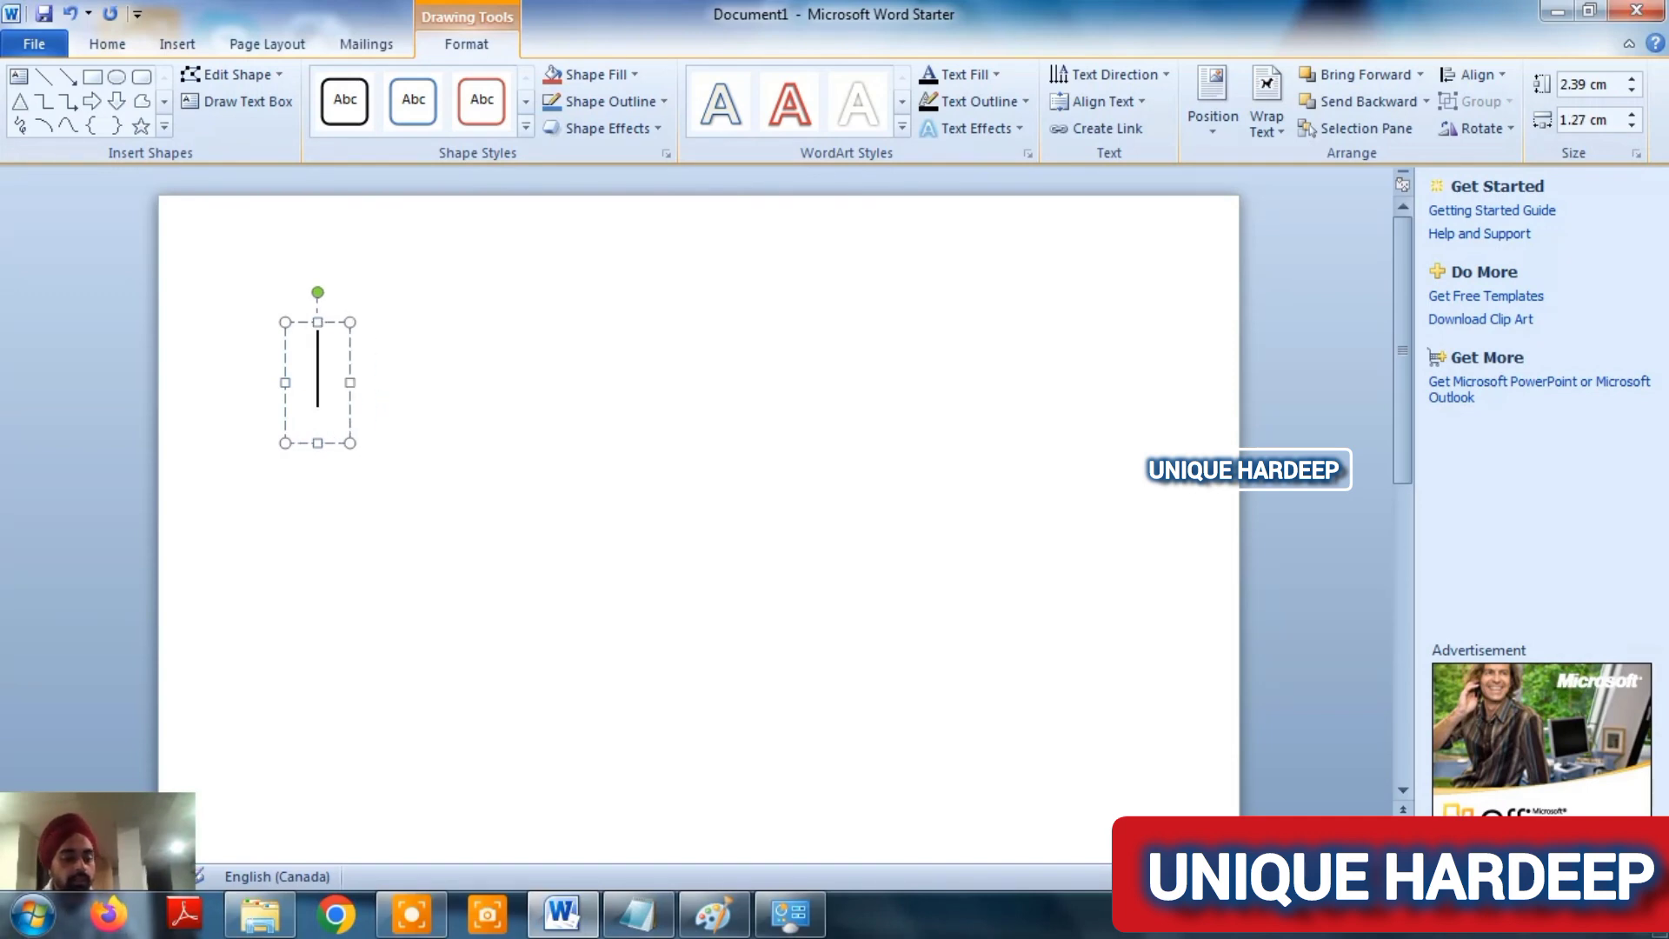
{"action": "key", "text": "Caps_Lock"}
{"action": "type", "text": "CO"}
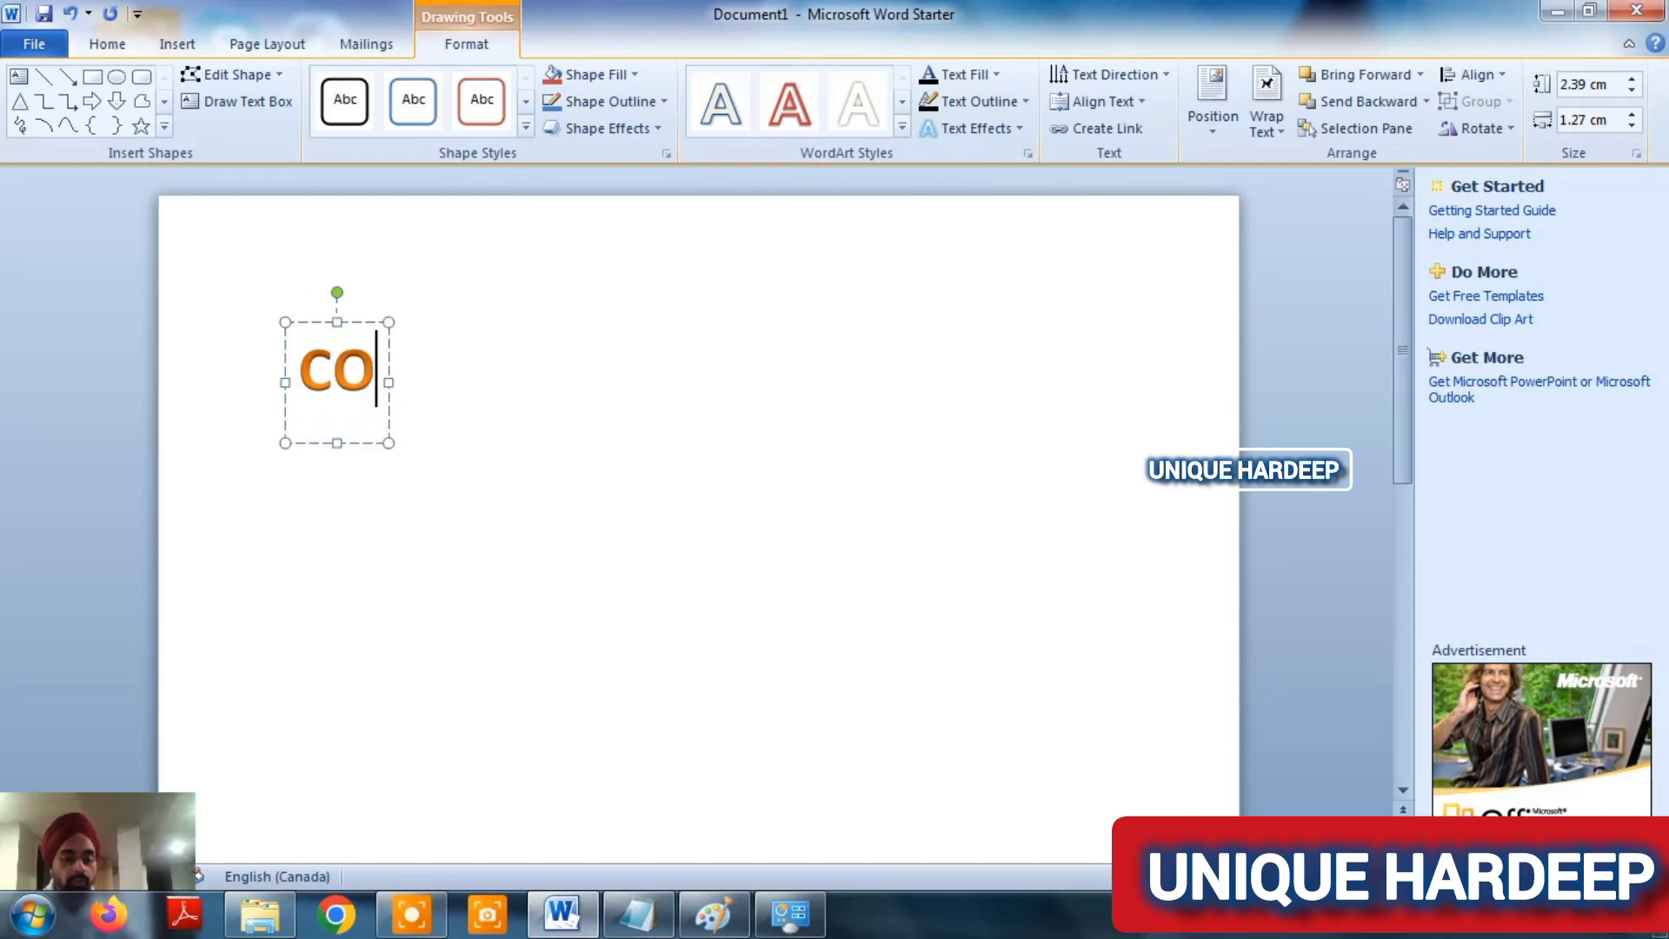
{"action": "type", "text": "MPUTE"}
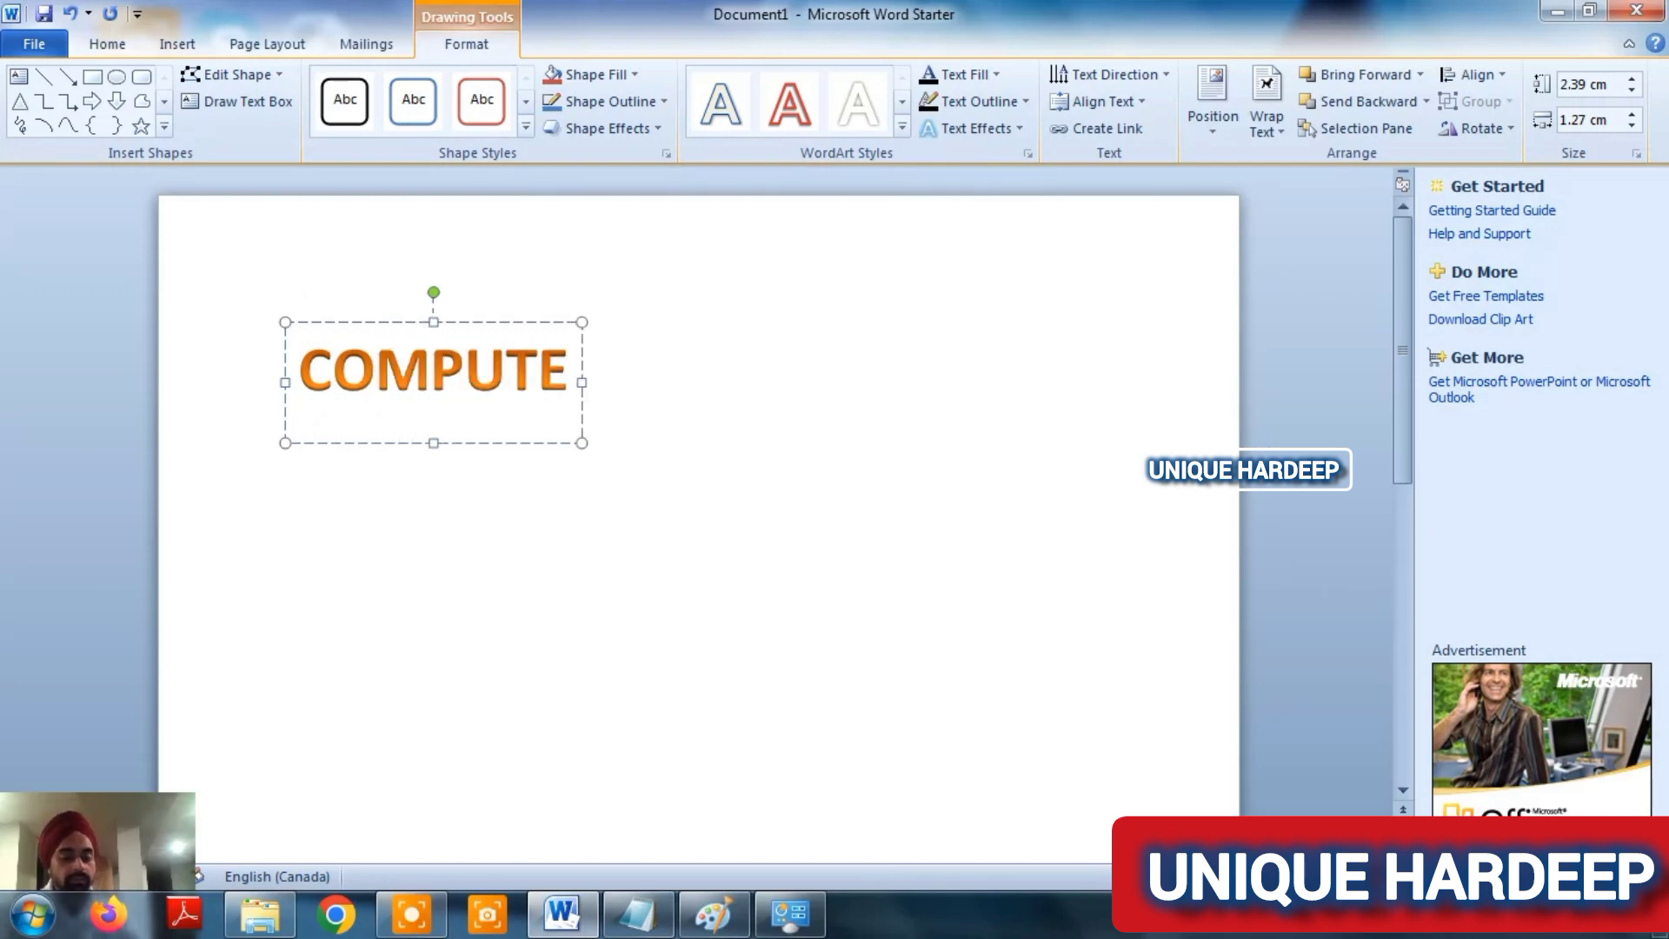
{"action": "type", "text": "R"}
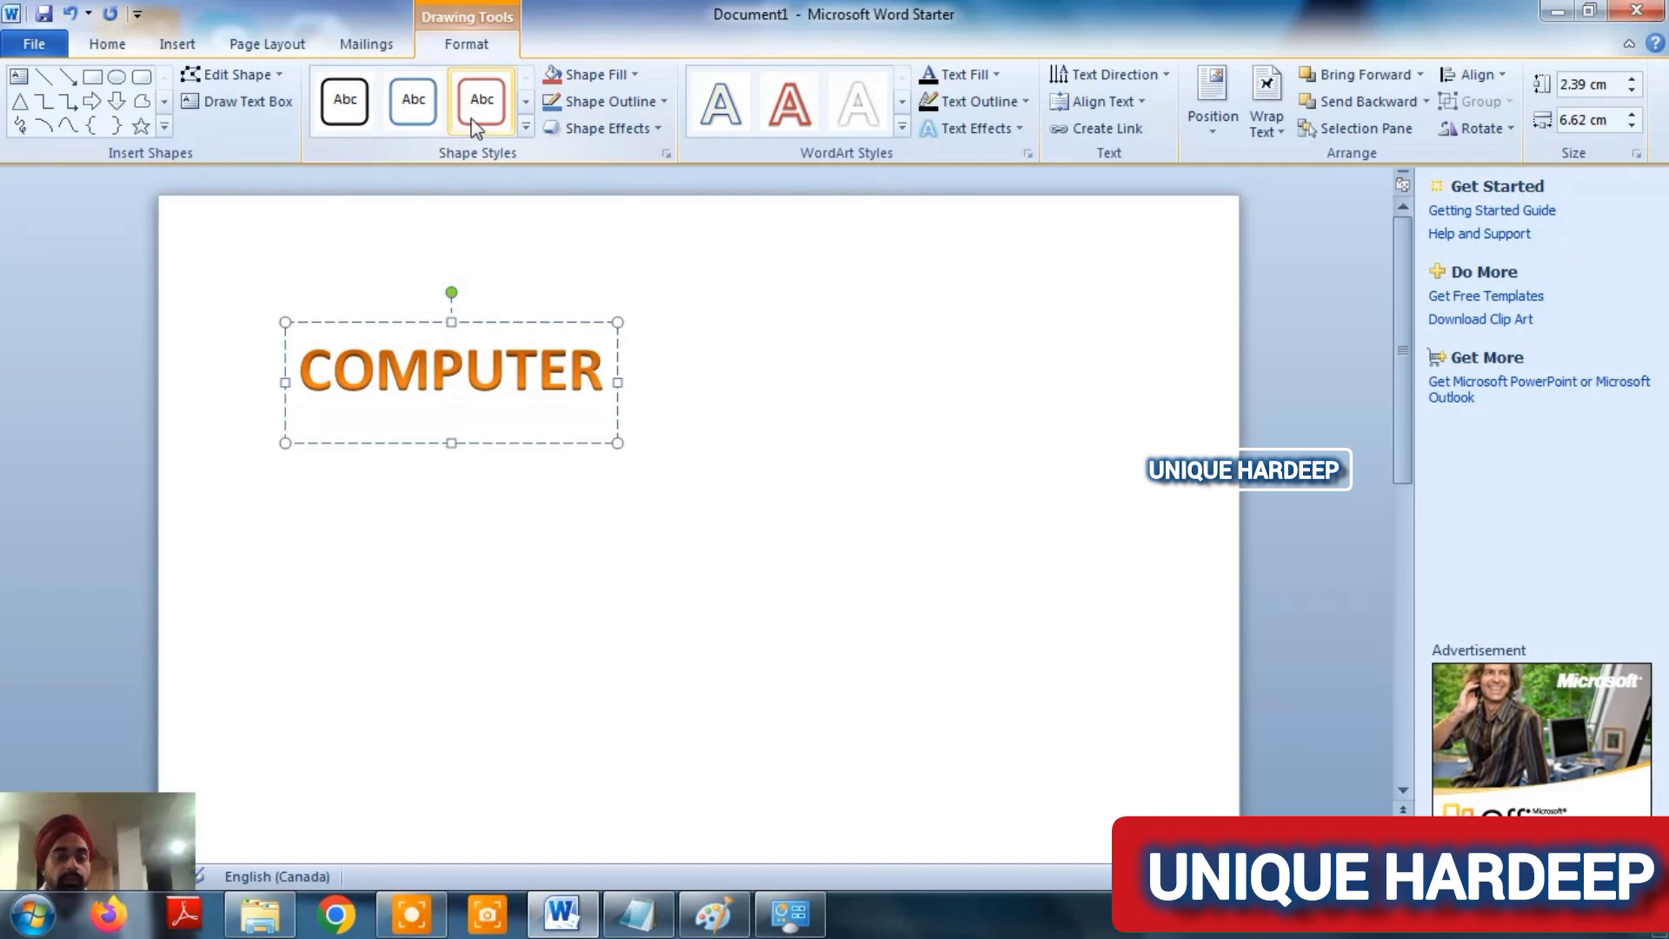
- Apply the orange Colored Fill shape style to the COMPUTER WordArt box
{"action": "left_click", "coordinate": [526, 129]}
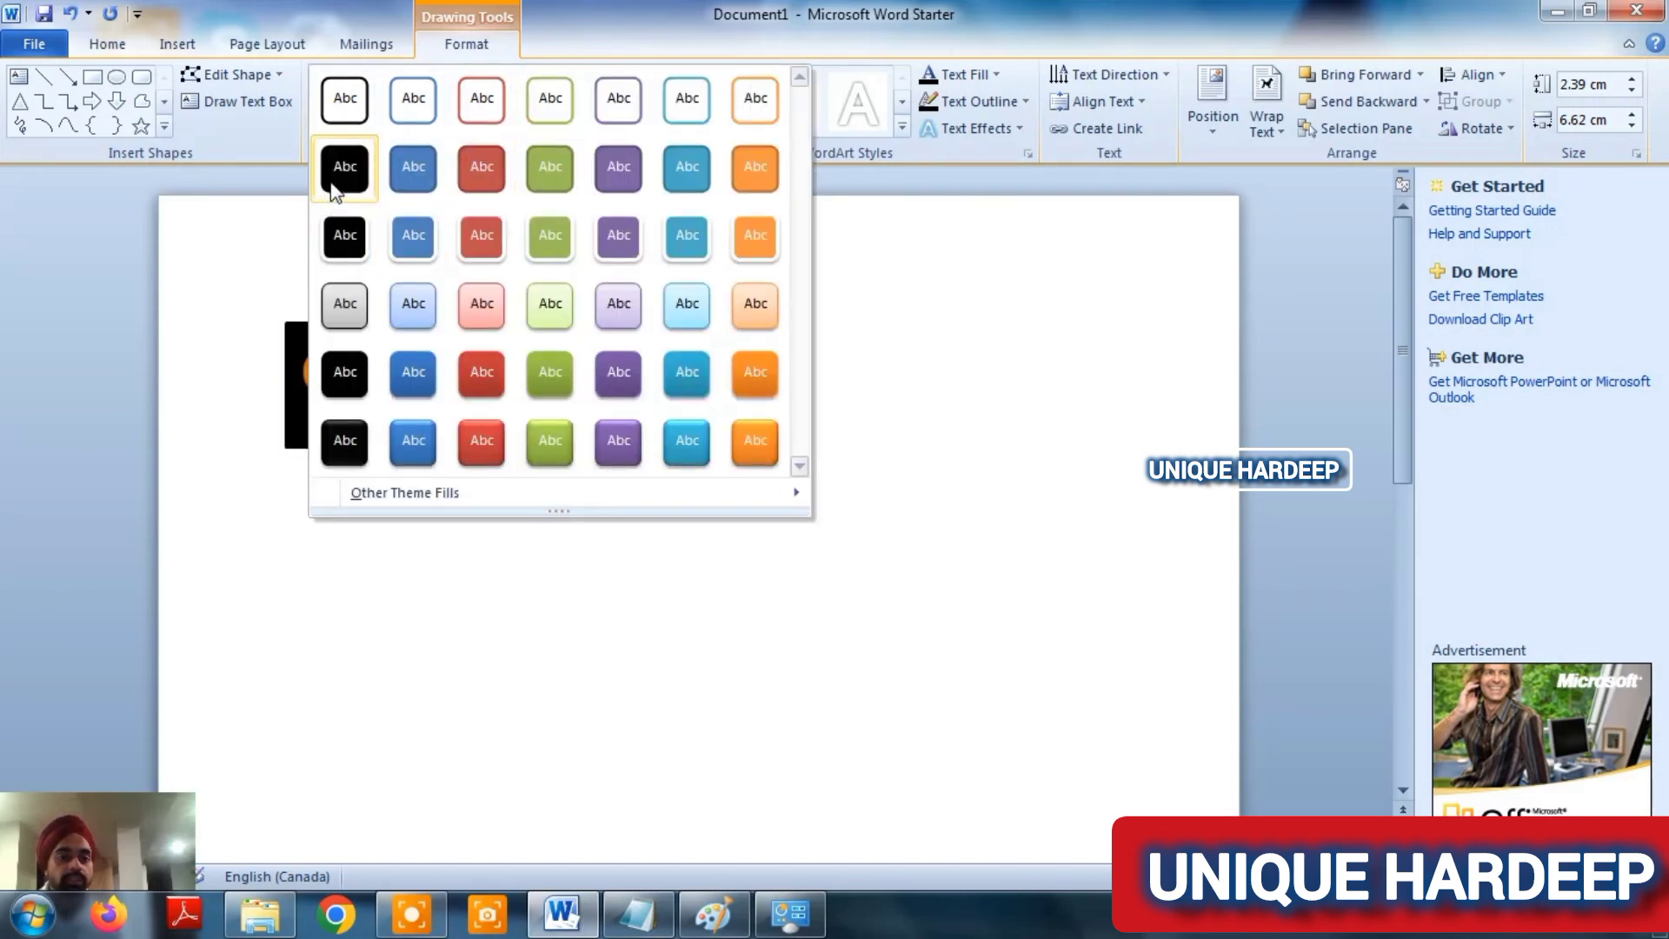
{"action": "left_click", "coordinate": [754, 167]}
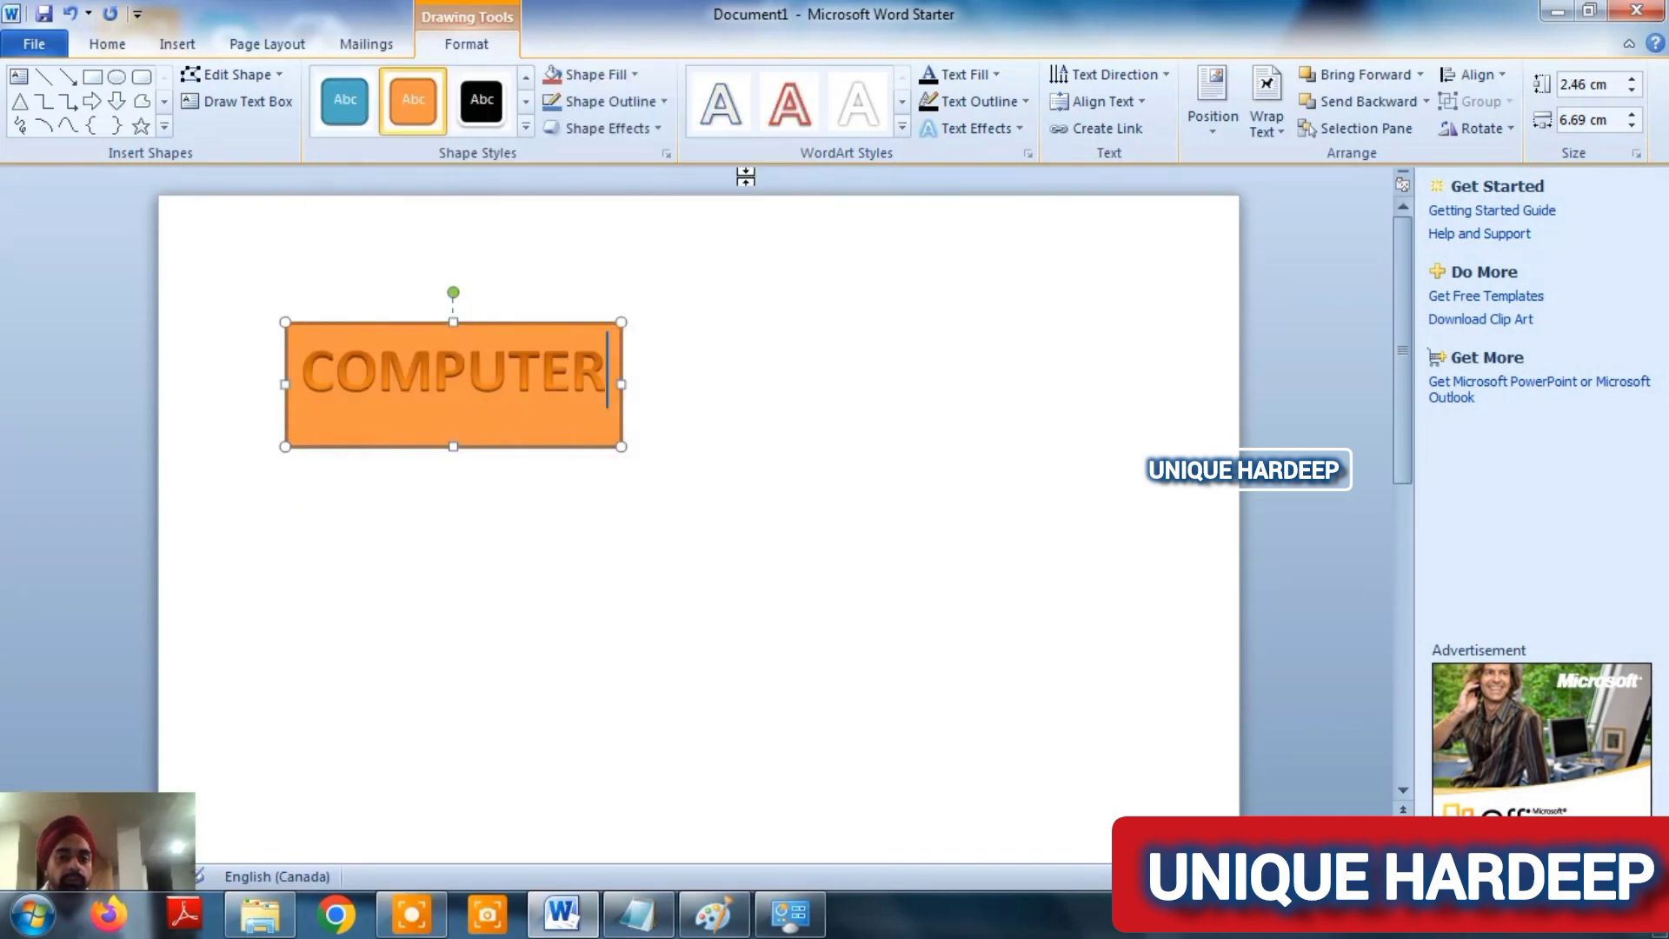
{"action": "left_click", "coordinate": [712, 382]}
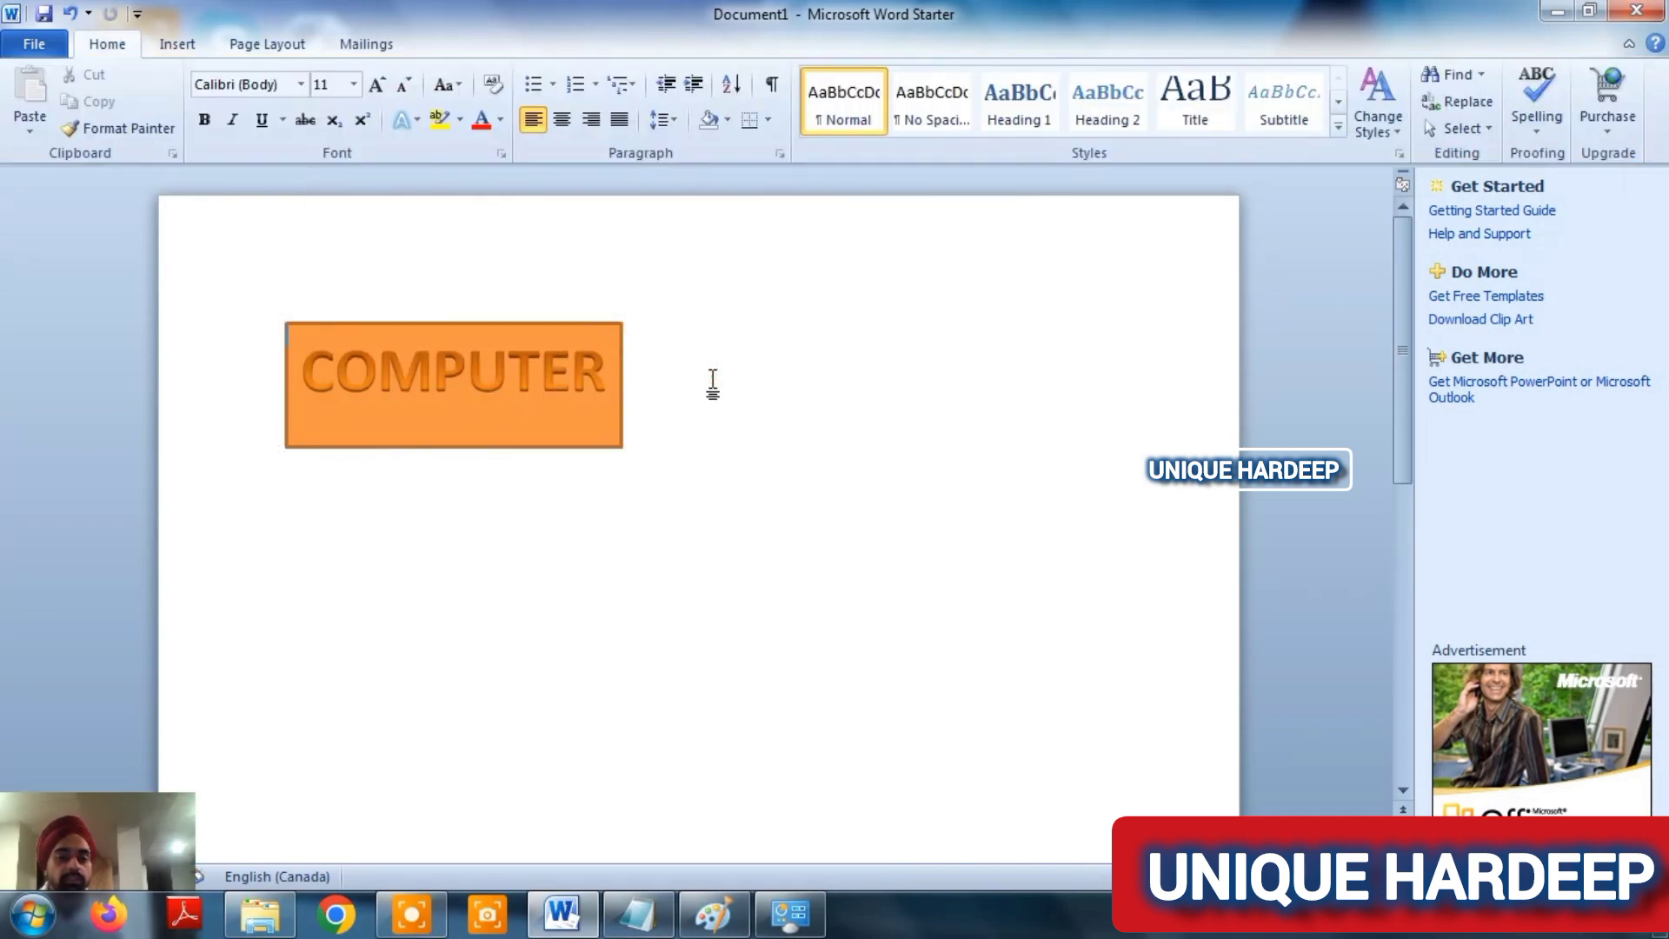
{"action": "left_click", "coordinate": [578, 426]}
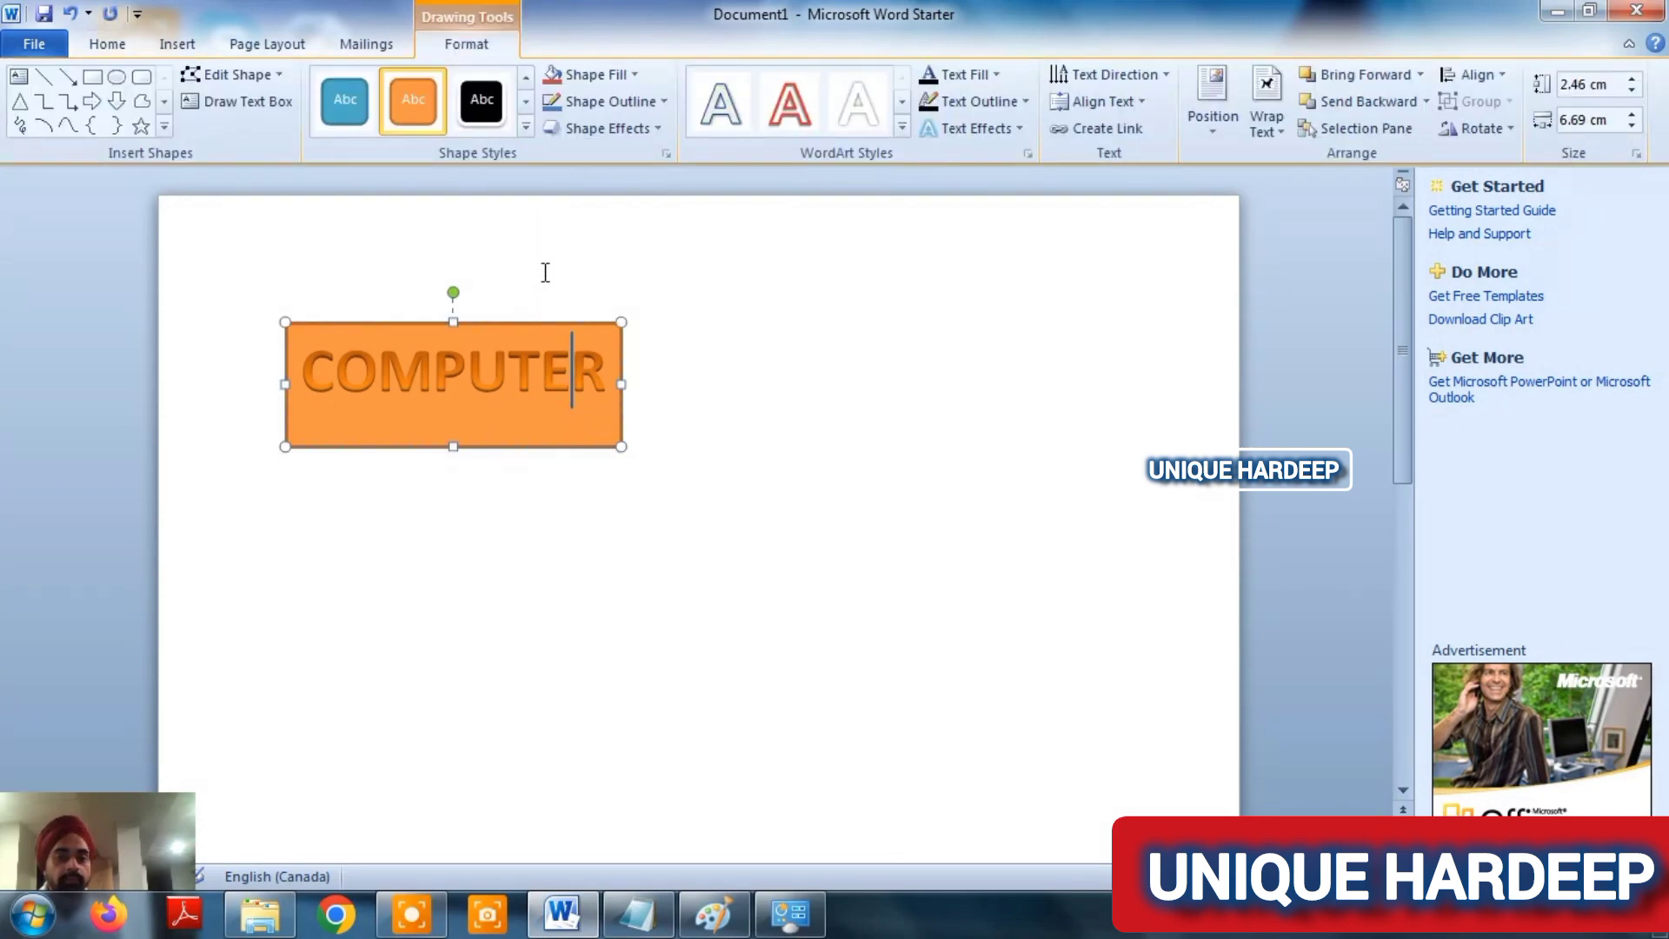
- Fill the COMPUTER rectangle with red and give it a black outline
{"action": "left_click", "coordinate": [637, 75]}
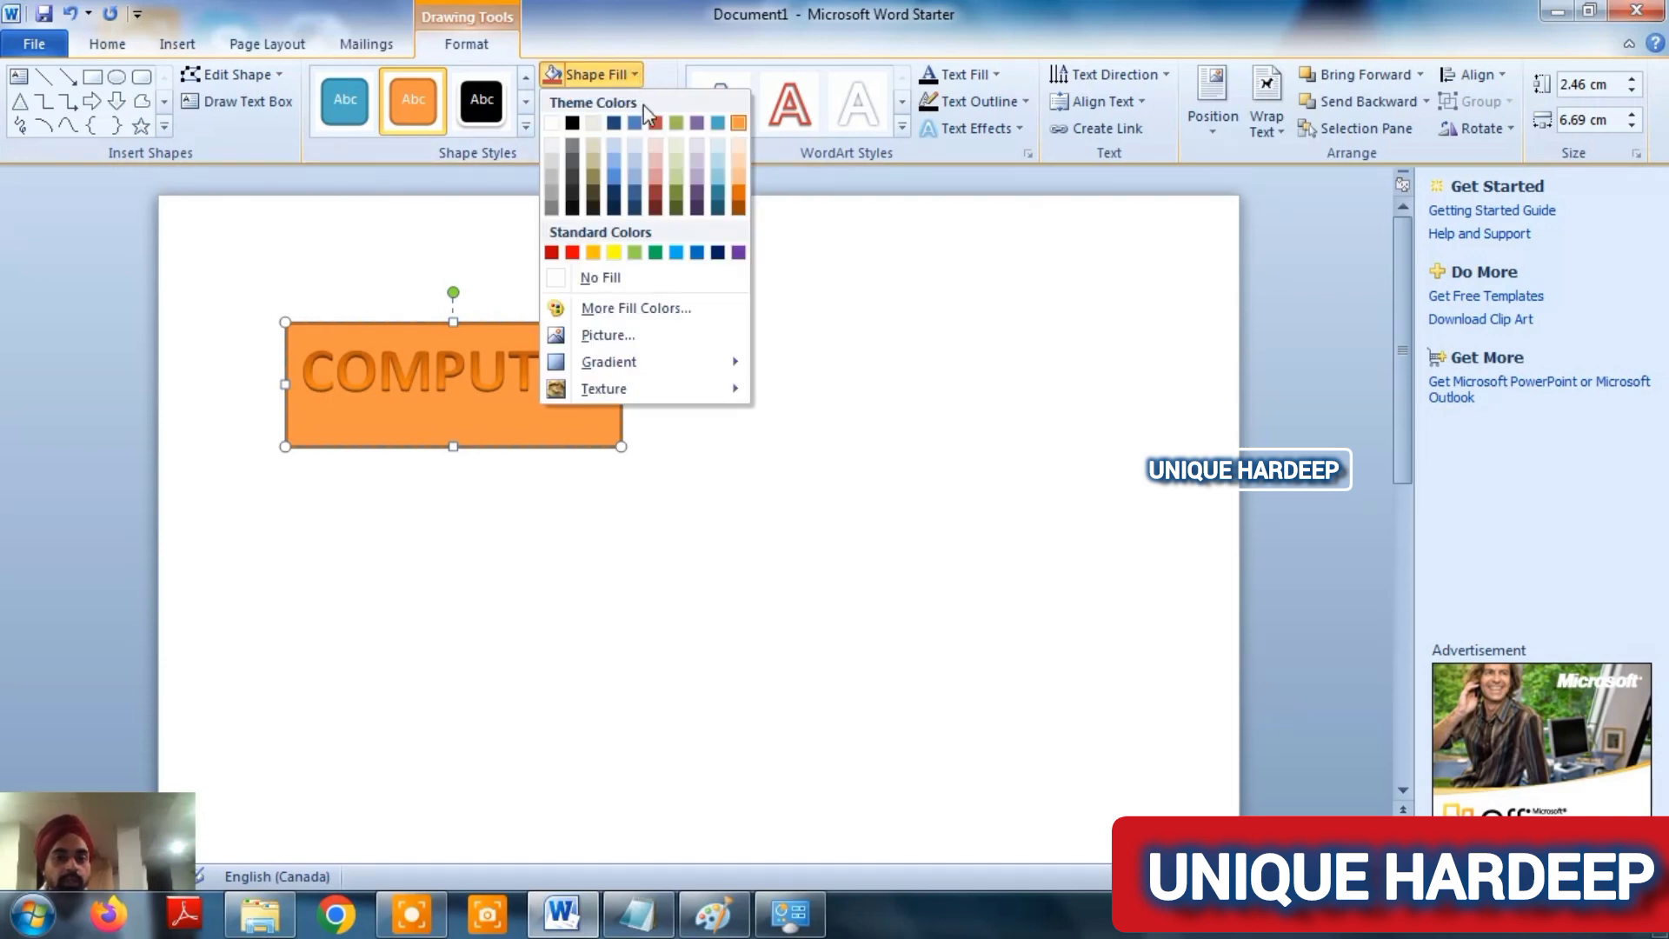
{"action": "left_click", "coordinate": [572, 252]}
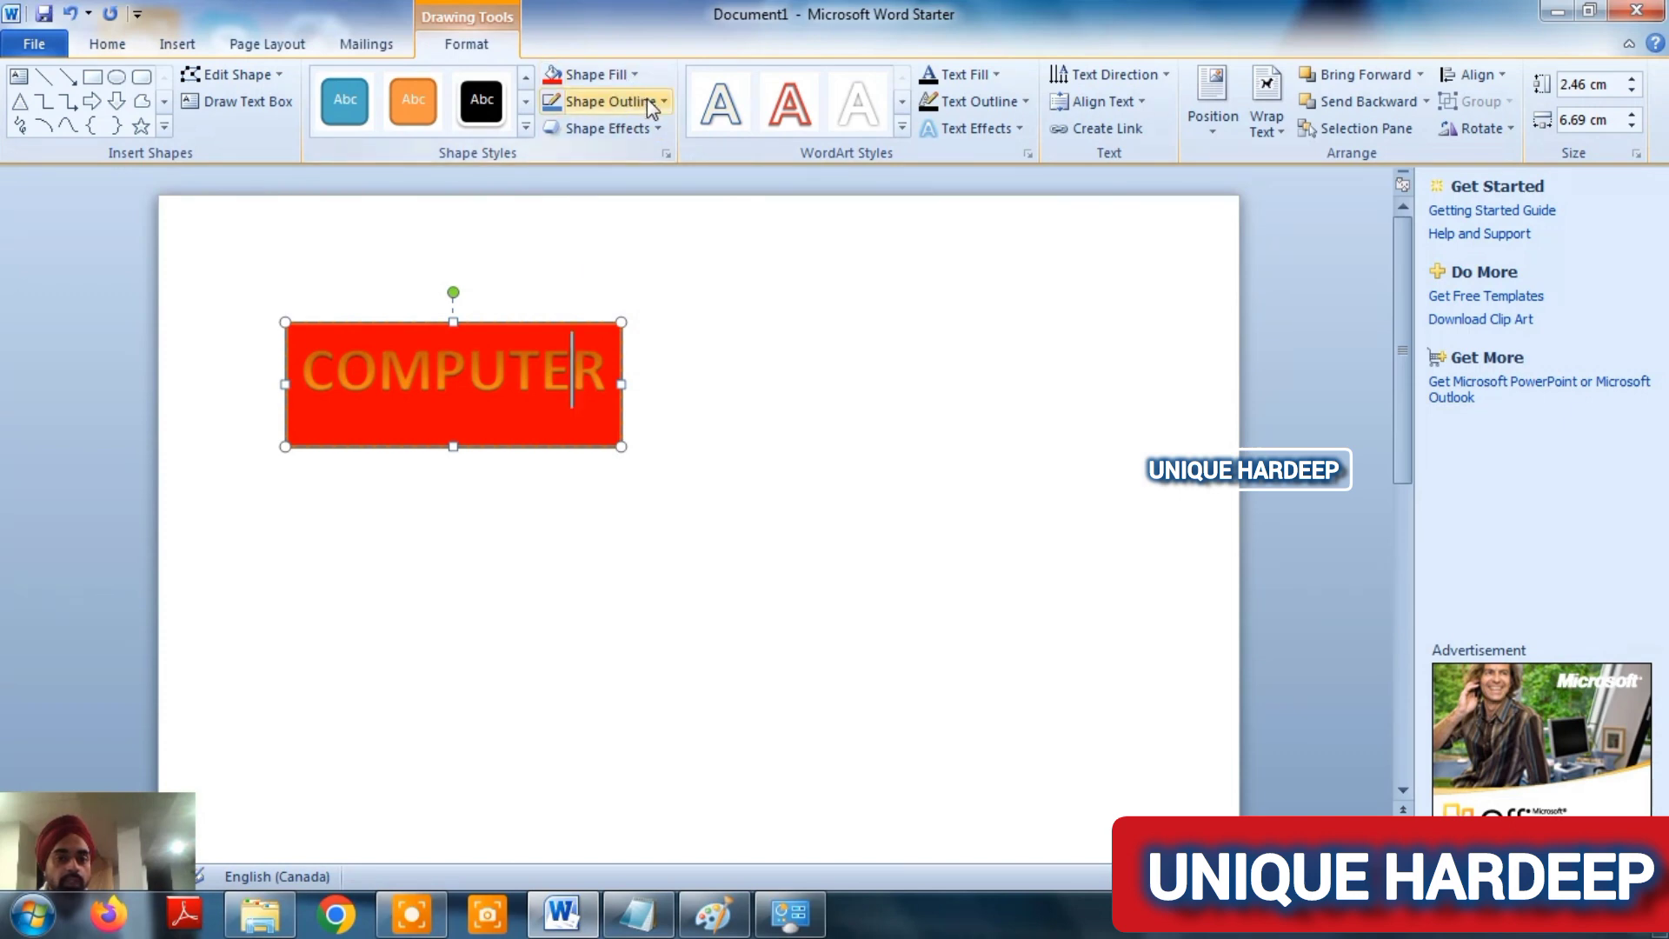
{"action": "left_click", "coordinate": [666, 99]}
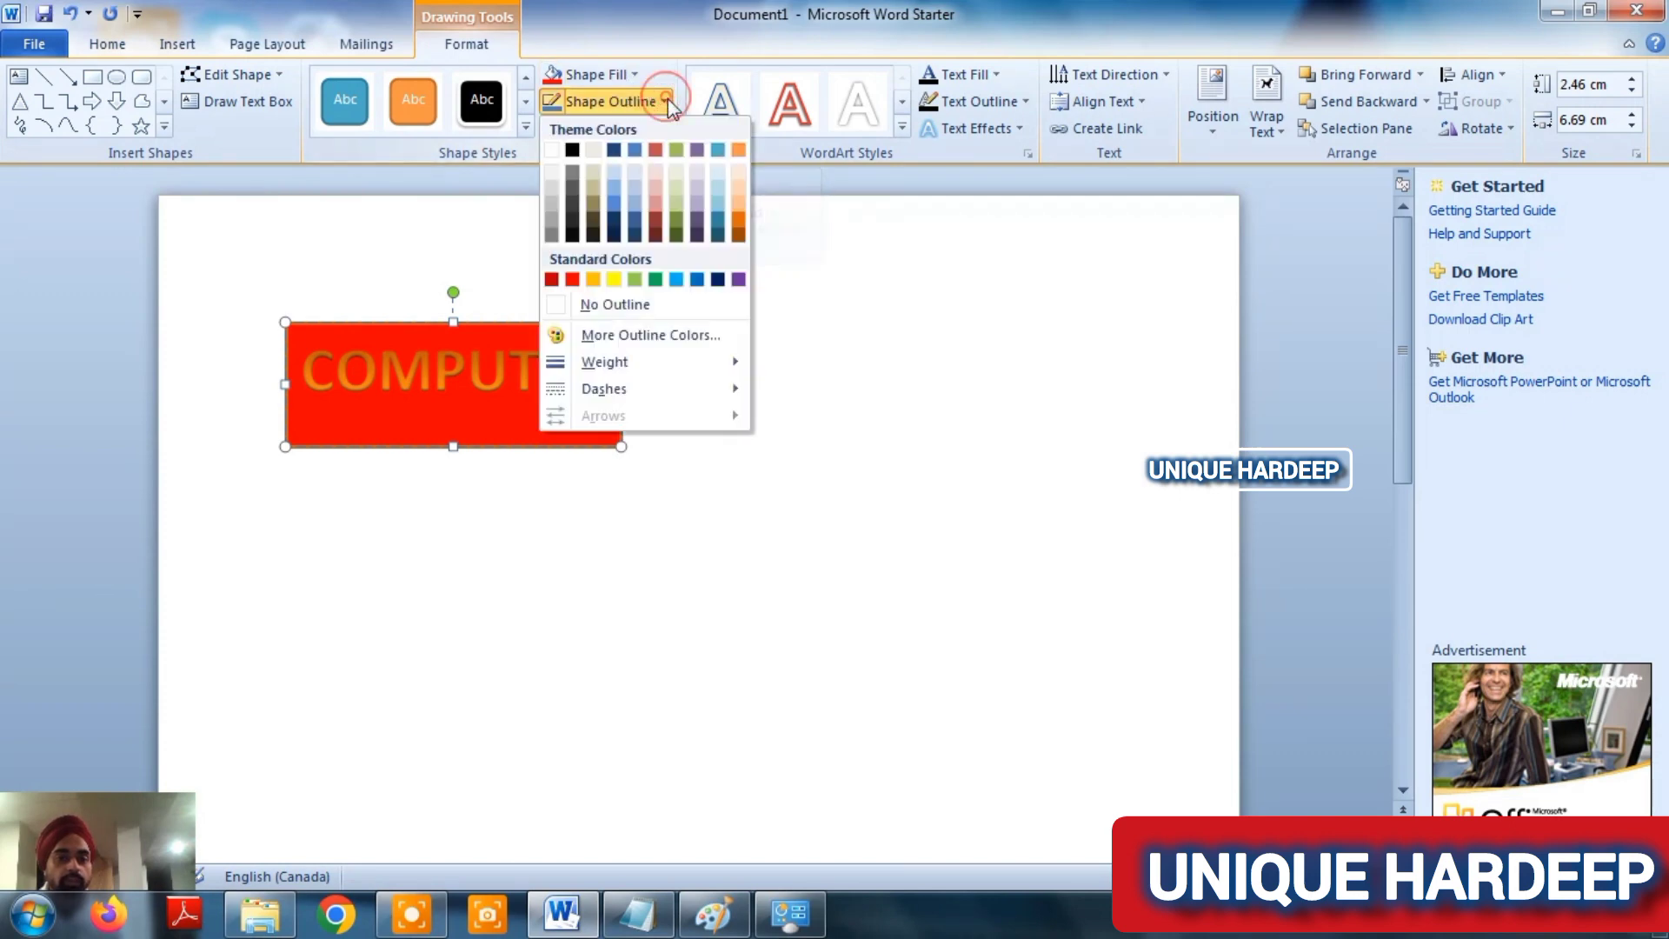
{"action": "left_click", "coordinate": [571, 150]}
{"action": "left_click", "coordinate": [619, 128]}
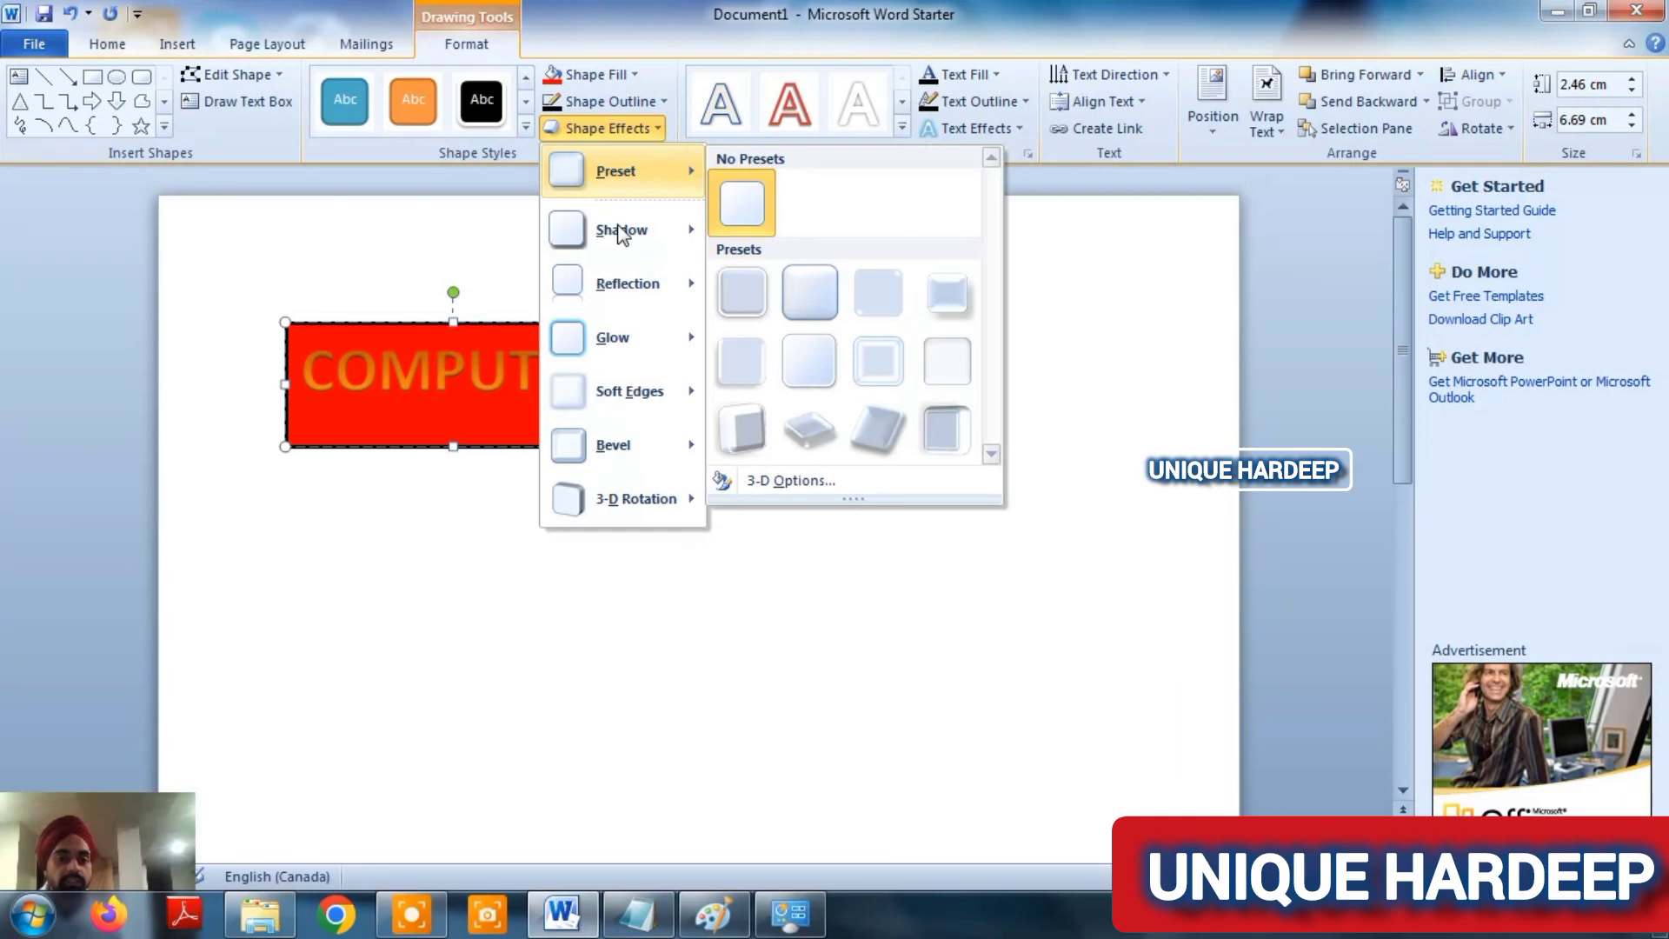
{"action": "mouse_move", "coordinate": [622, 230]}
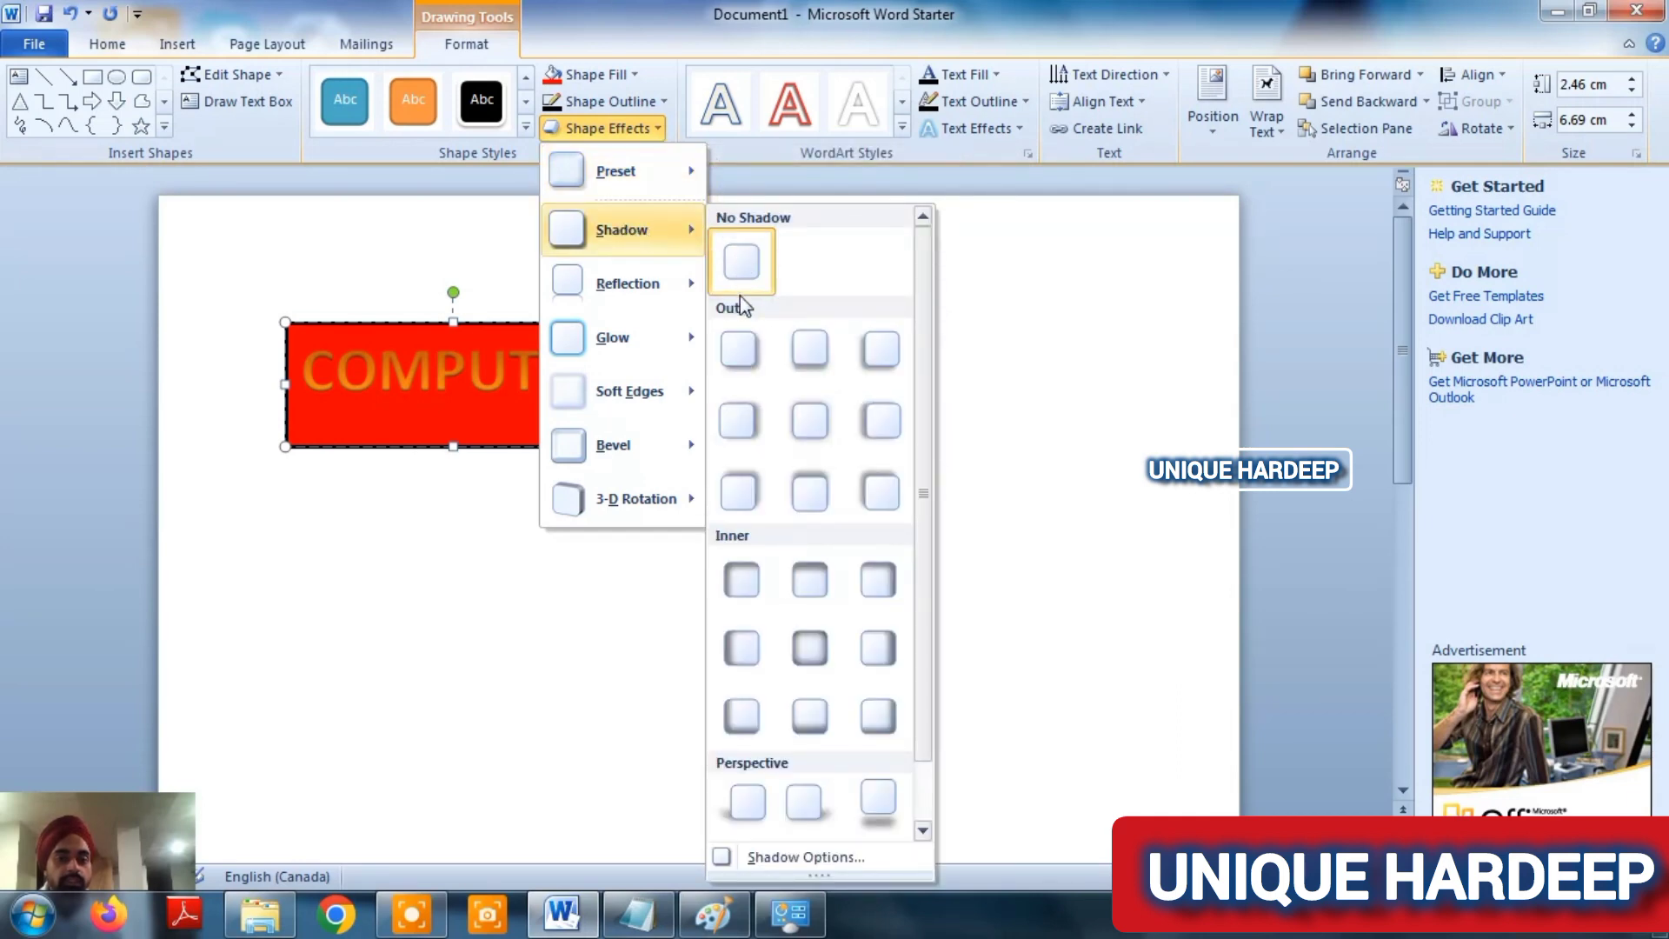
- Add an outer shadow, a red glow and a reflection to the COMPUTER rectangle
{"action": "left_click", "coordinate": [739, 348]}
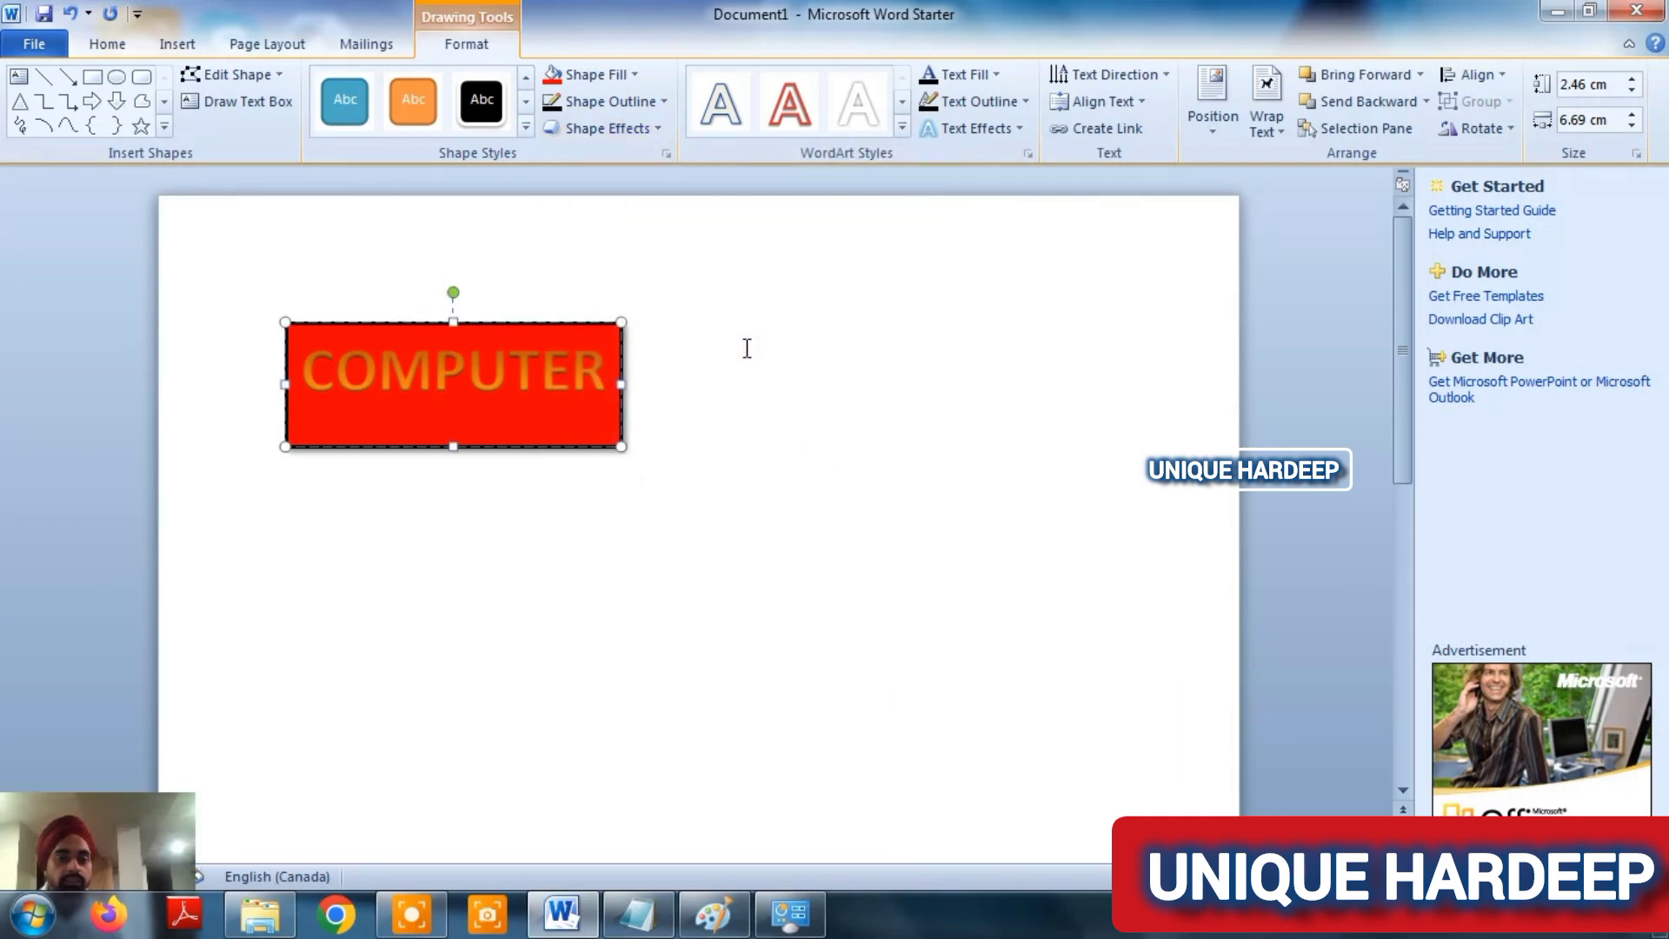
{"action": "left_click", "coordinate": [608, 128]}
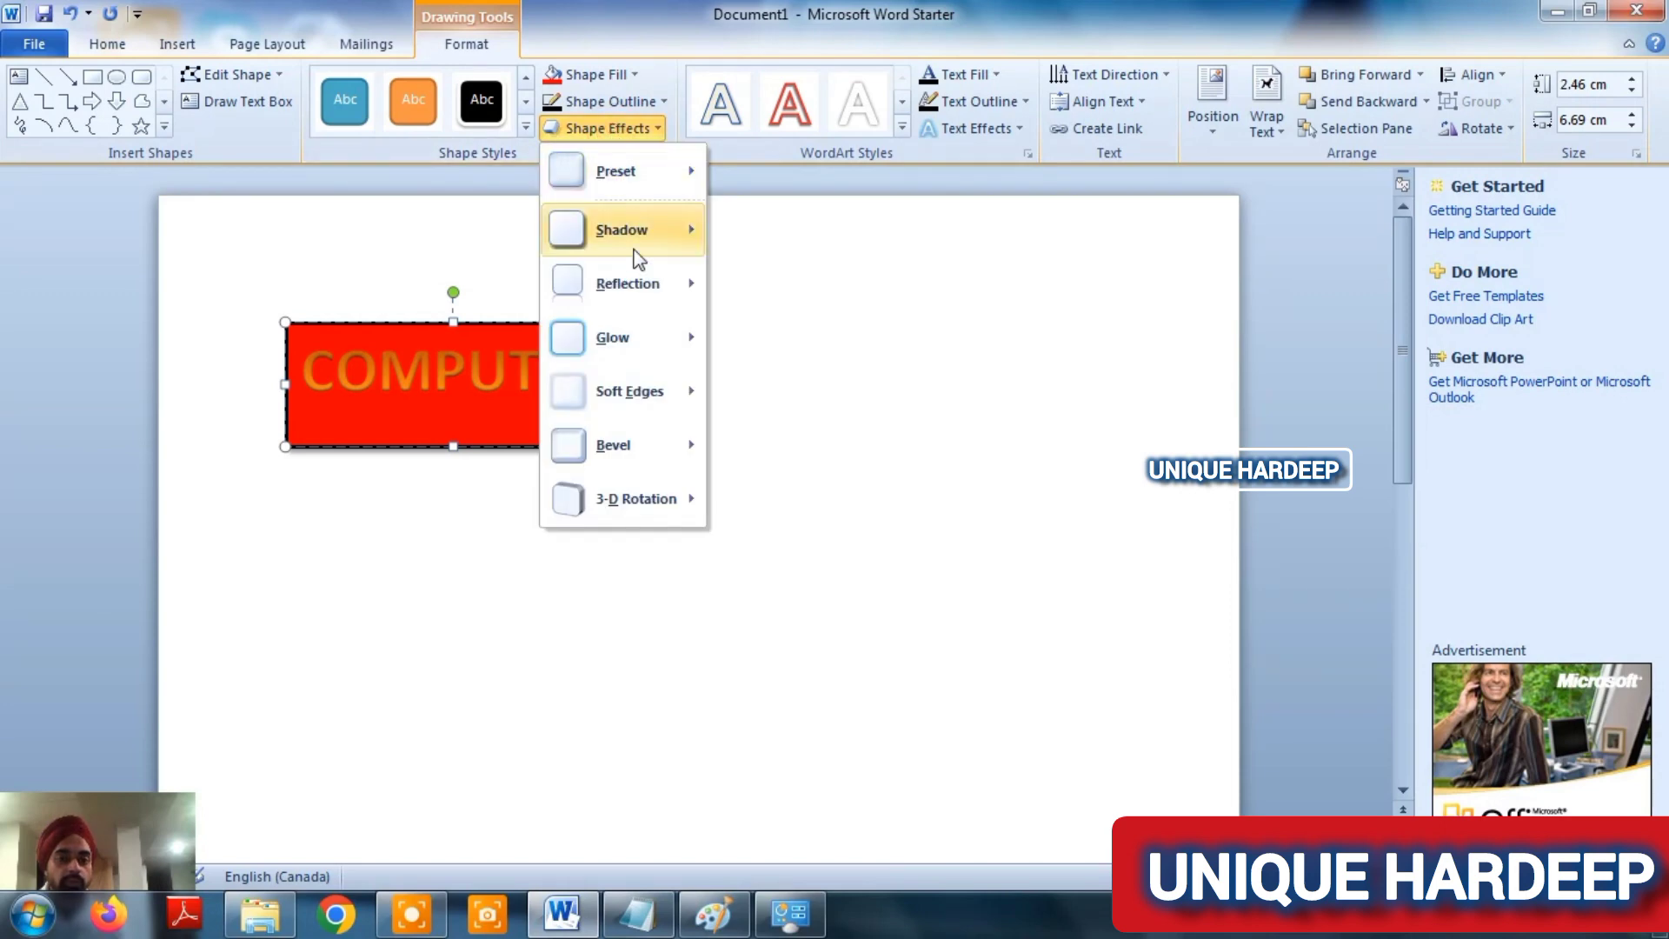
{"action": "mouse_move", "coordinate": [613, 338]}
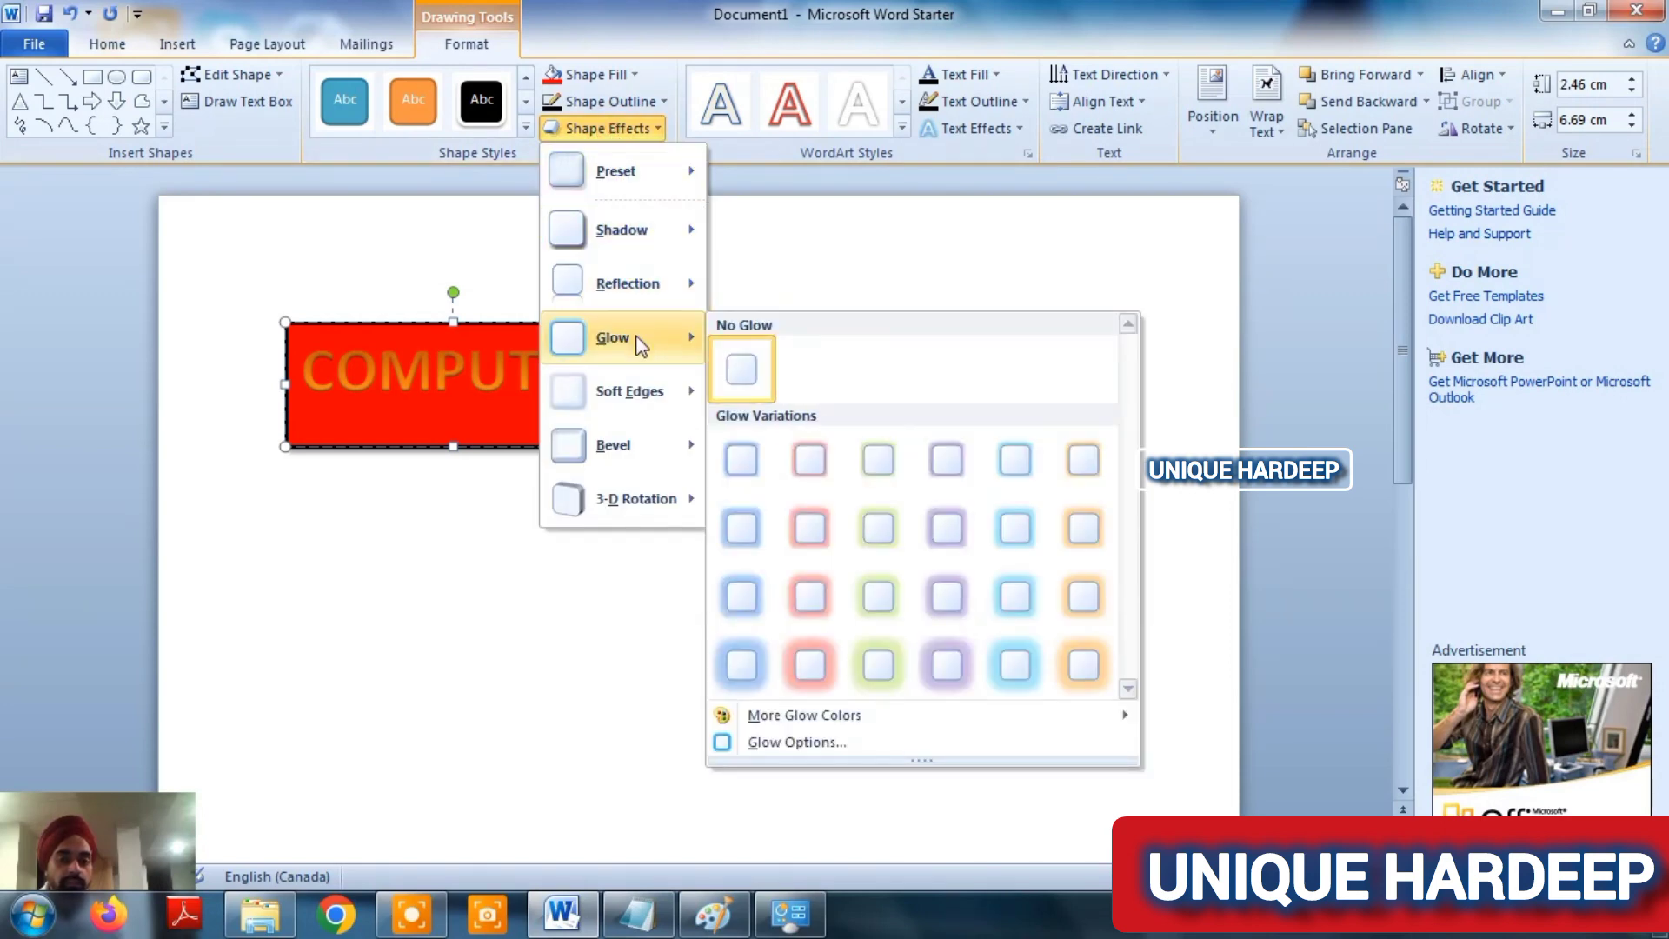
{"action": "left_click", "coordinate": [807, 528]}
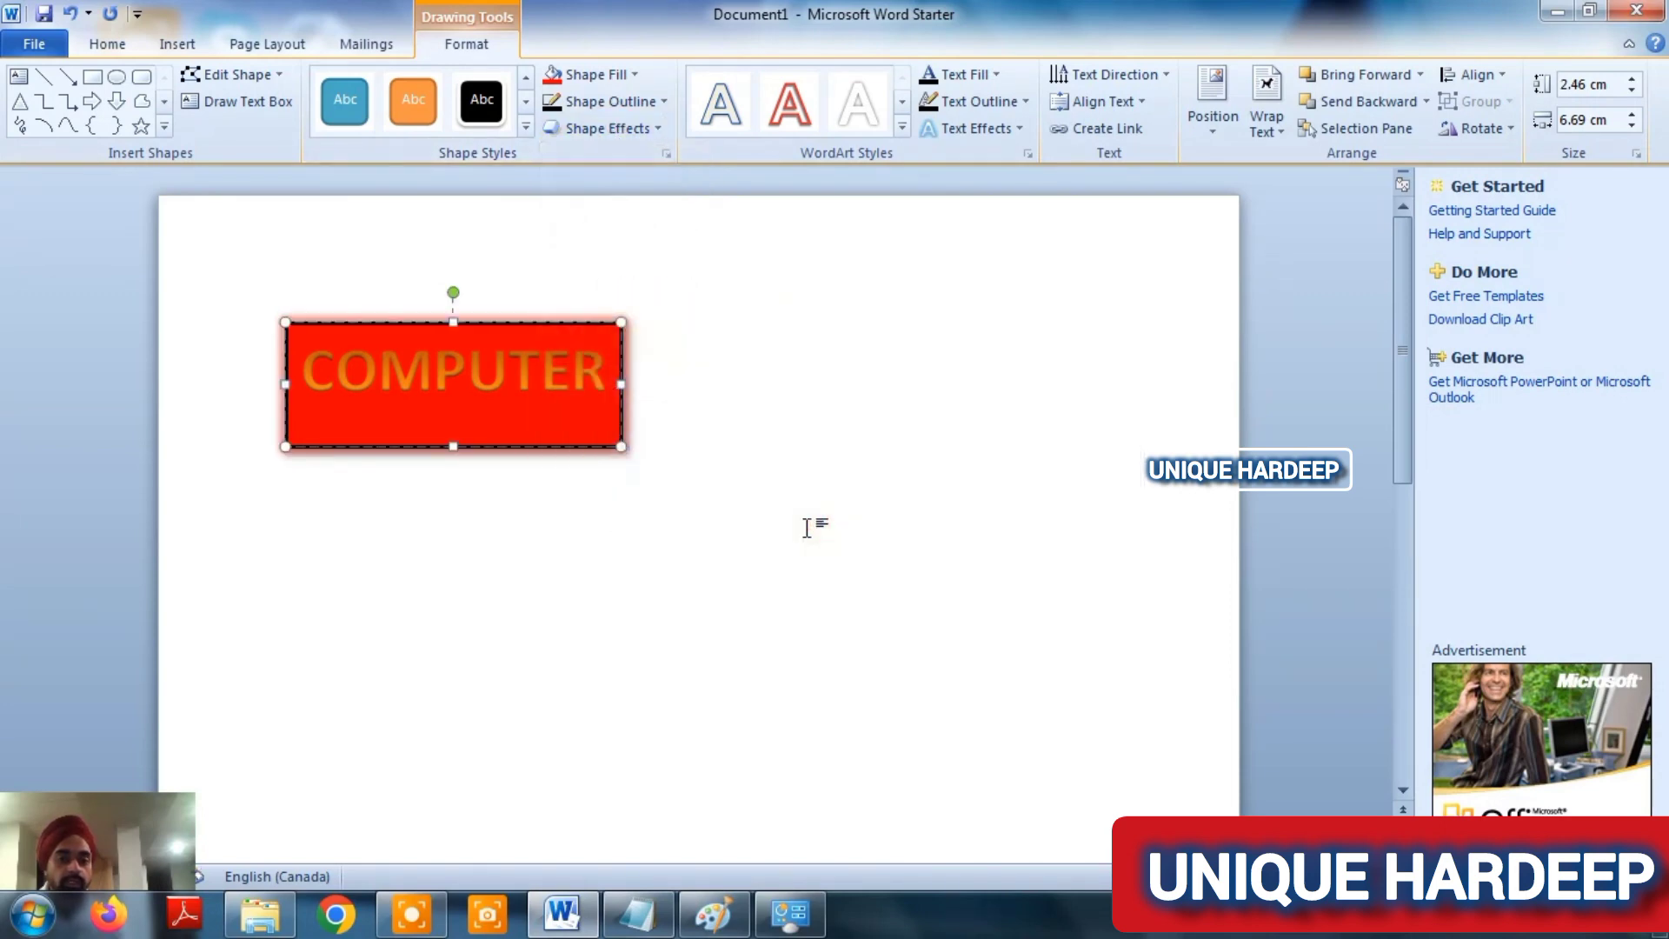
{"action": "left_click", "coordinate": [605, 130]}
{"action": "mouse_move", "coordinate": [627, 284]}
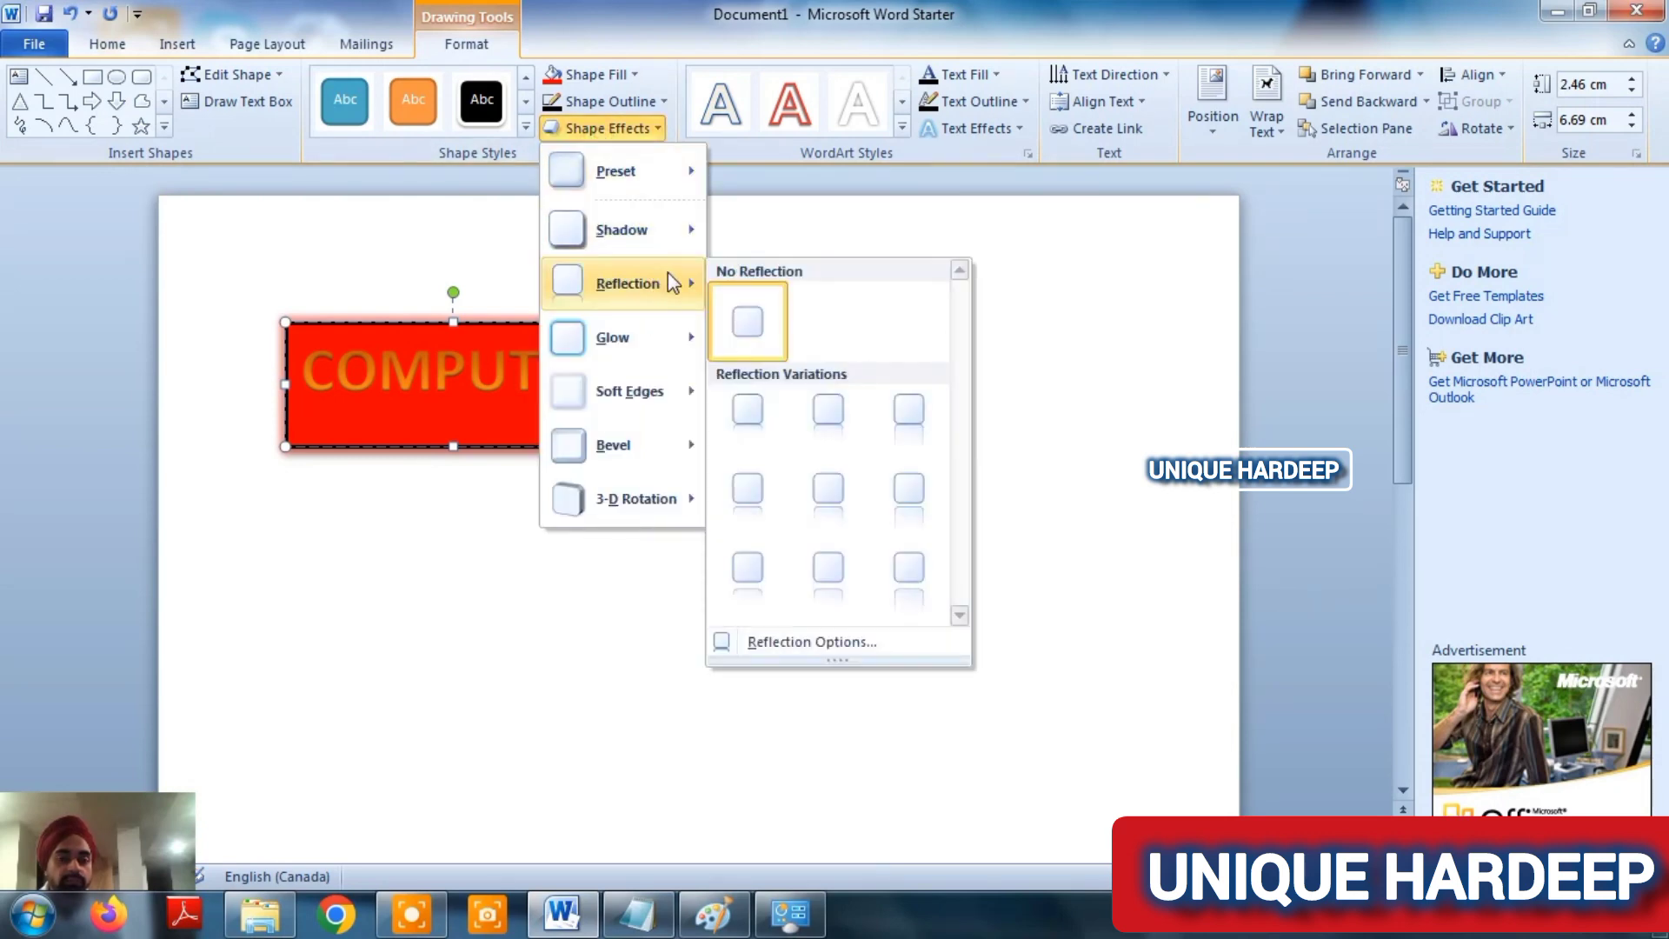
{"action": "left_click", "coordinate": [749, 410]}
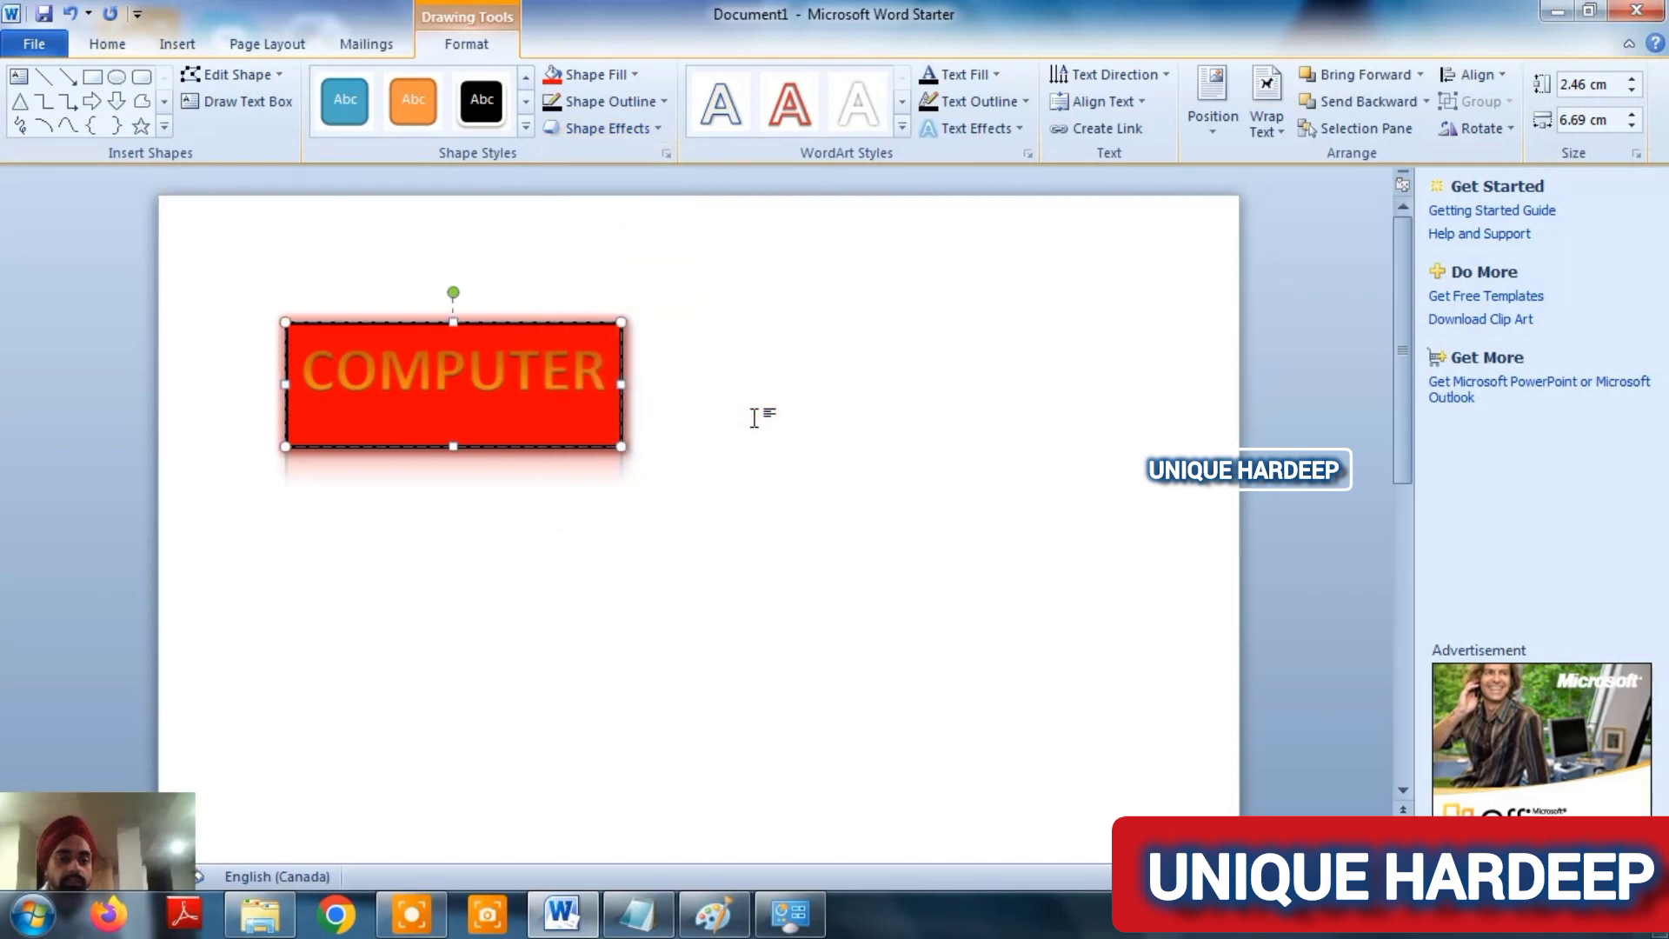
{"action": "left_click", "coordinate": [693, 521]}
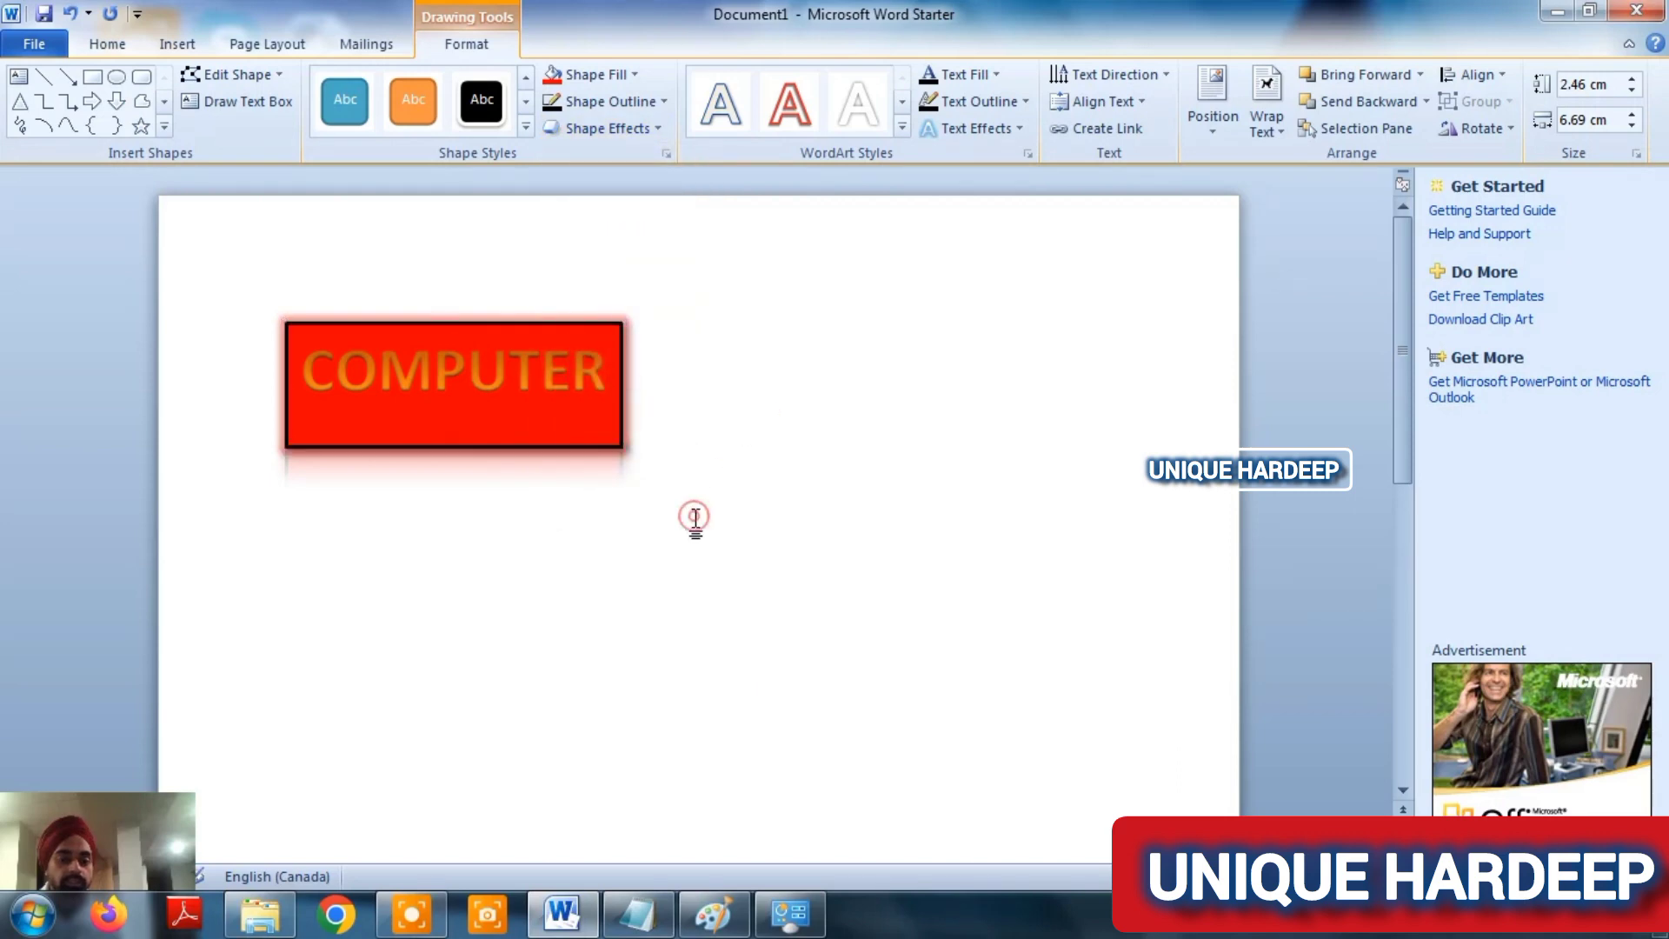
- Give the COMPUTER lettering a yellow-gold text fill
{"action": "left_click", "coordinate": [599, 387]}
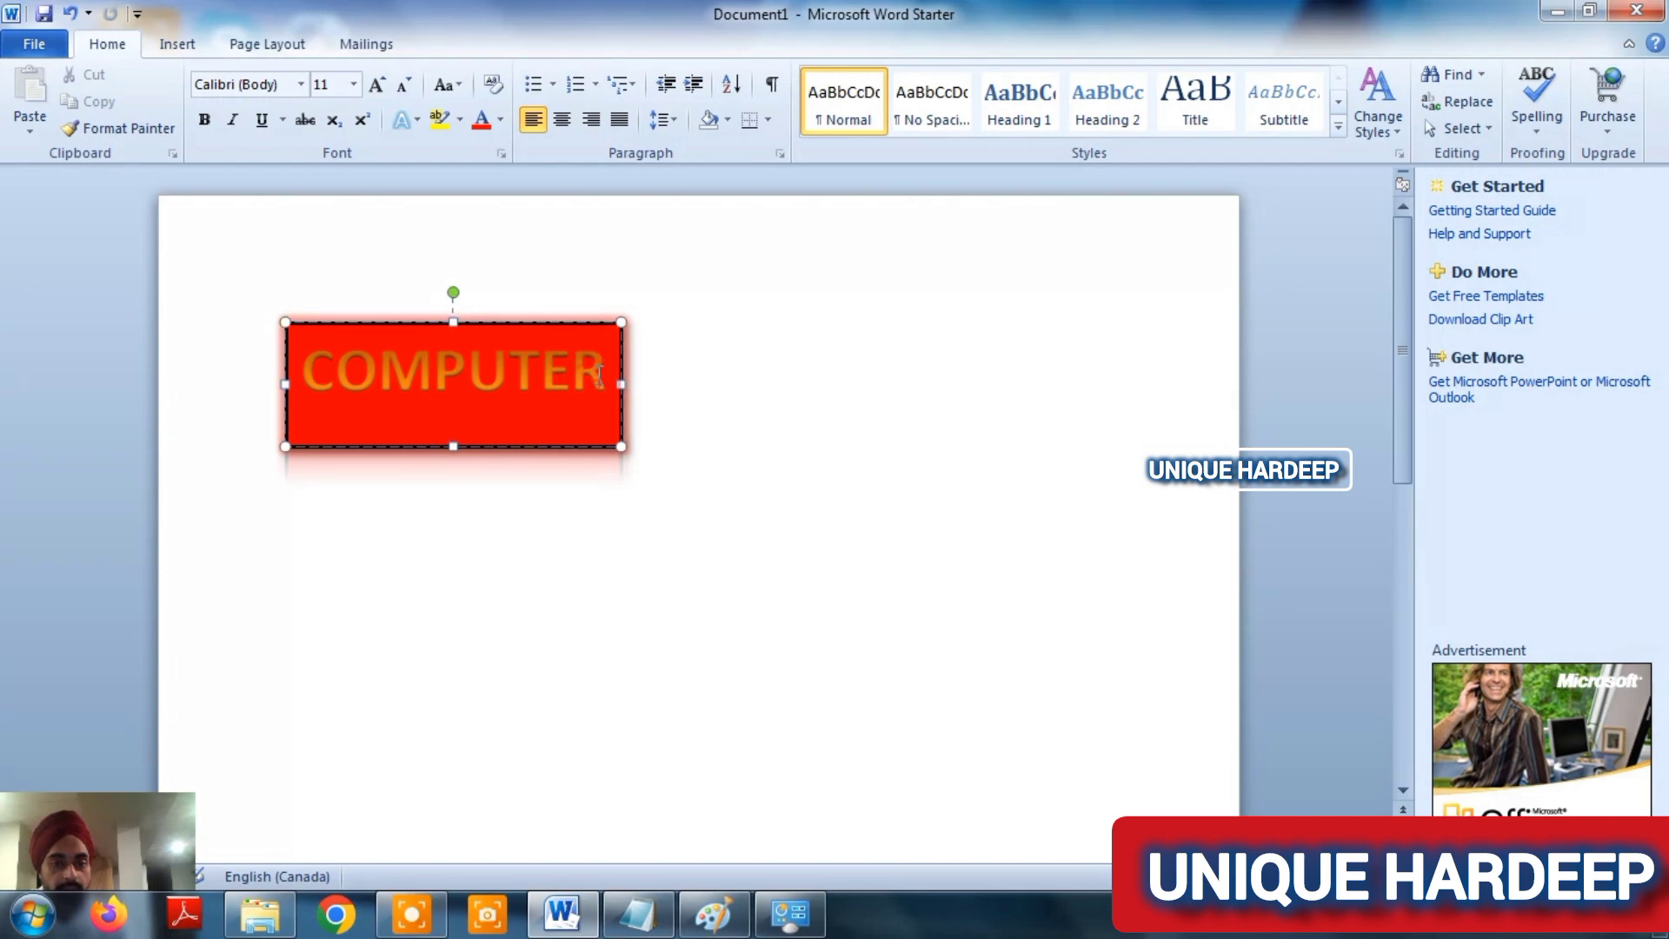
{"action": "left_click", "coordinate": [647, 311]}
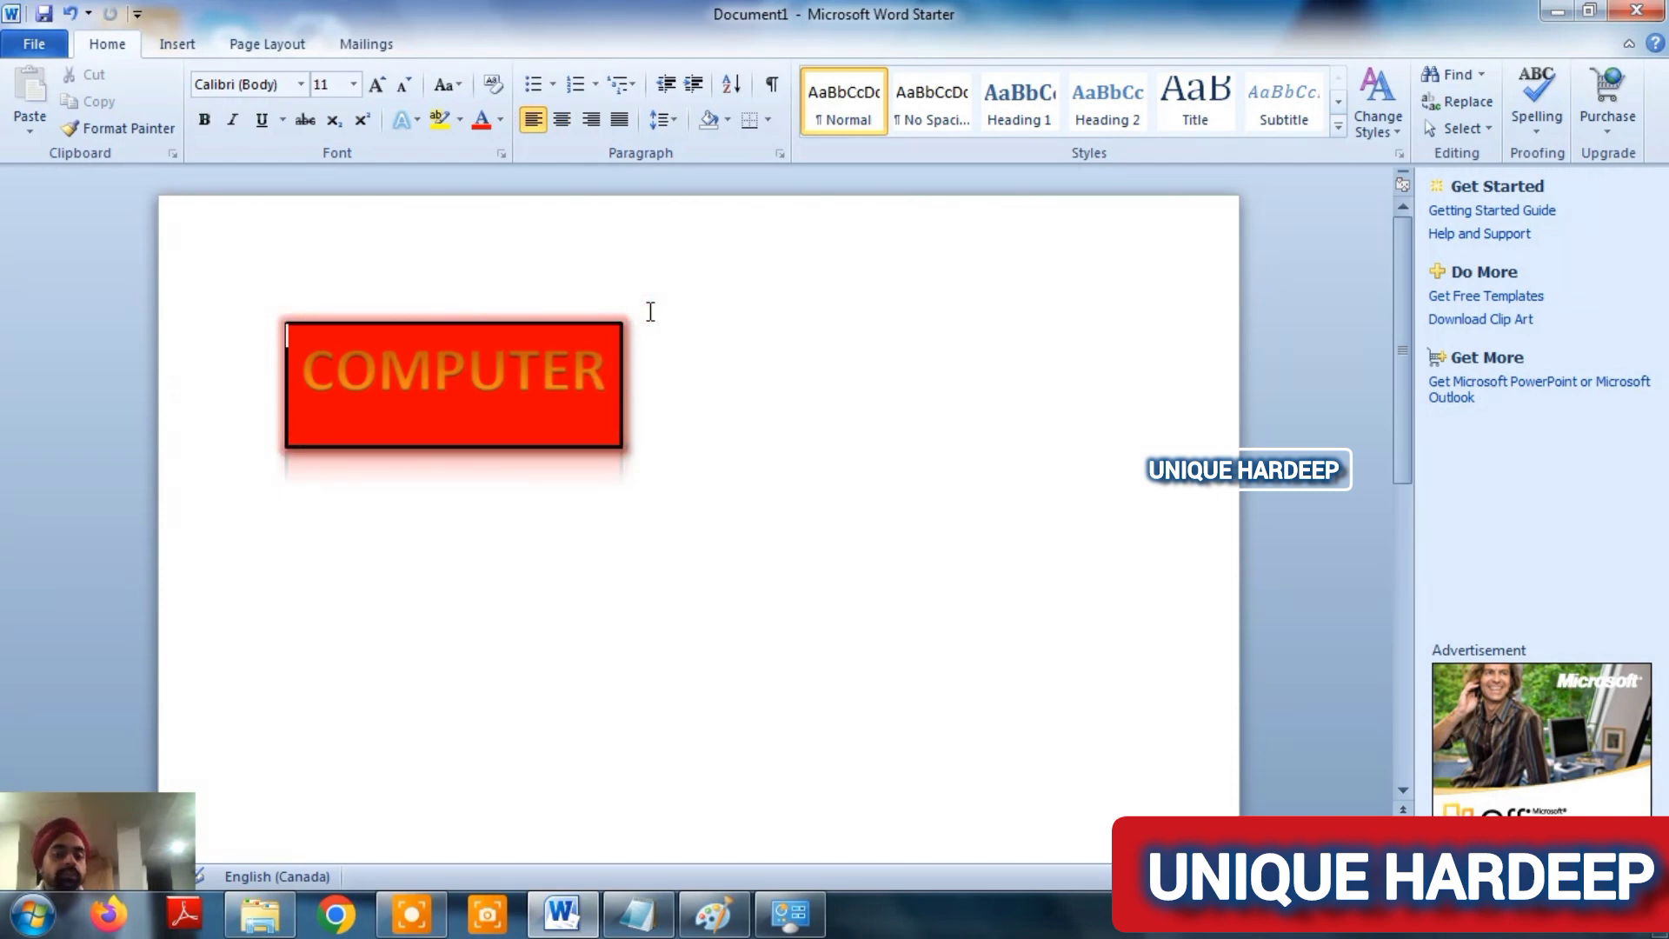
{"action": "left_click", "coordinate": [581, 392]}
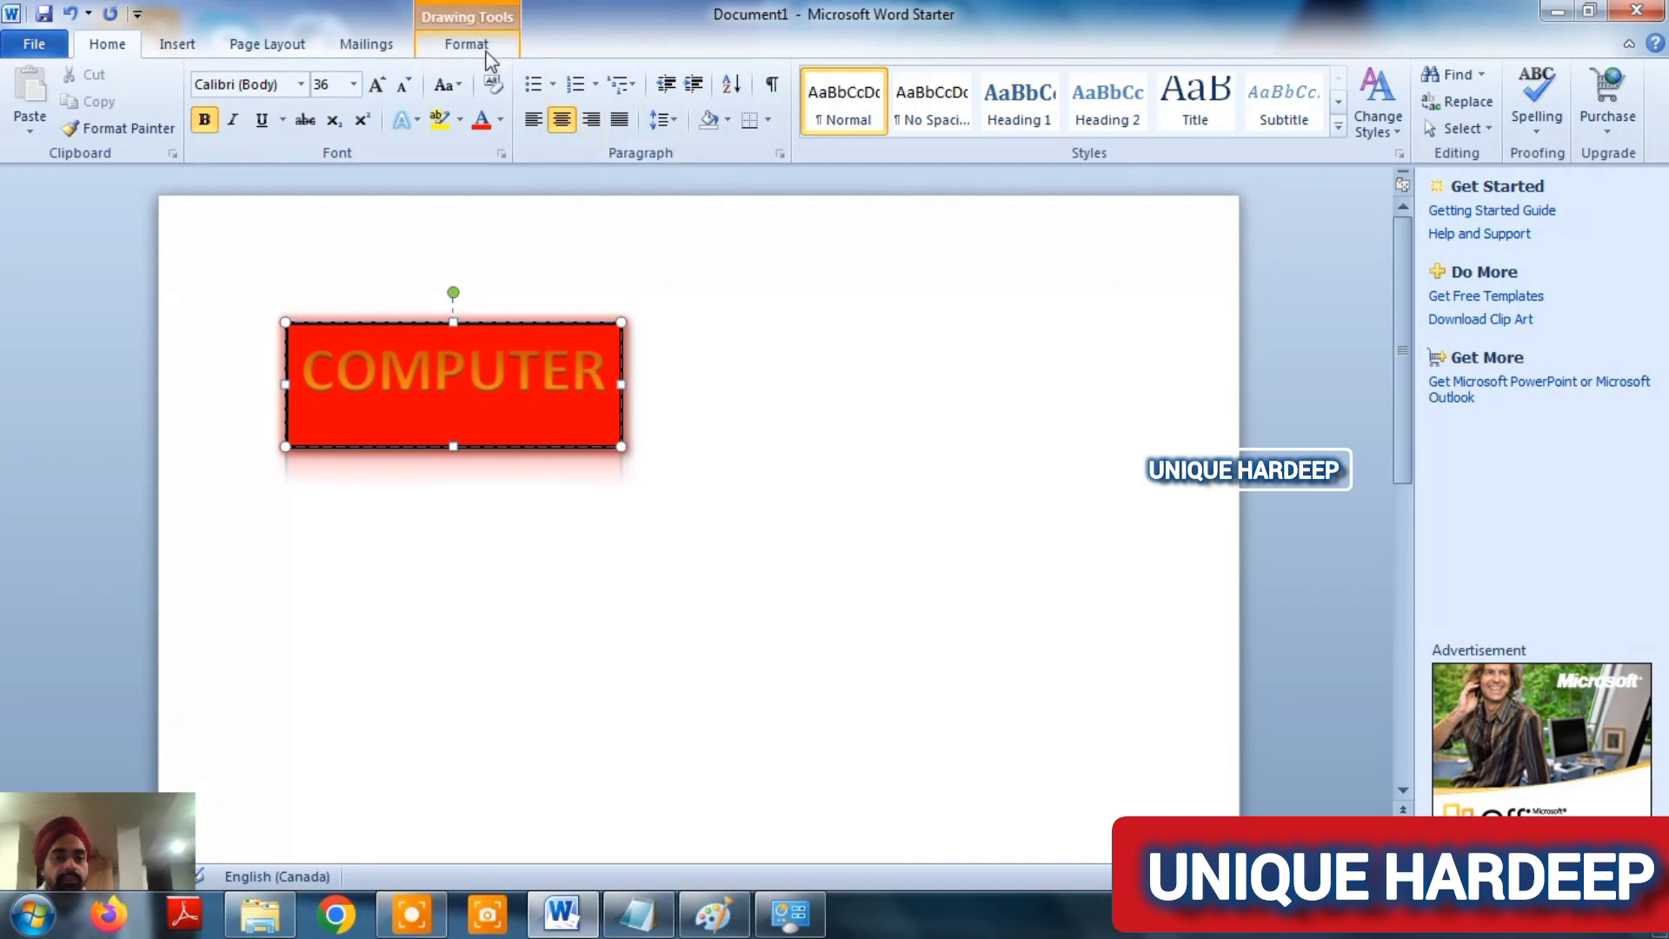
{"action": "left_click", "coordinate": [485, 53]}
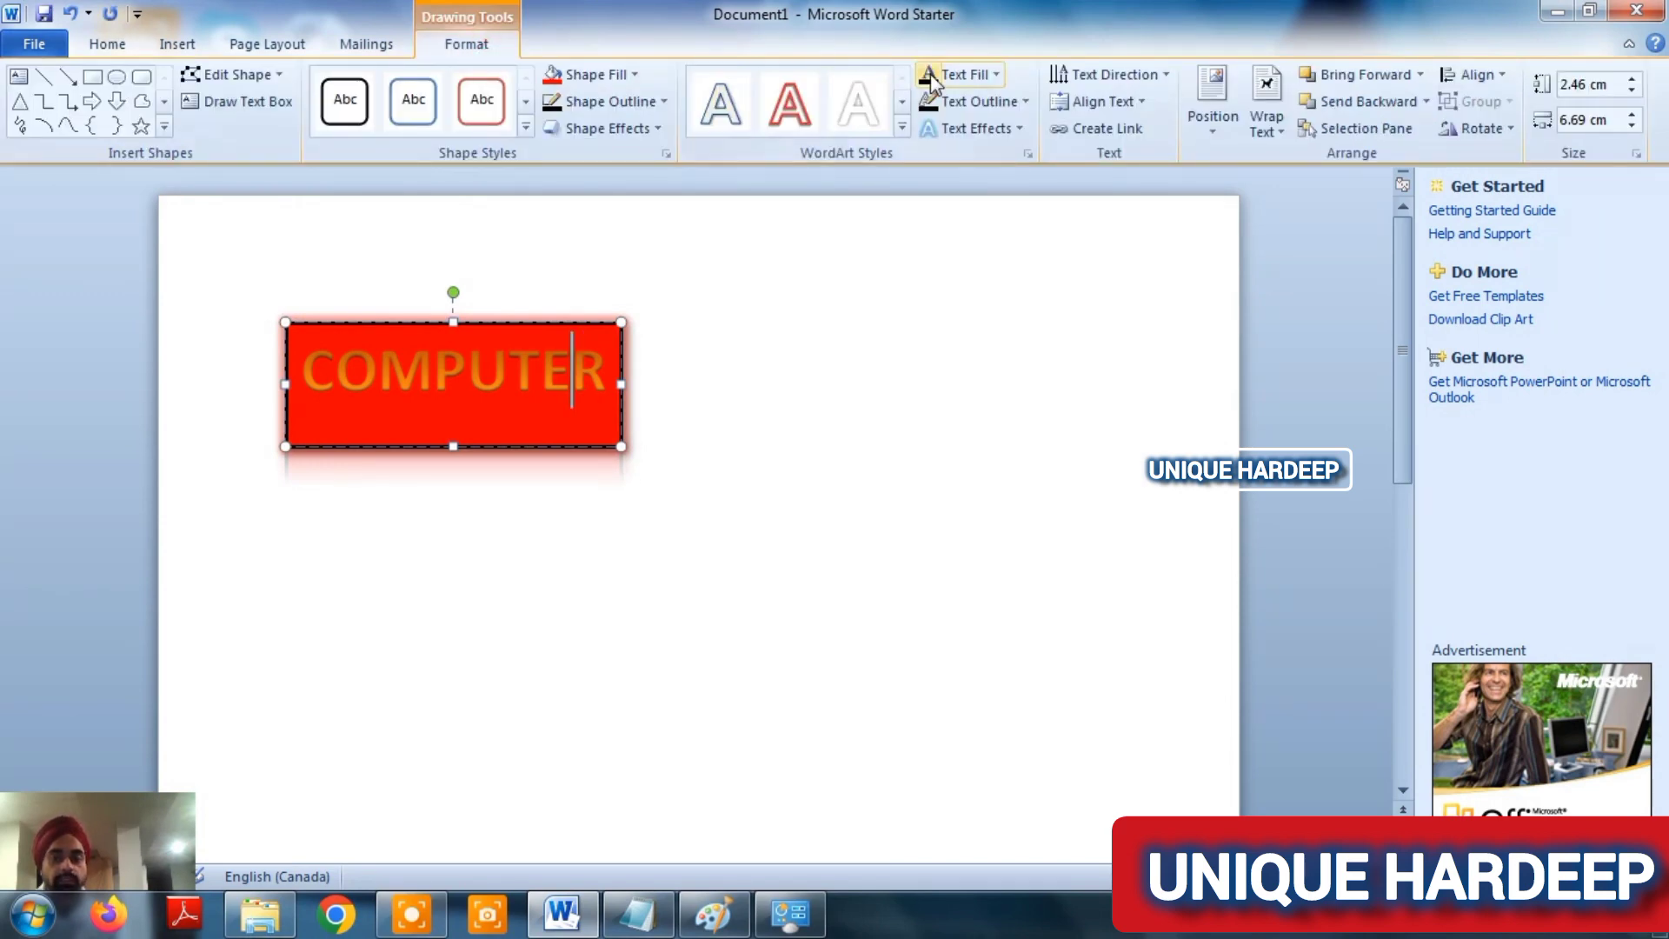
{"action": "left_click", "coordinate": [1001, 75]}
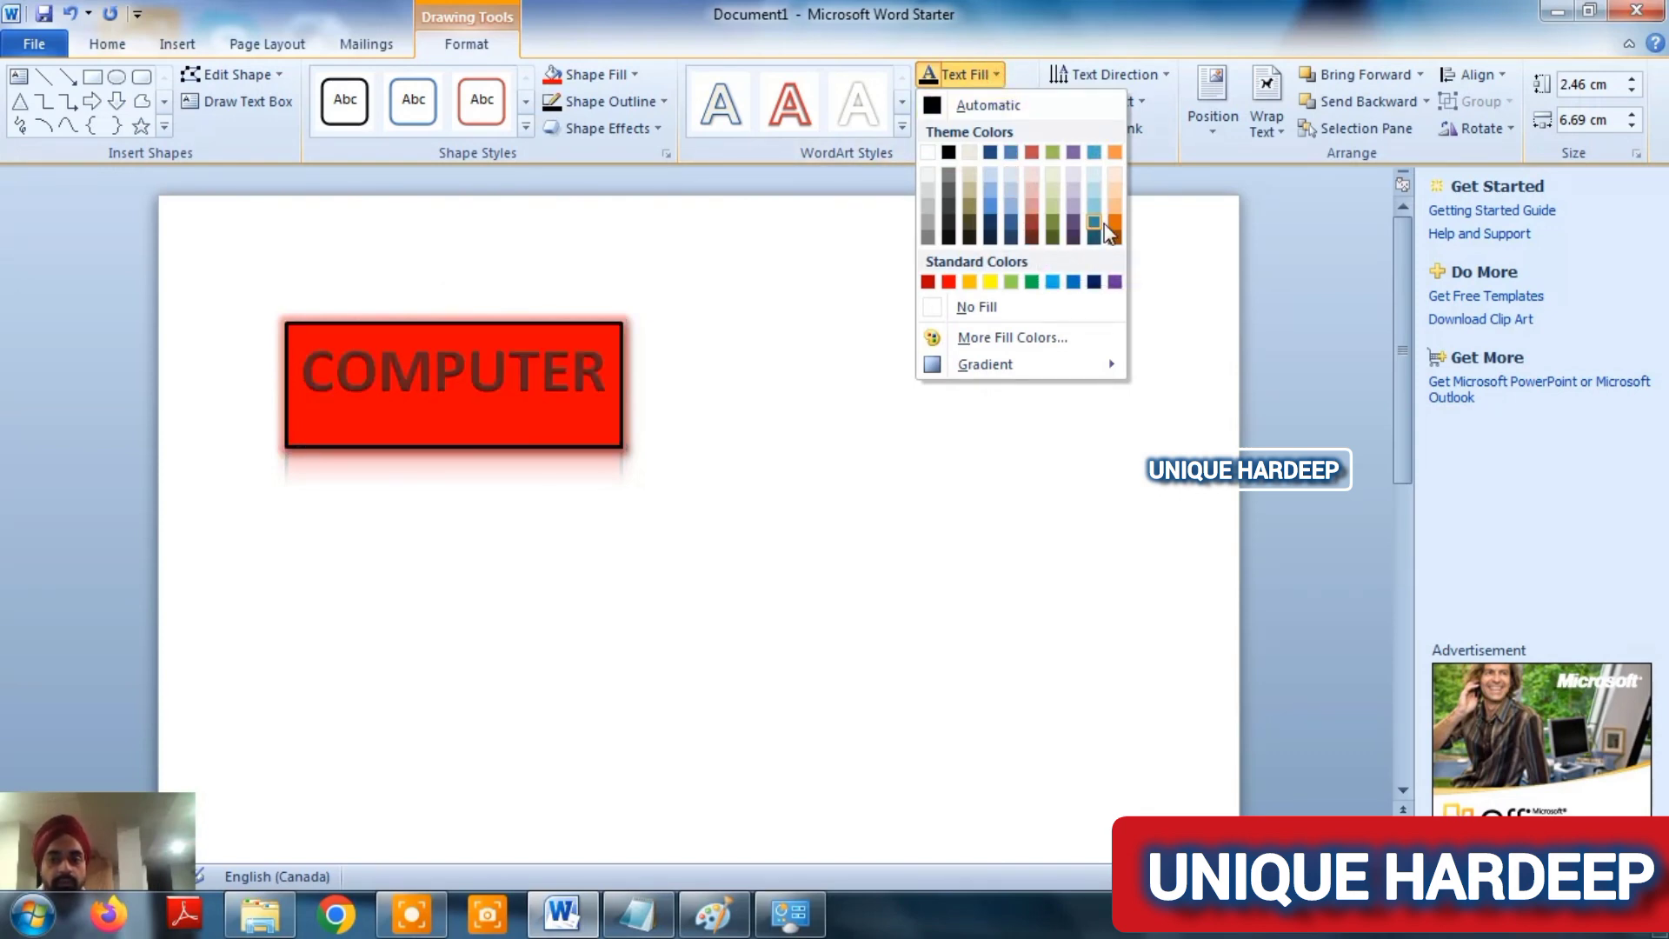
{"action": "left_click", "coordinate": [970, 283]}
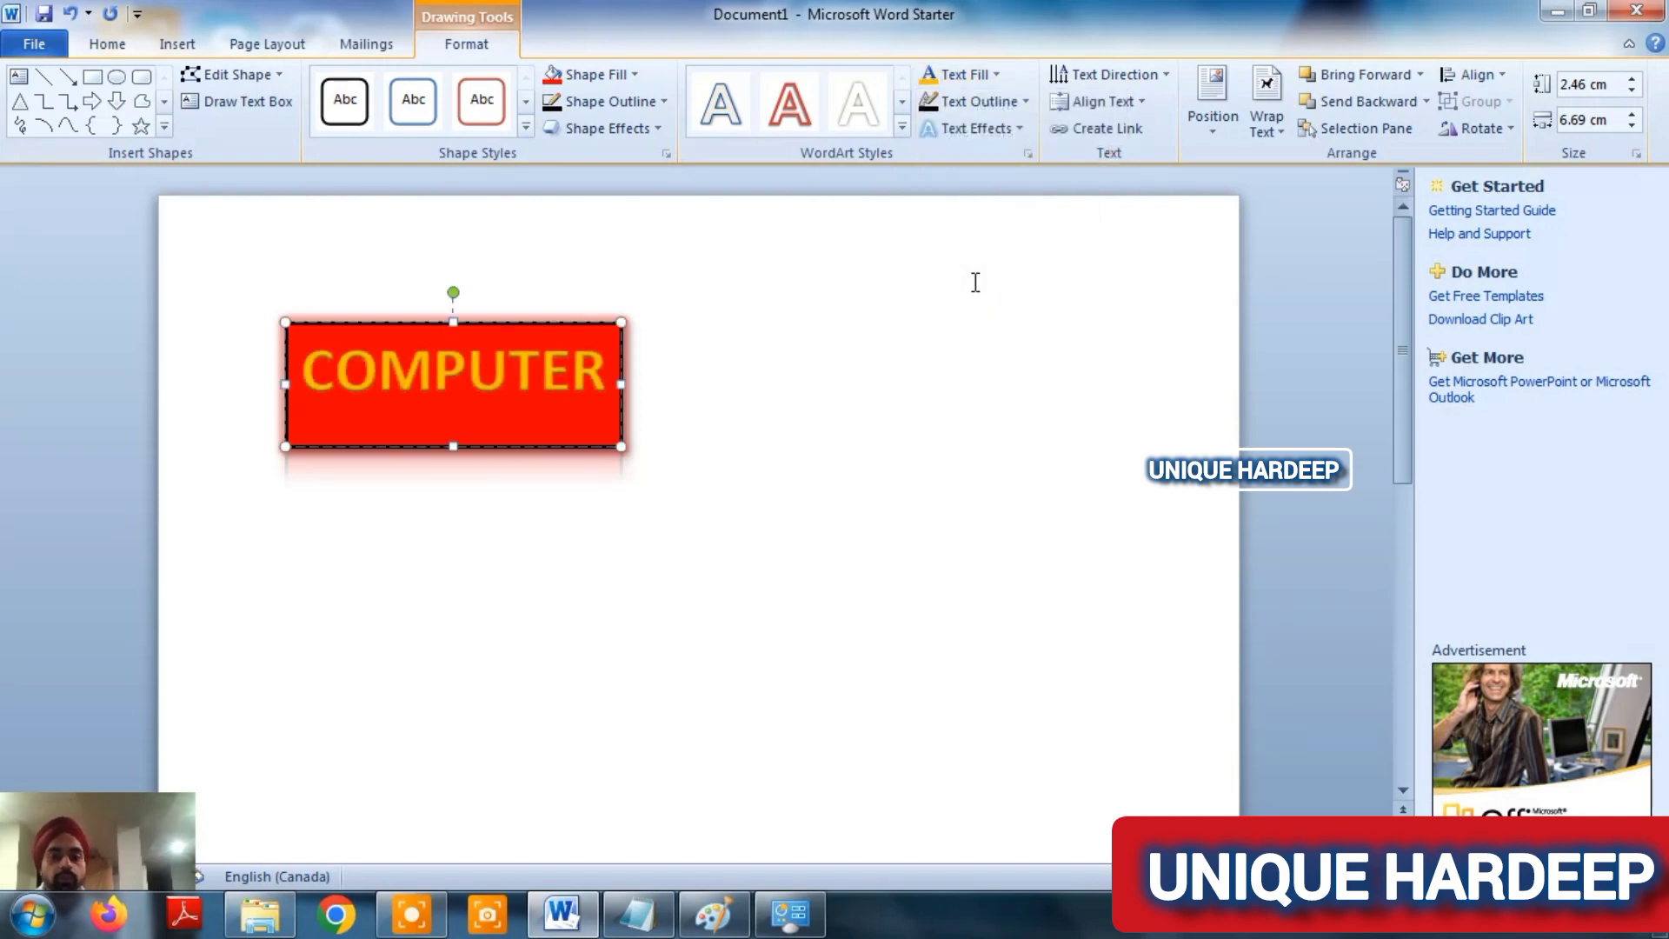
- Outline the COMPUTER letters in dark navy (RGB 16/37/63) at 2¼ pt weight
{"action": "left_click", "coordinate": [1008, 102]}
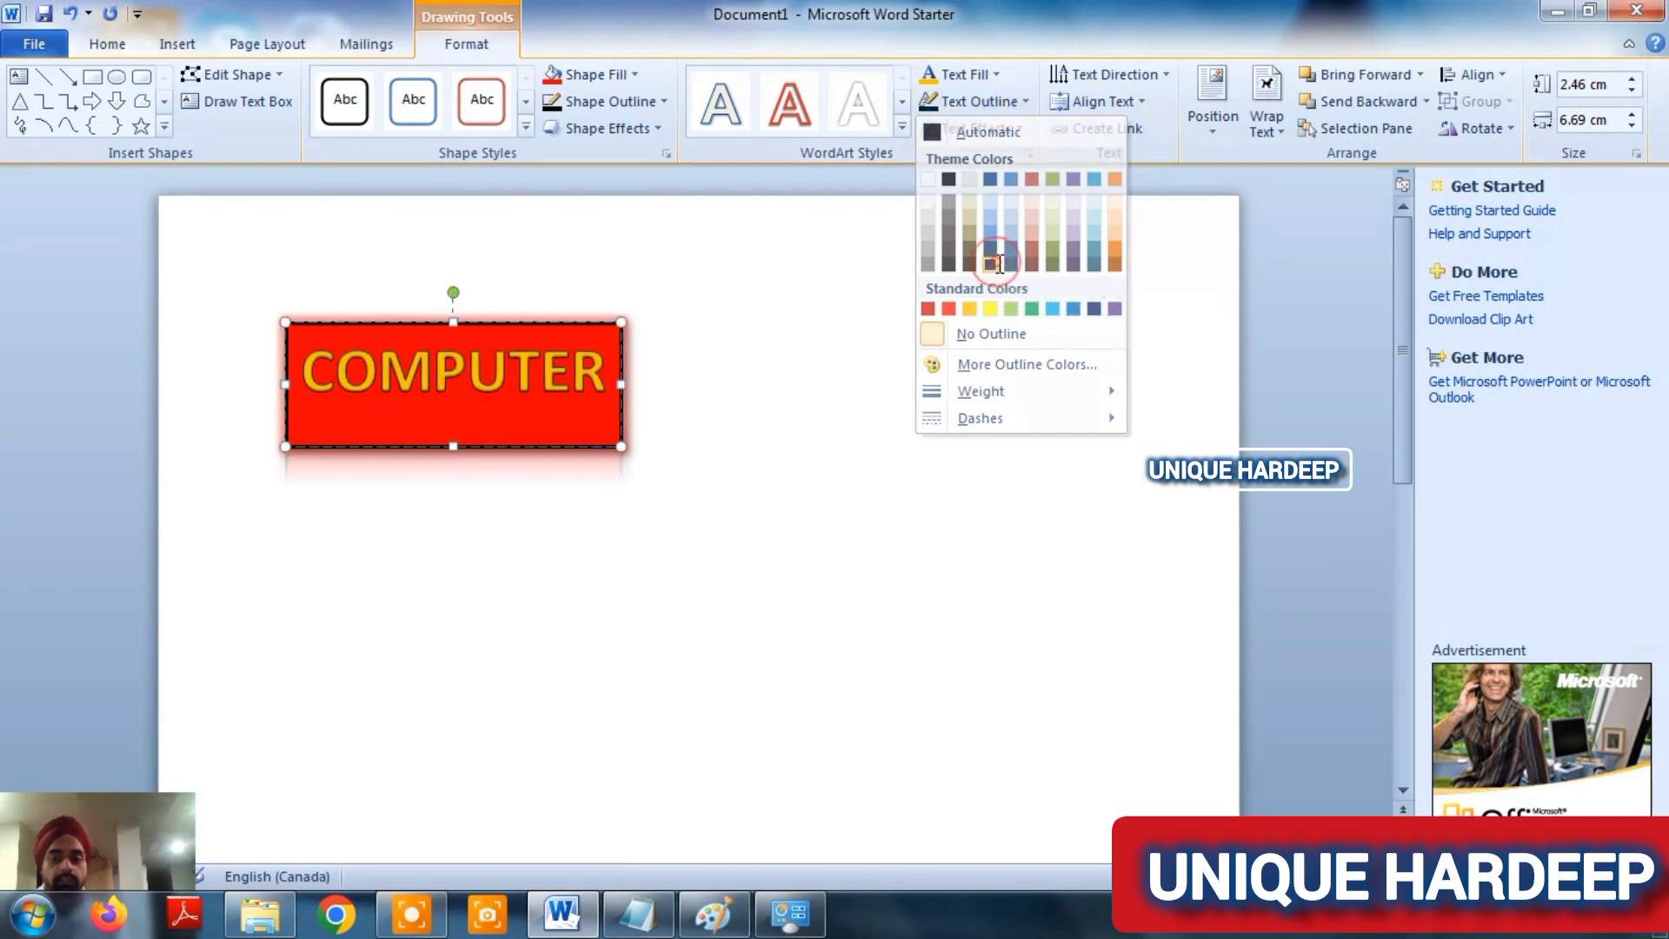
{"action": "left_click", "coordinate": [981, 132]}
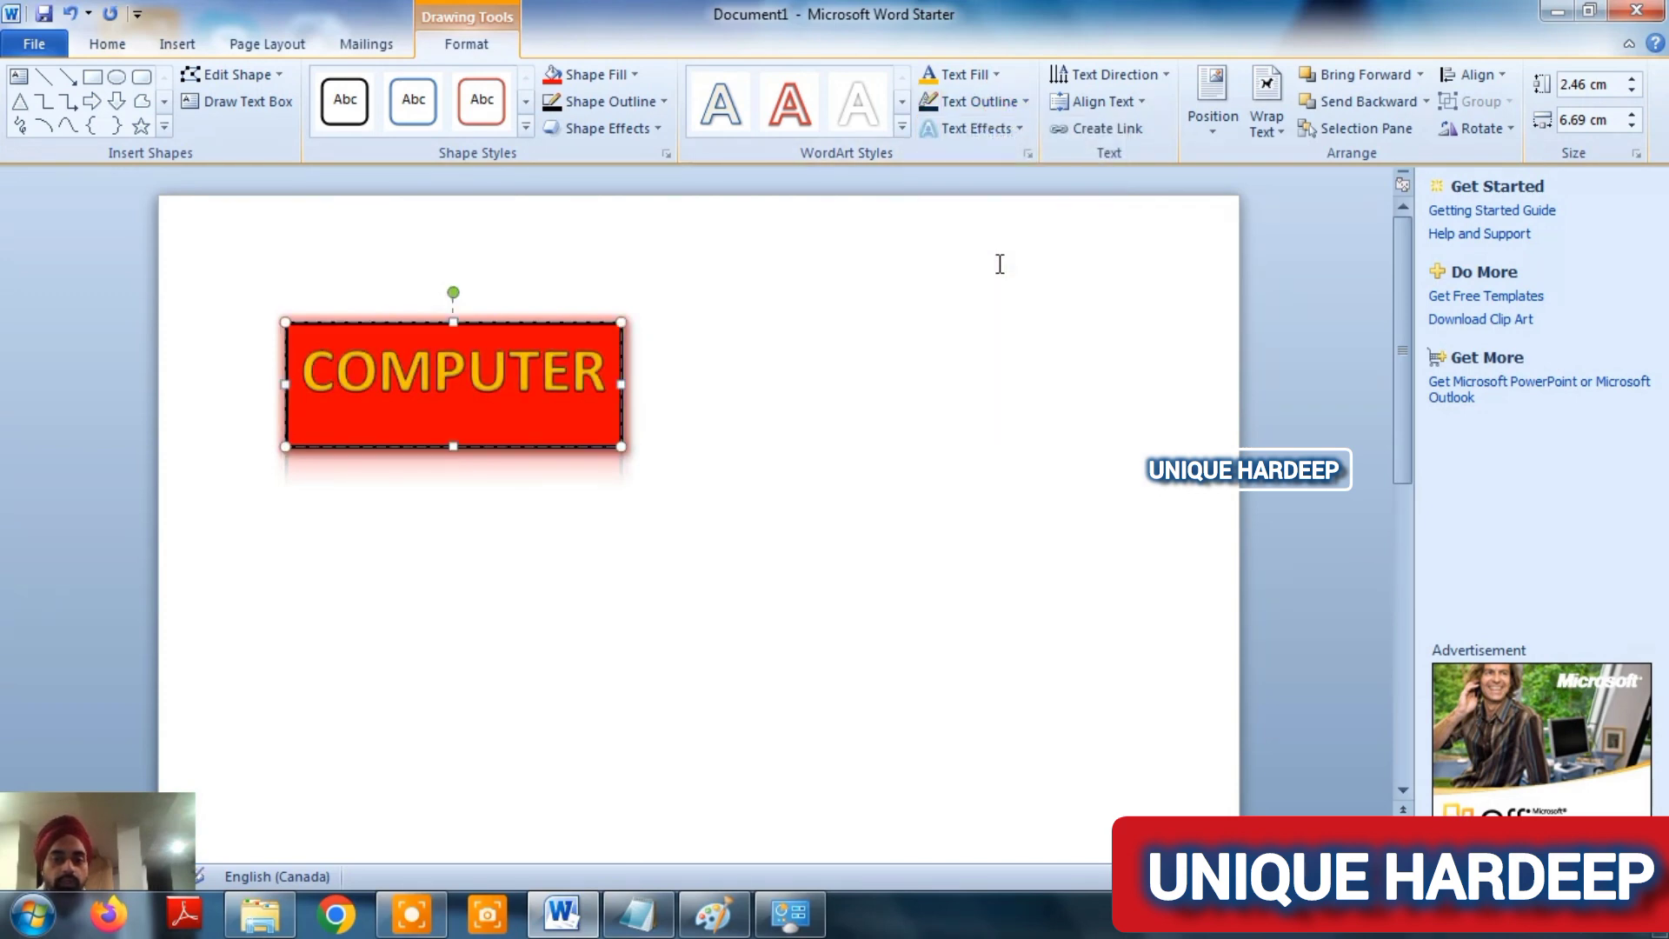
{"action": "left_click", "coordinate": [984, 102]}
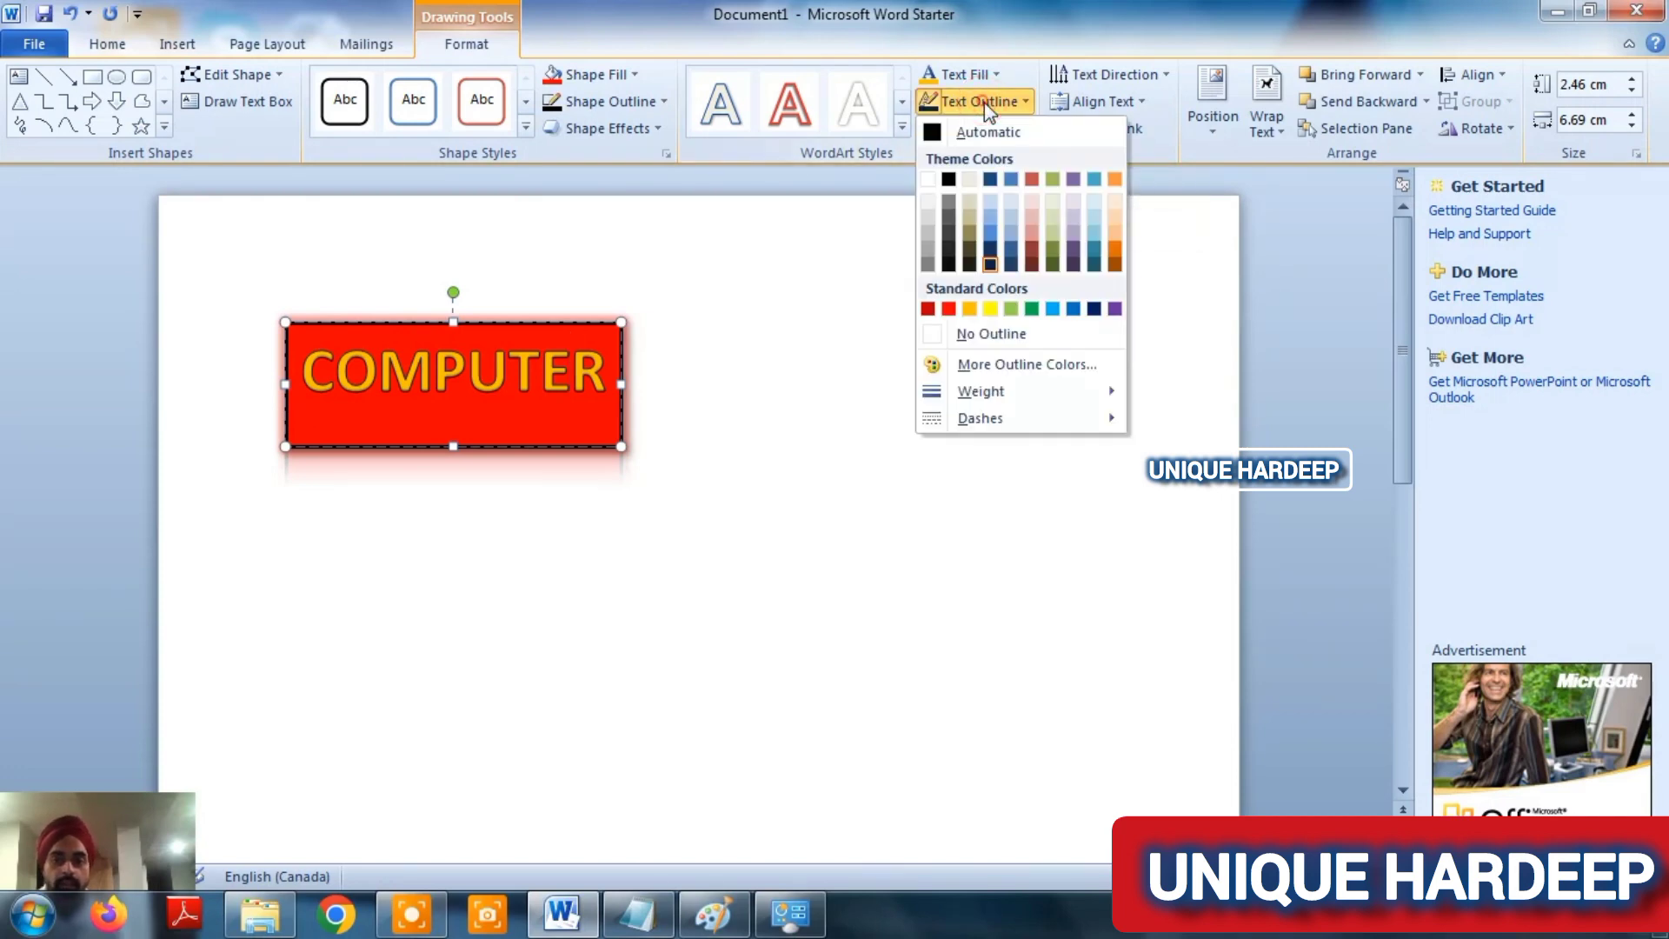
{"action": "left_click", "coordinate": [1013, 365]}
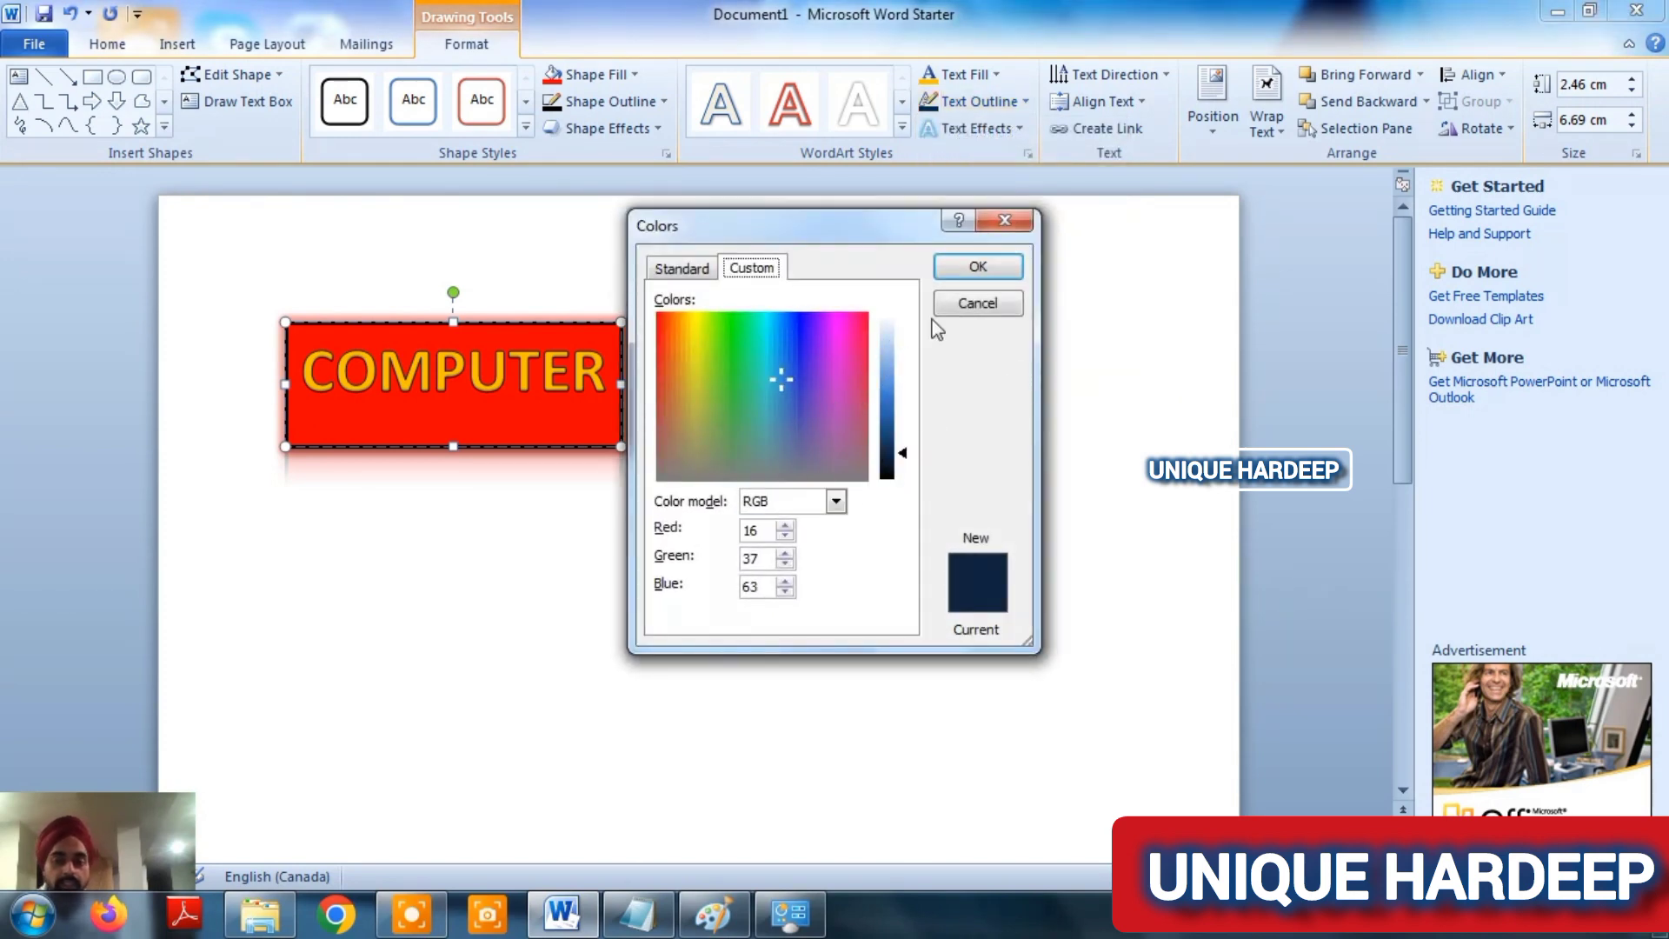
{"action": "left_click", "coordinate": [977, 267]}
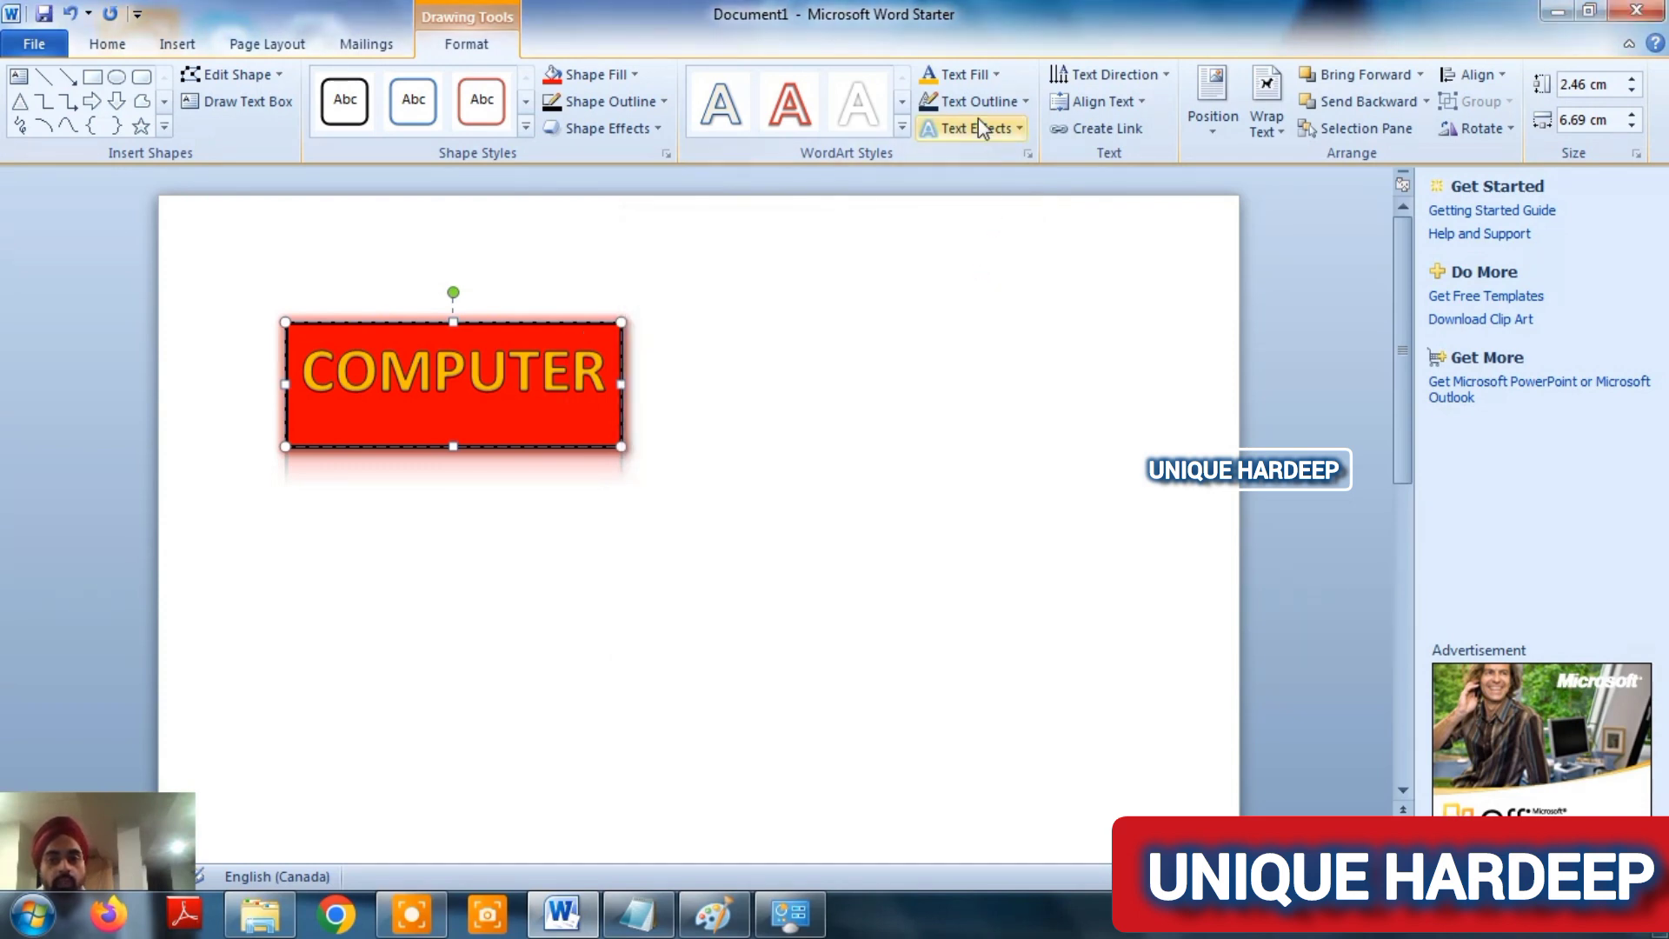
{"action": "left_click", "coordinate": [978, 101]}
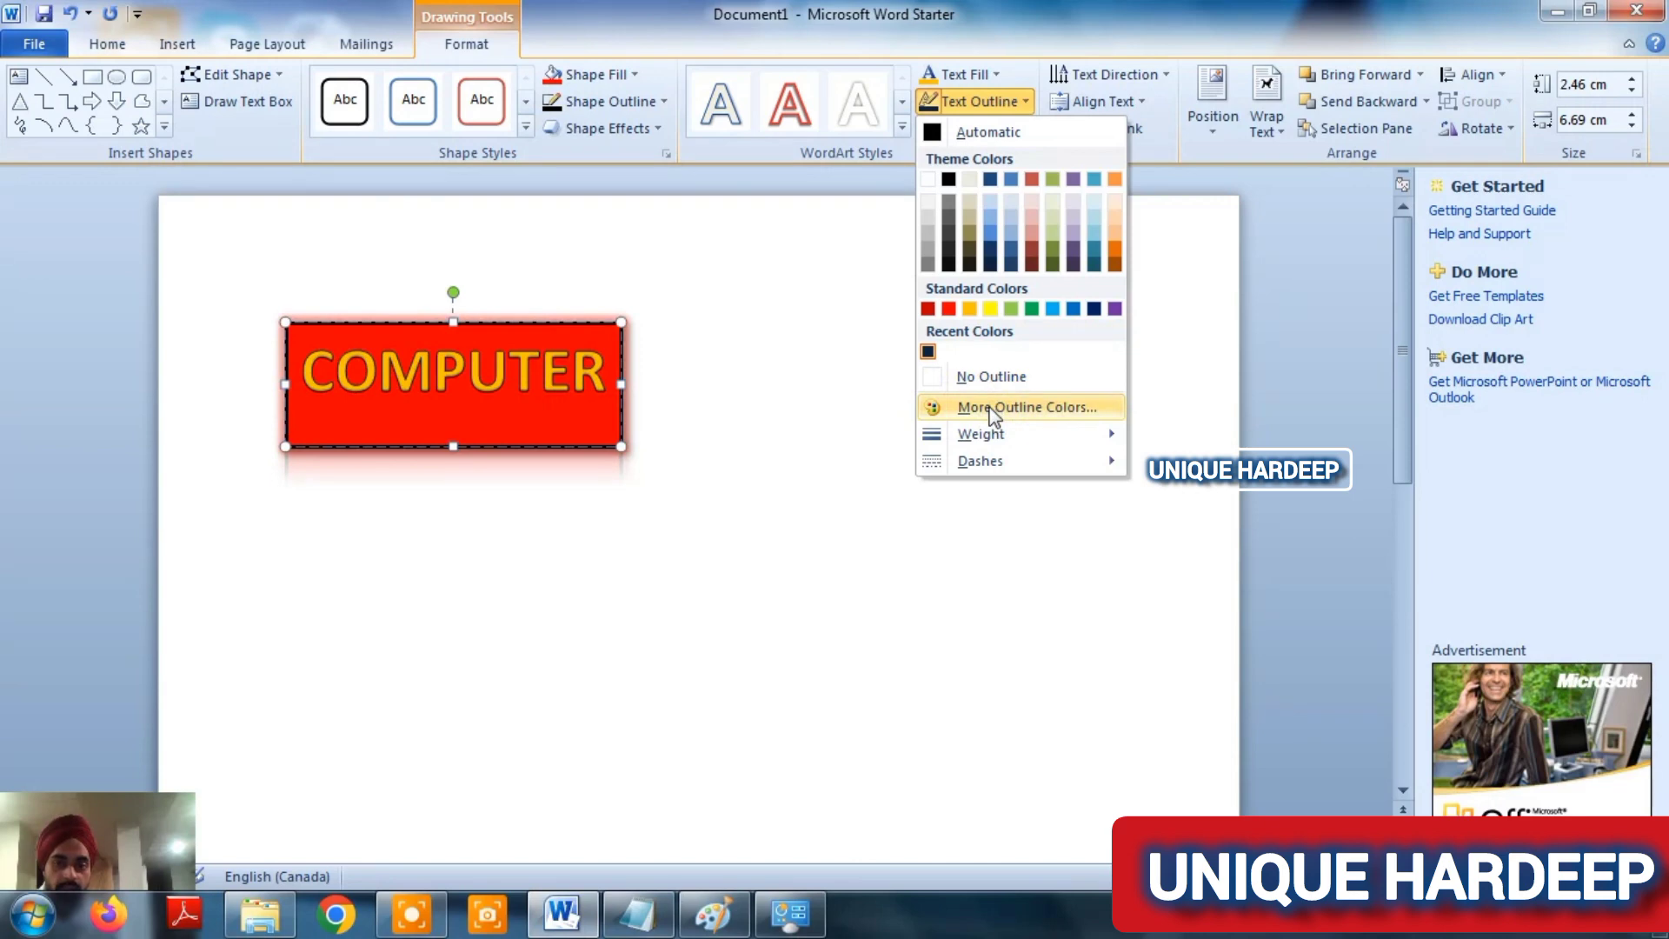
{"action": "mouse_move", "coordinate": [1005, 435]}
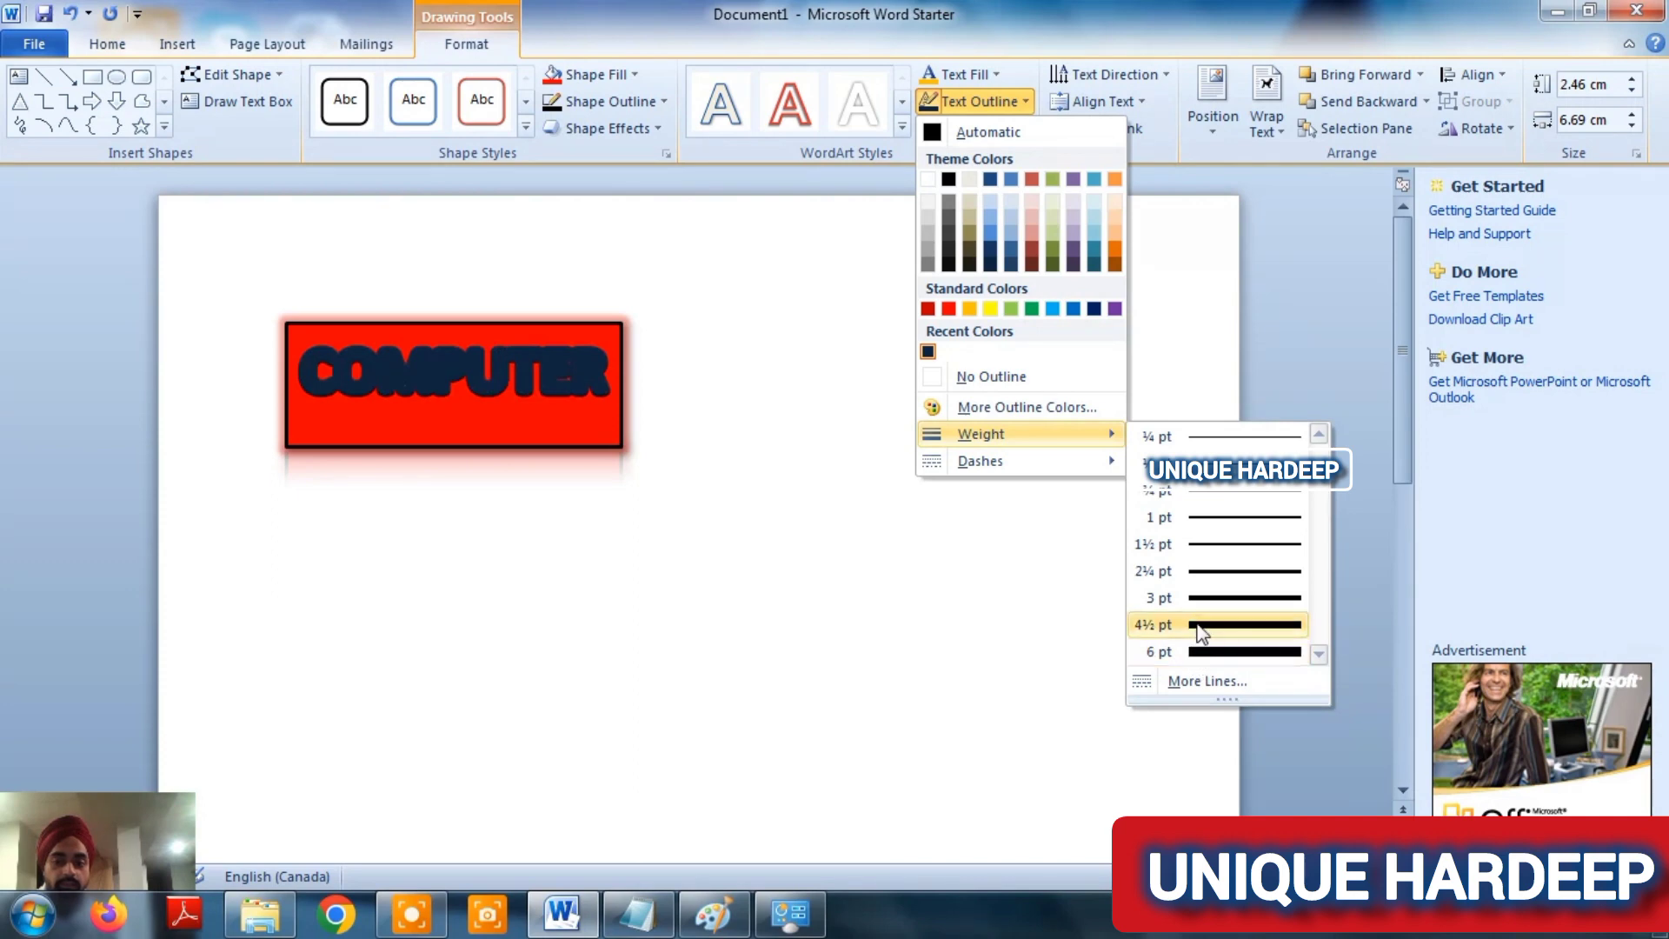
{"action": "left_click", "coordinate": [1213, 573]}
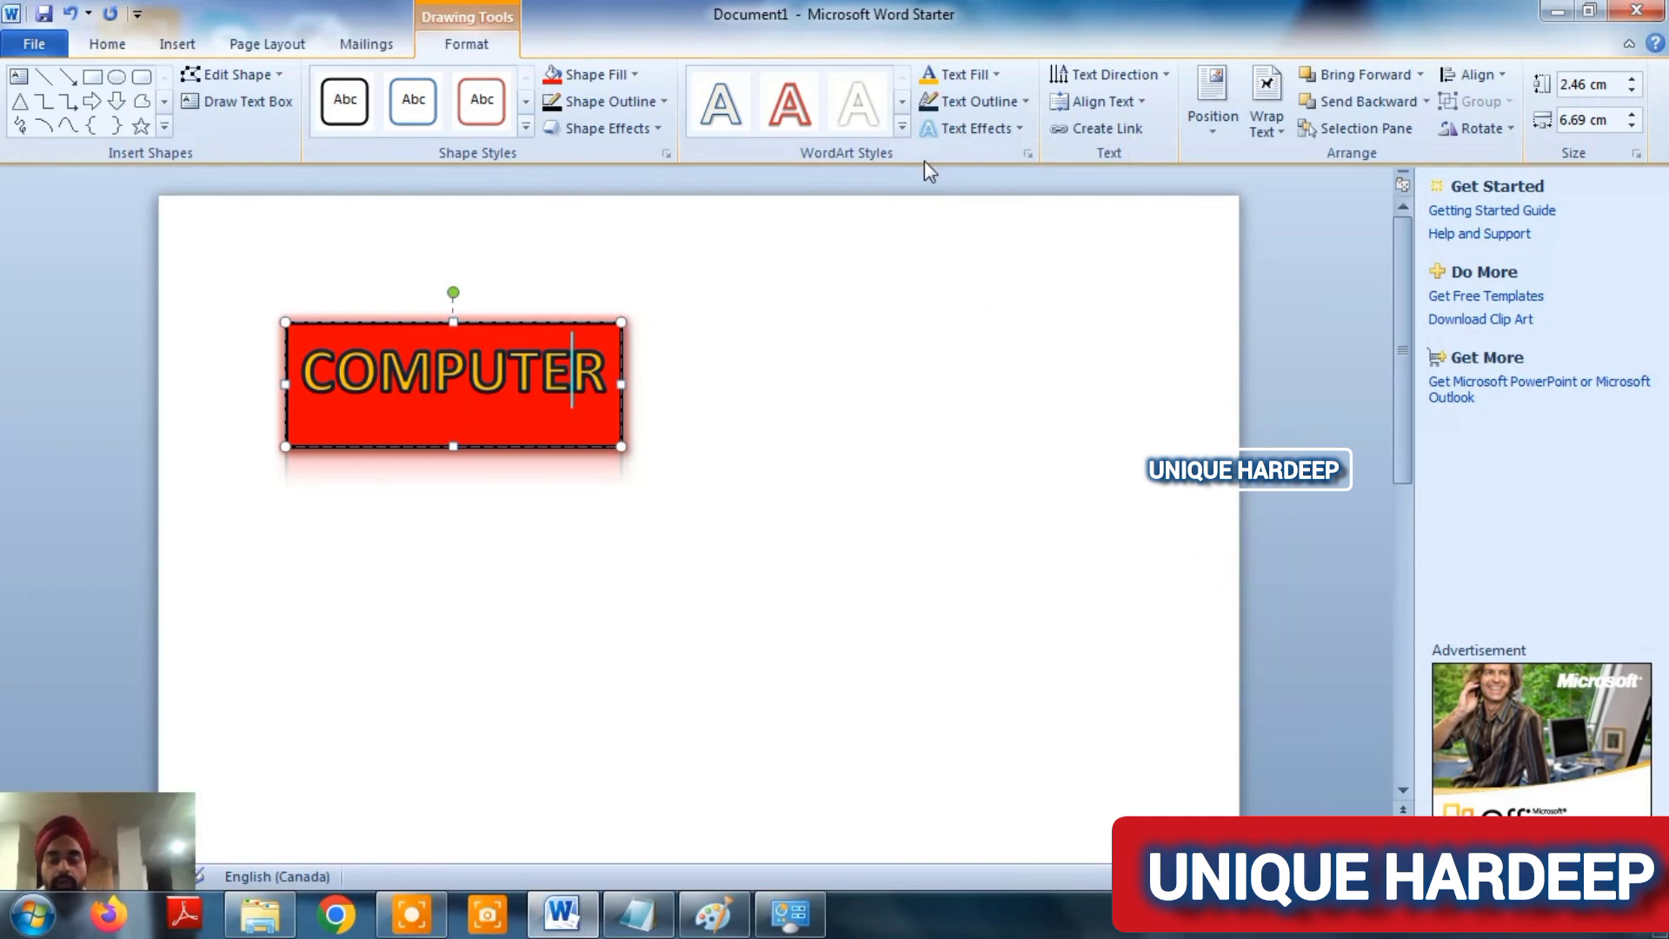
- Give COMPUTER a tight touching reflection and enlarge the rectangle to 5.5 × 14.51 cm
{"action": "left_click", "coordinate": [971, 135]}
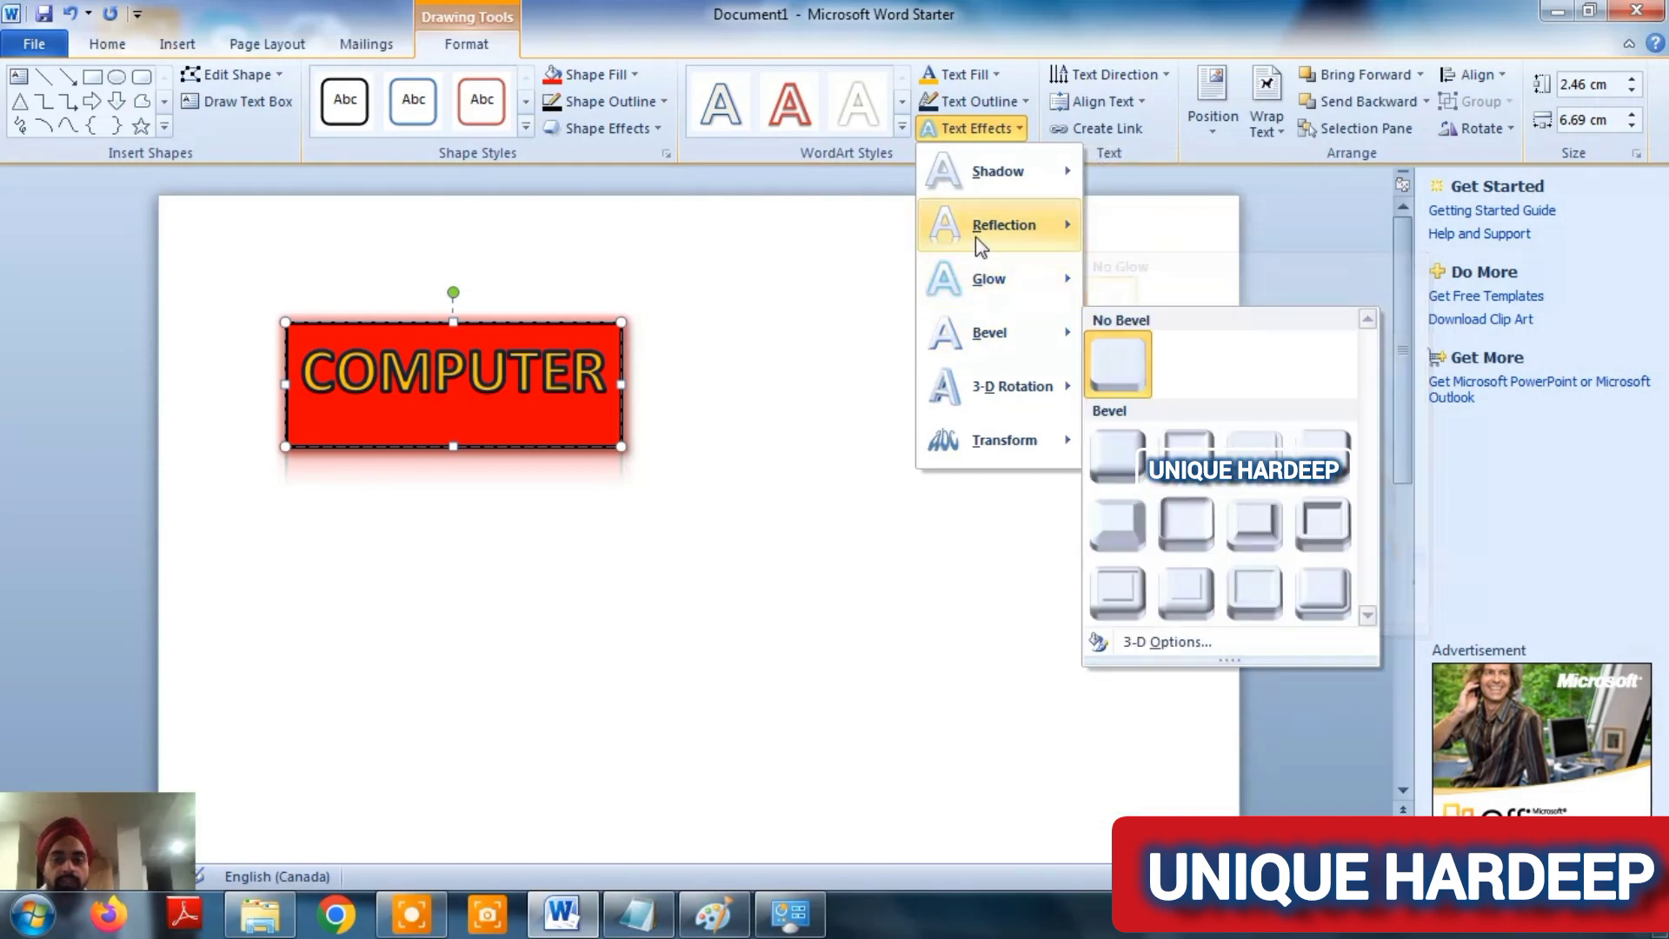
{"action": "mouse_move", "coordinate": [1004, 225]}
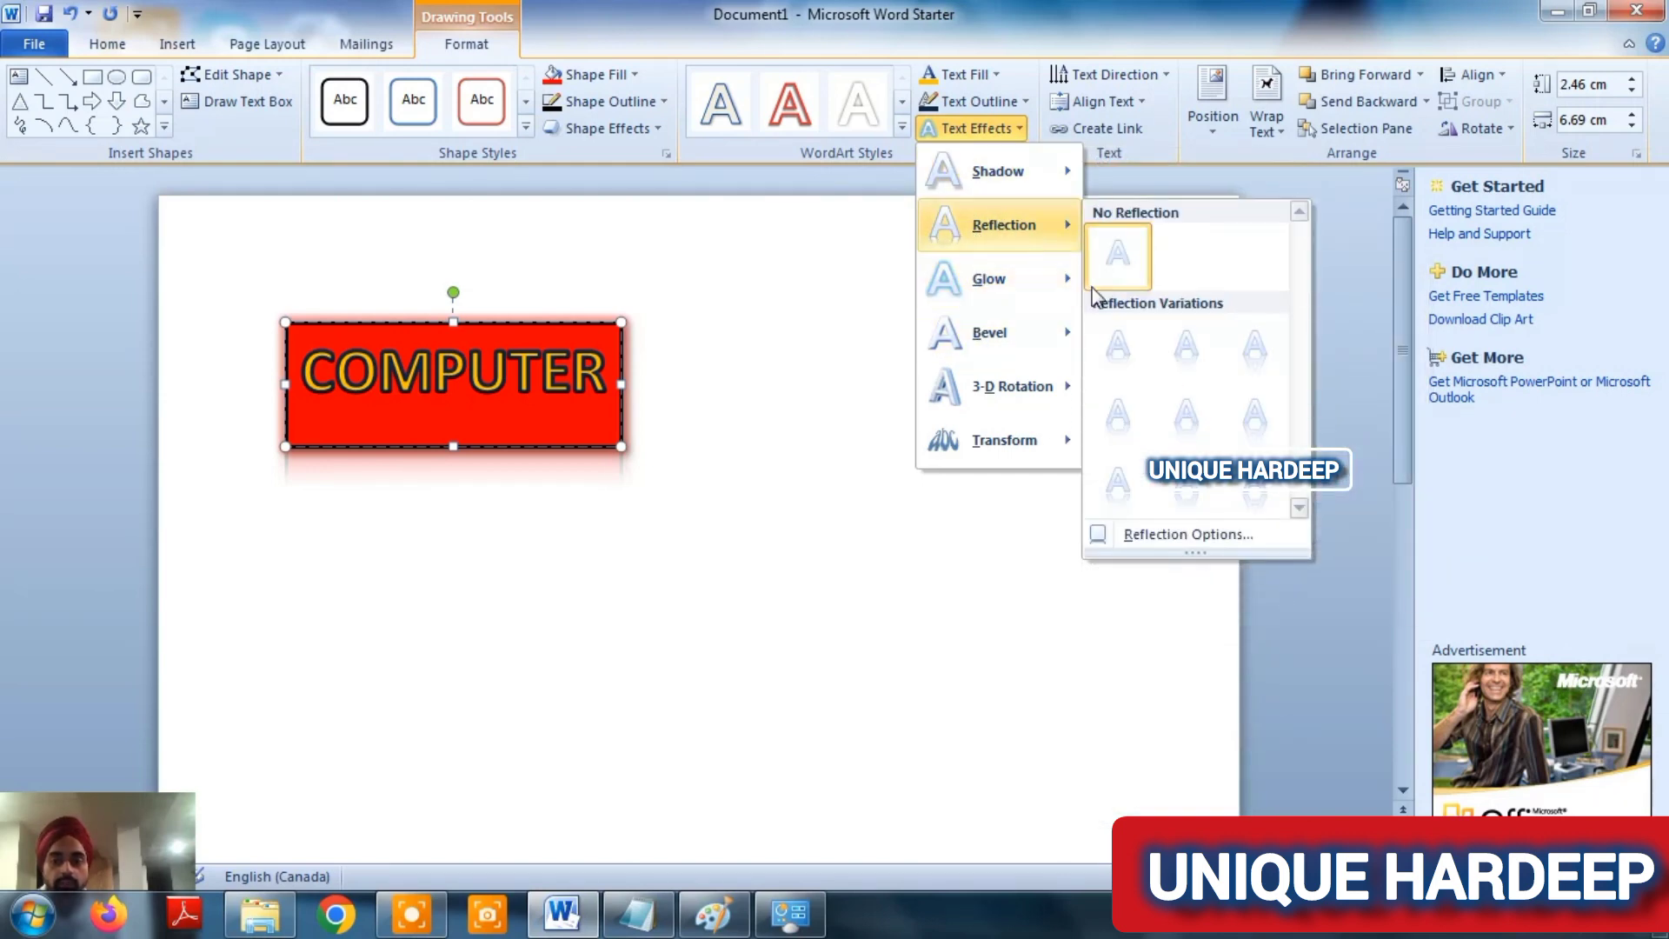
{"action": "left_click", "coordinate": [1126, 344]}
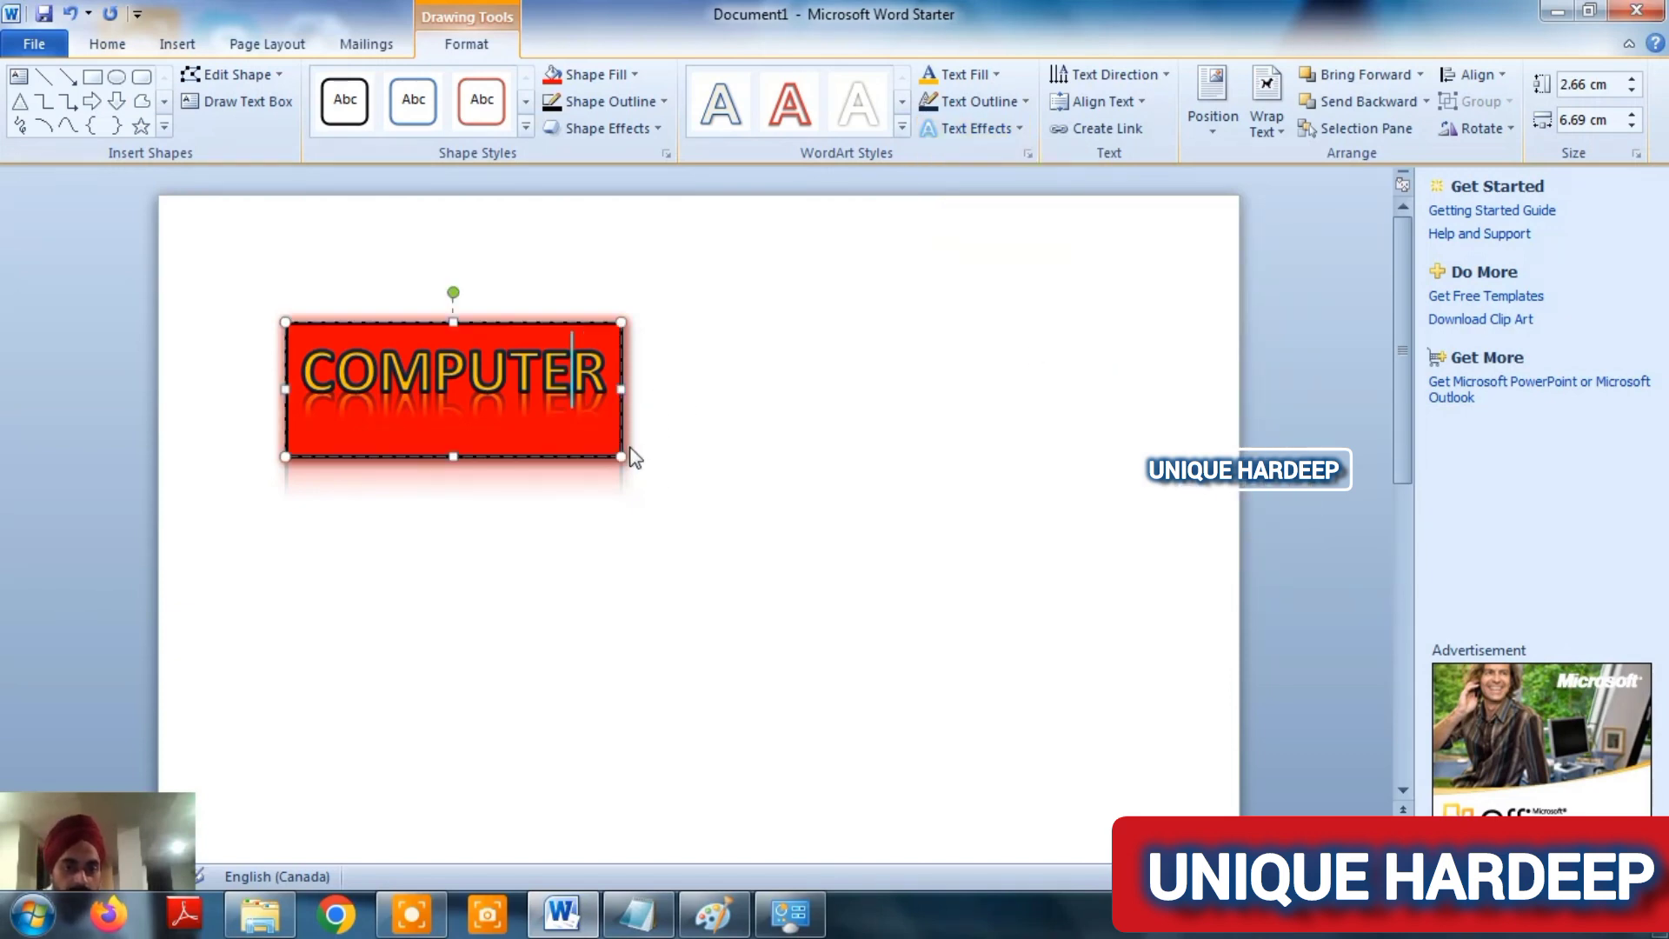
{"action": "left_click_drag", "start_coordinate": [620, 455], "coordinate": [1011, 598]}
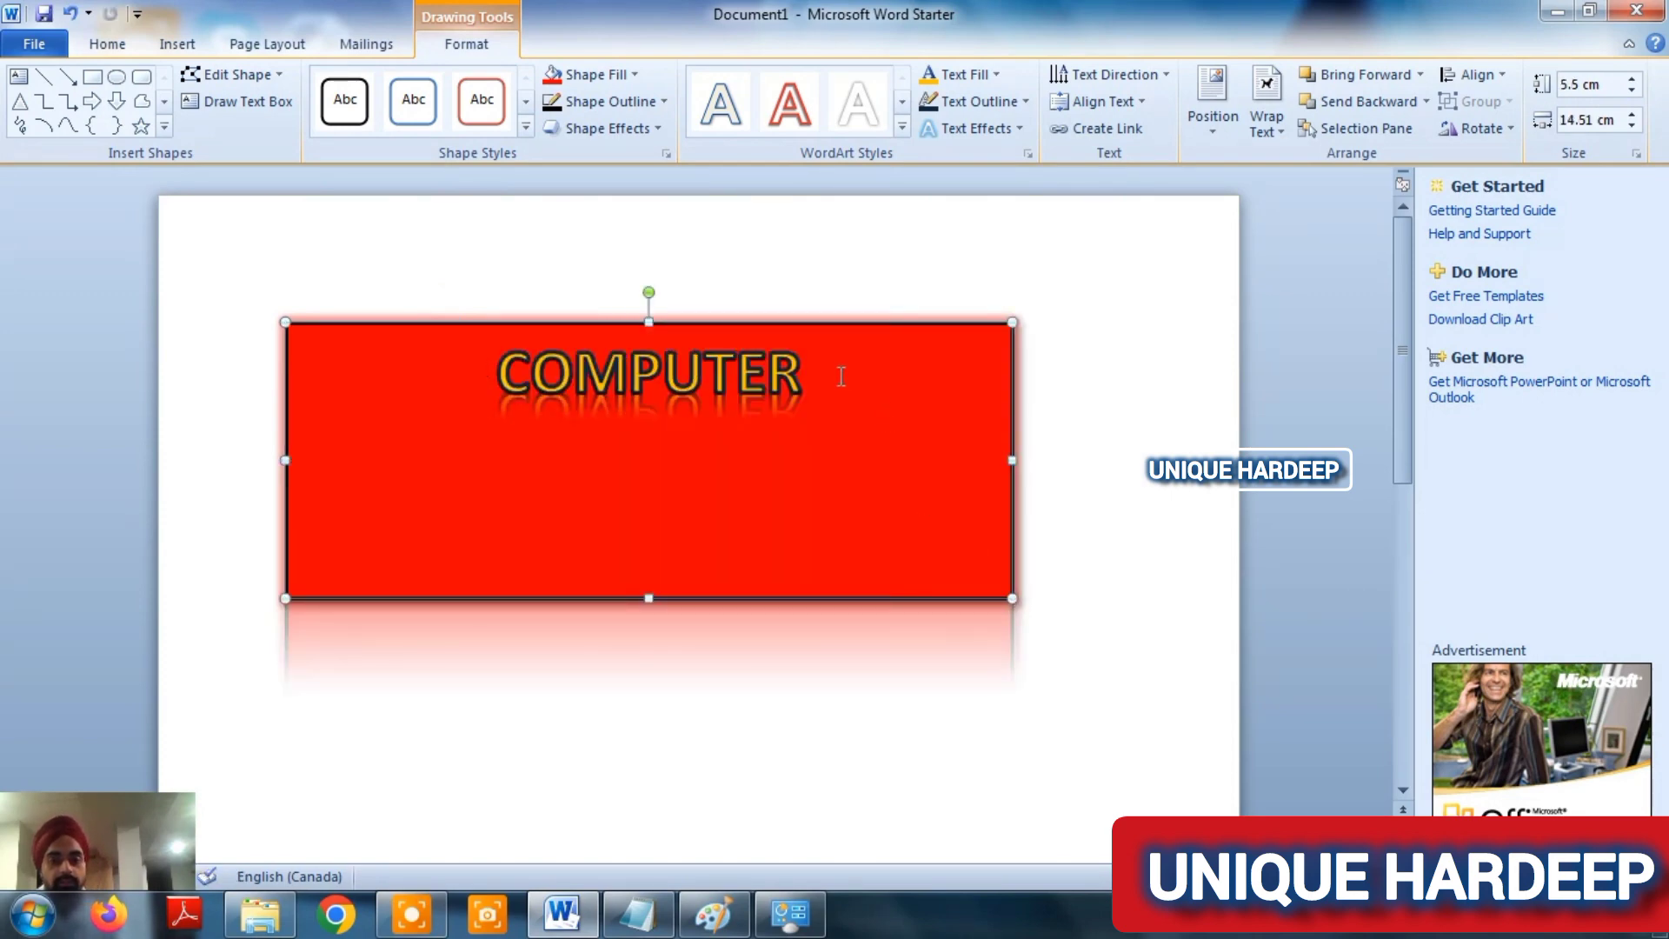
{"action": "left_click", "coordinate": [842, 377]}
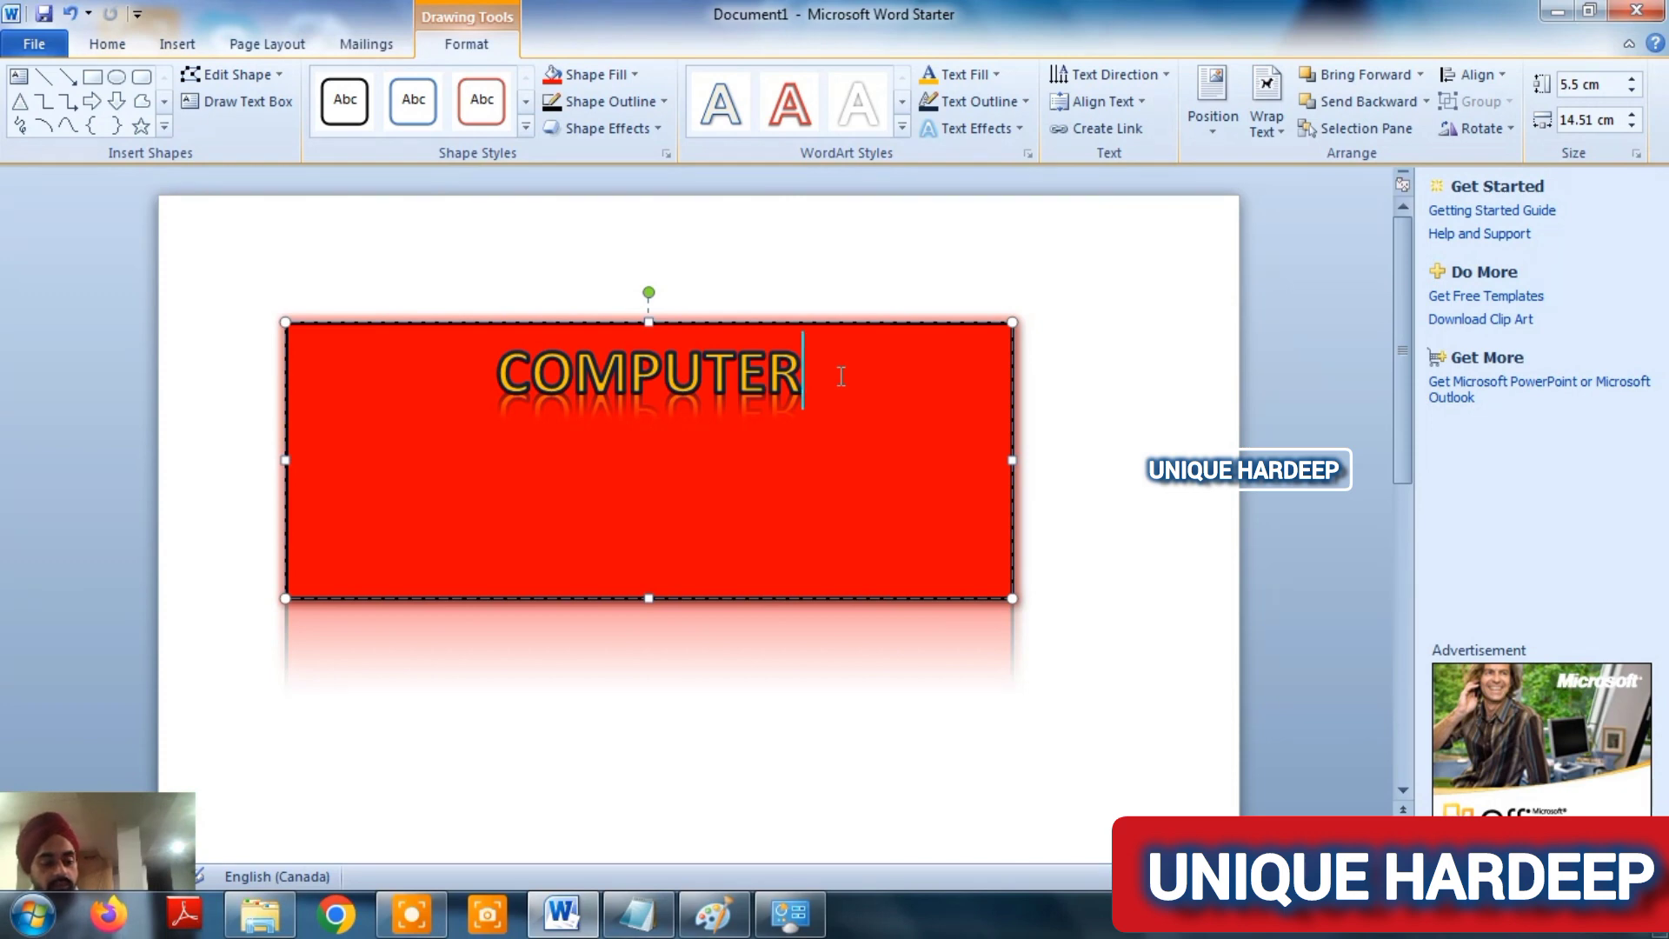
{"action": "left_click_drag", "start_coordinate": [803, 376], "coordinate": [478, 402]}
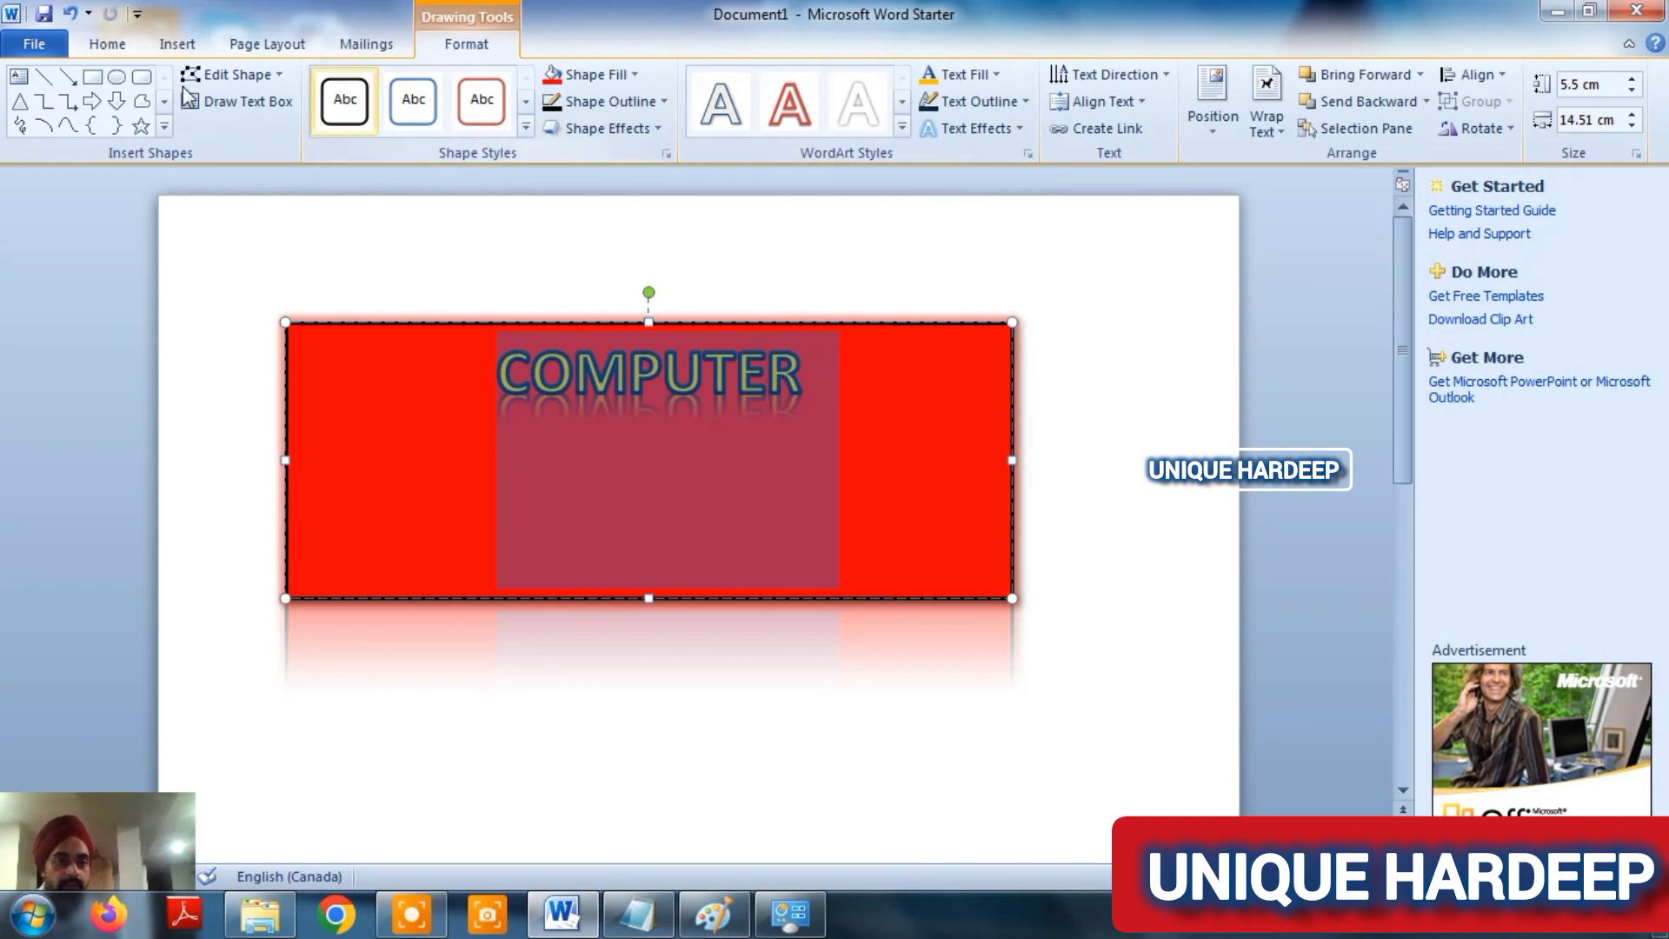
{"action": "left_click", "coordinate": [107, 44]}
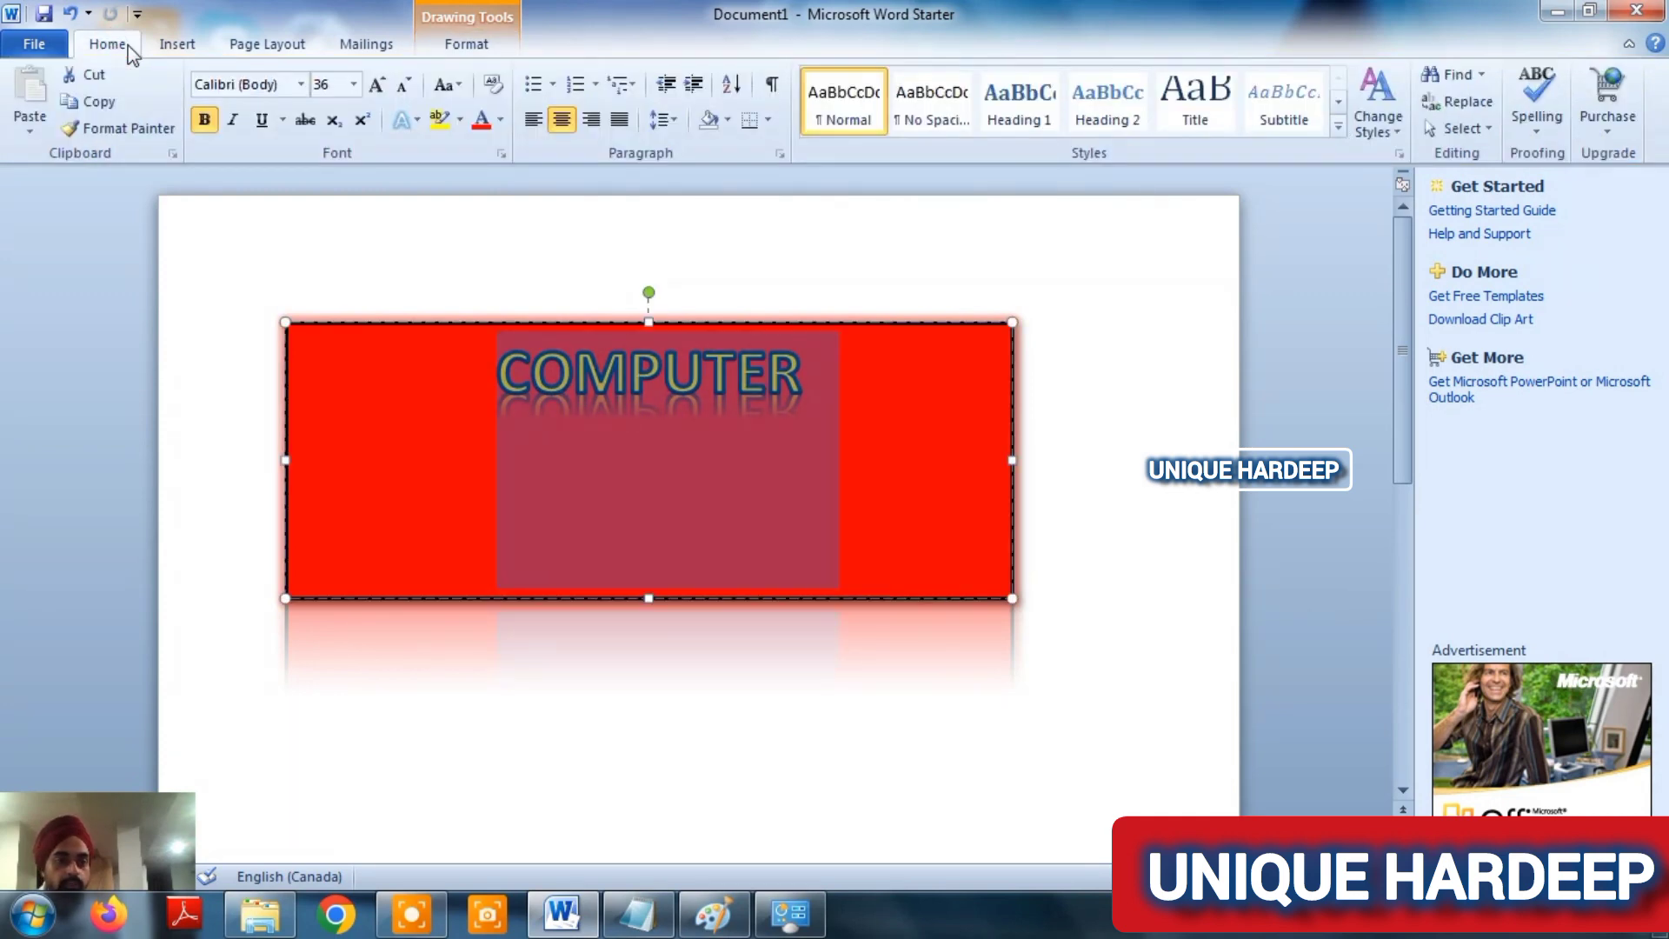
{"action": "left_click", "coordinate": [354, 85]}
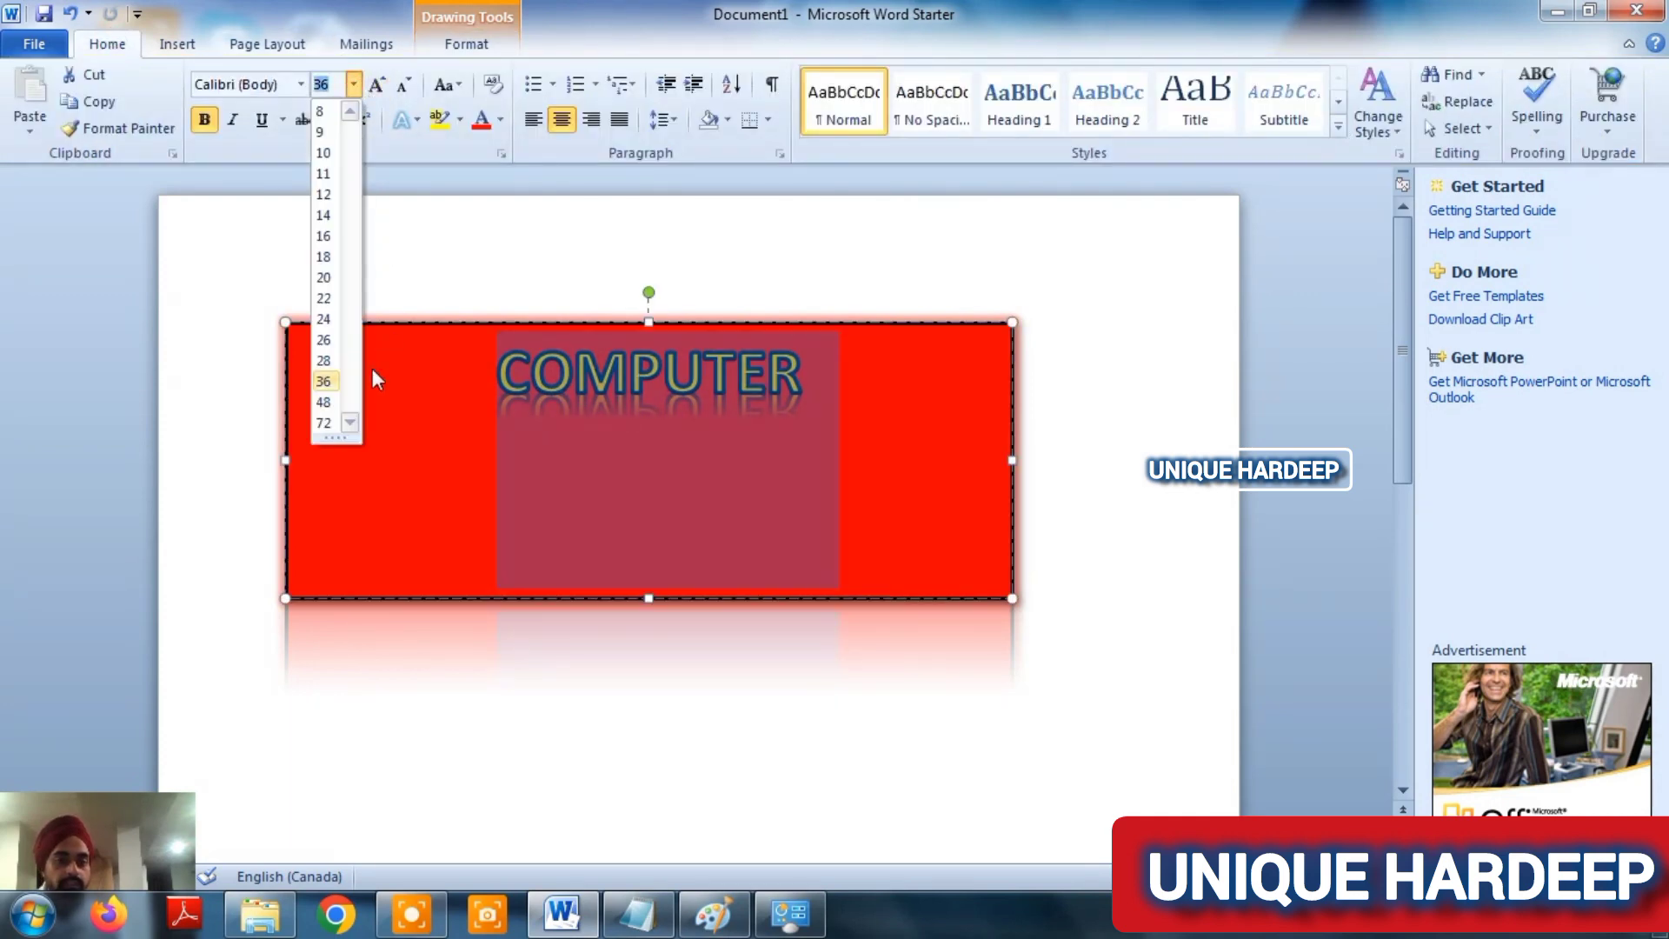
{"action": "left_click", "coordinate": [325, 423]}
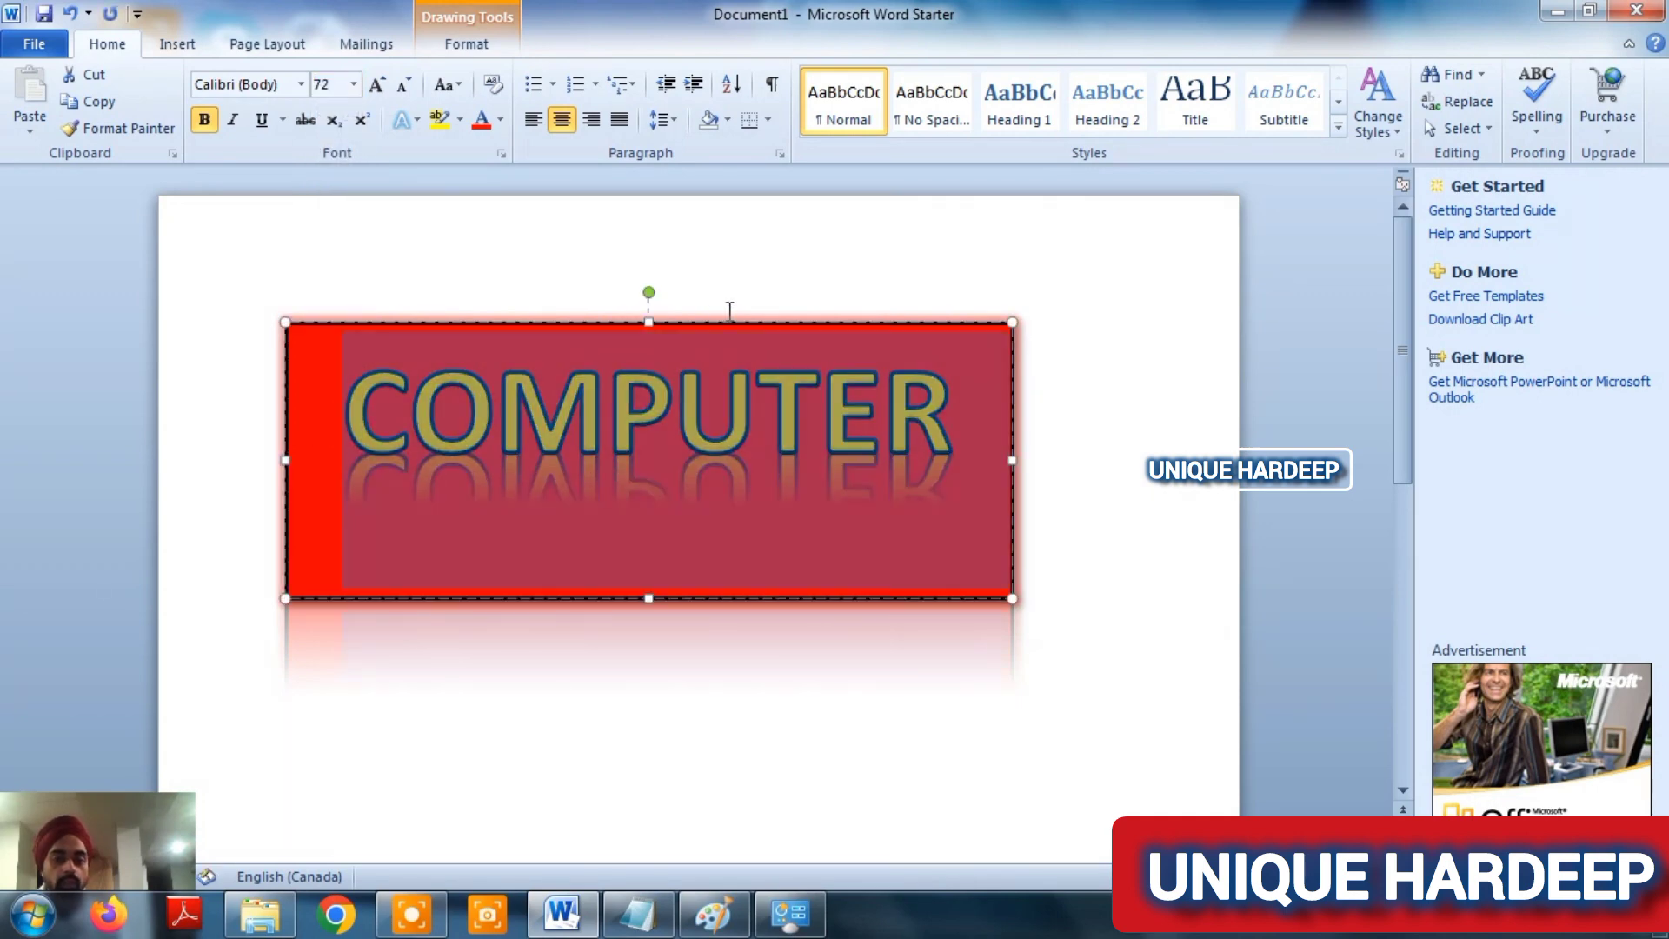
{"action": "left_click", "coordinate": [477, 49]}
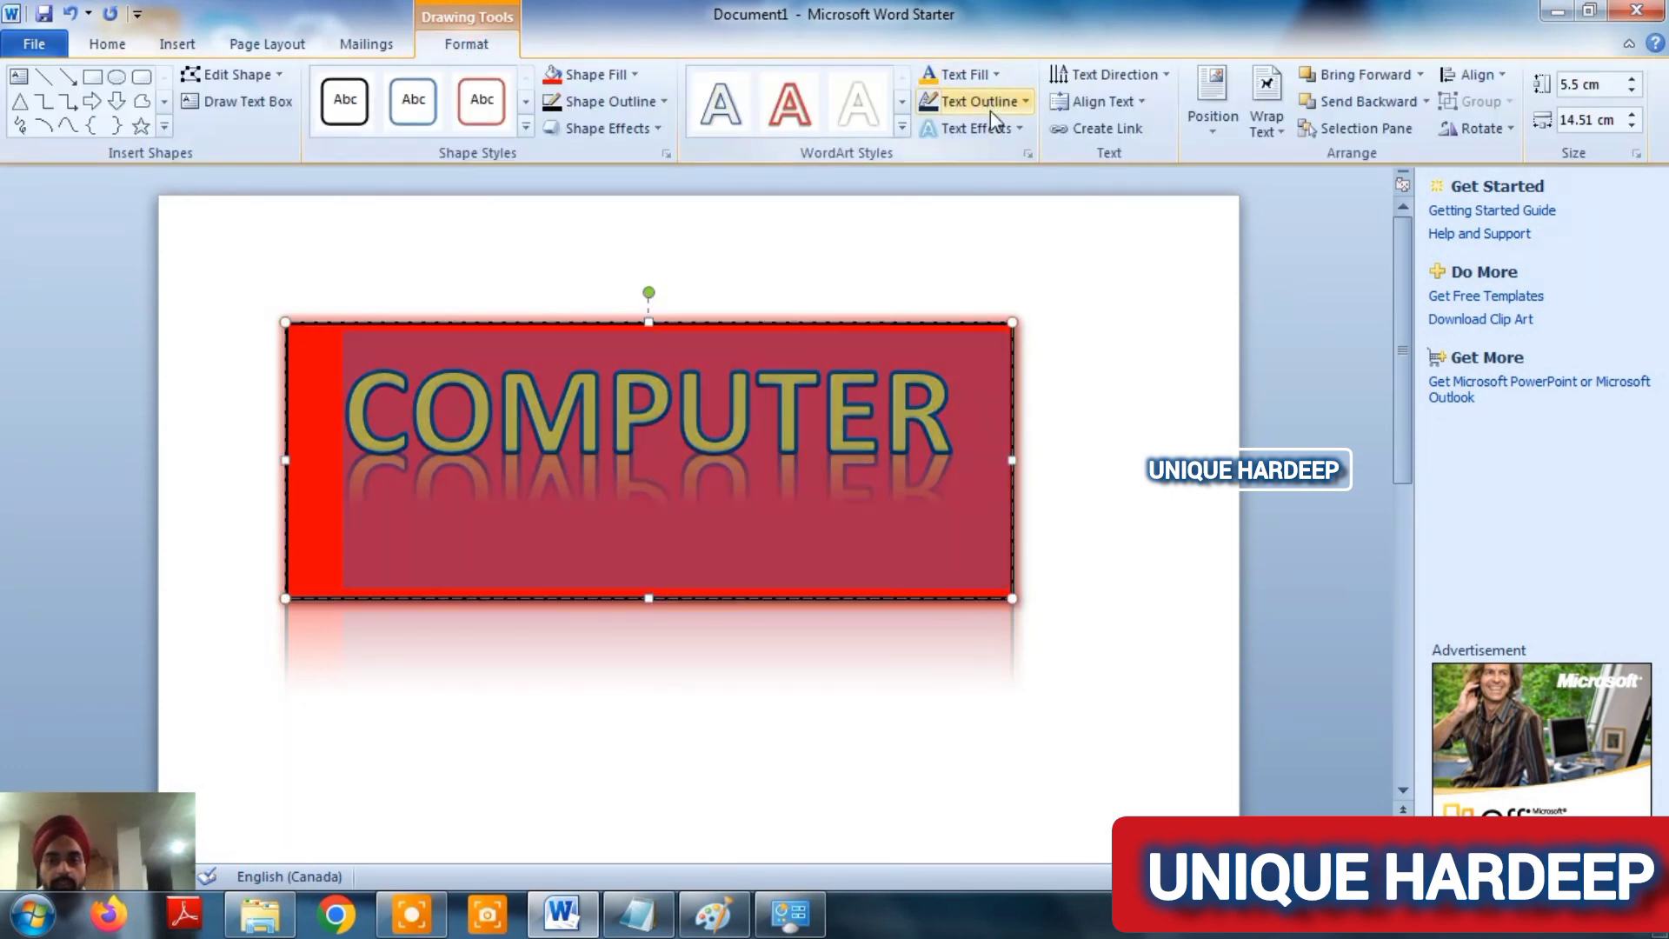
{"action": "left_click", "coordinate": [1128, 270]}
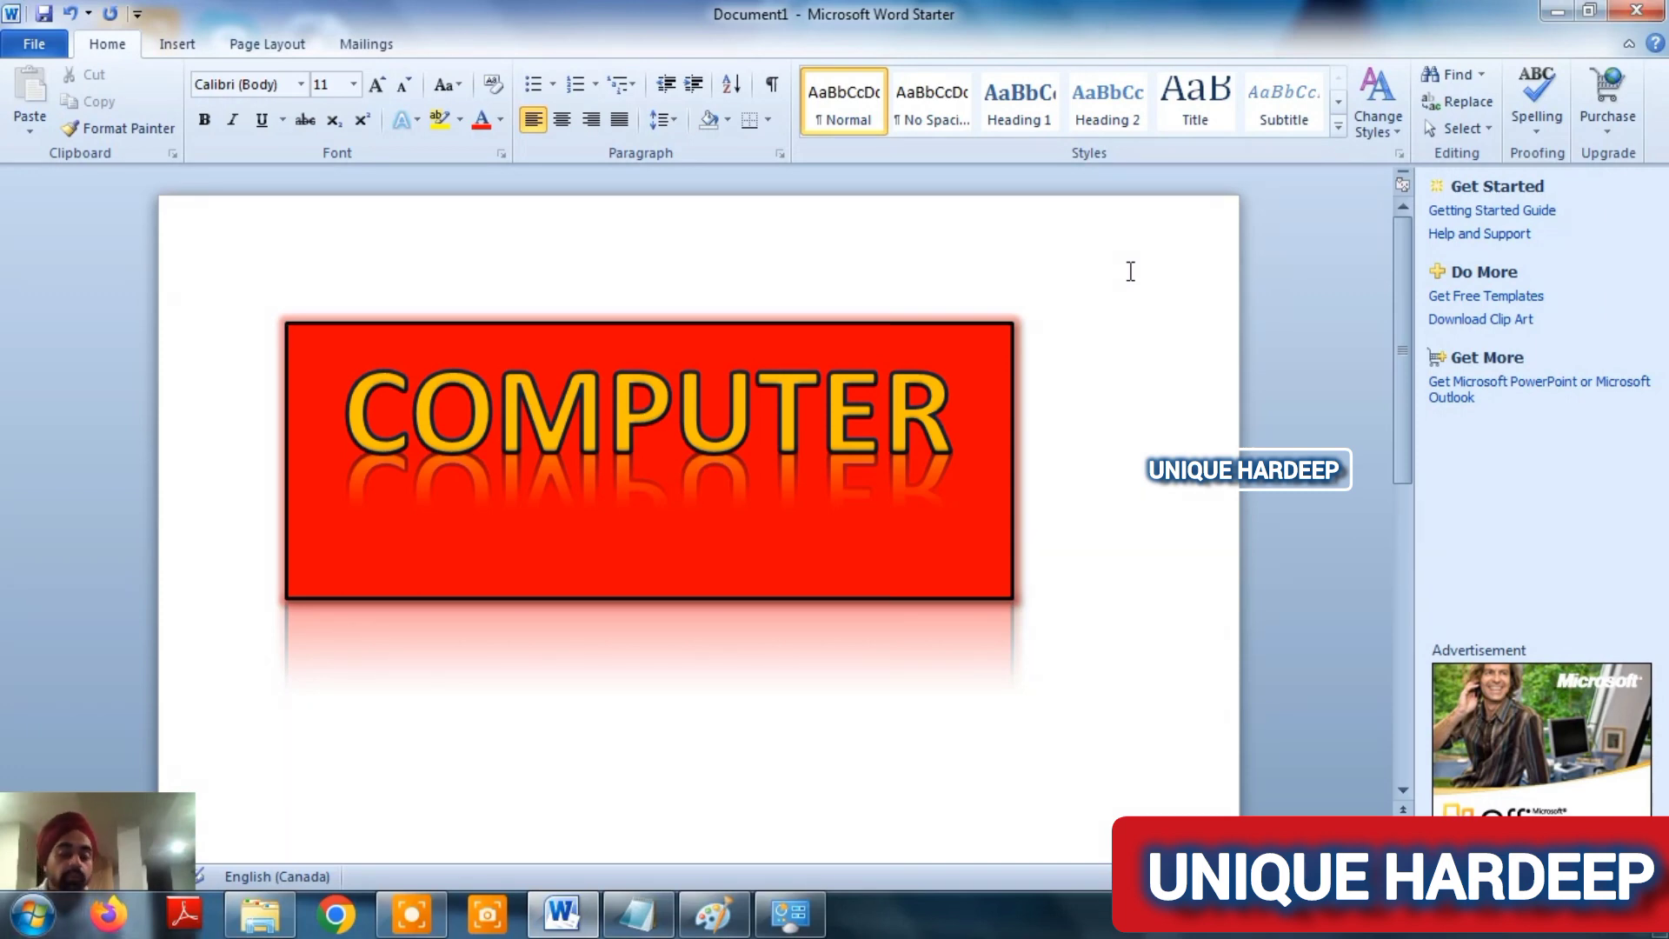
{"action": "double_click", "coordinate": [896, 374]}
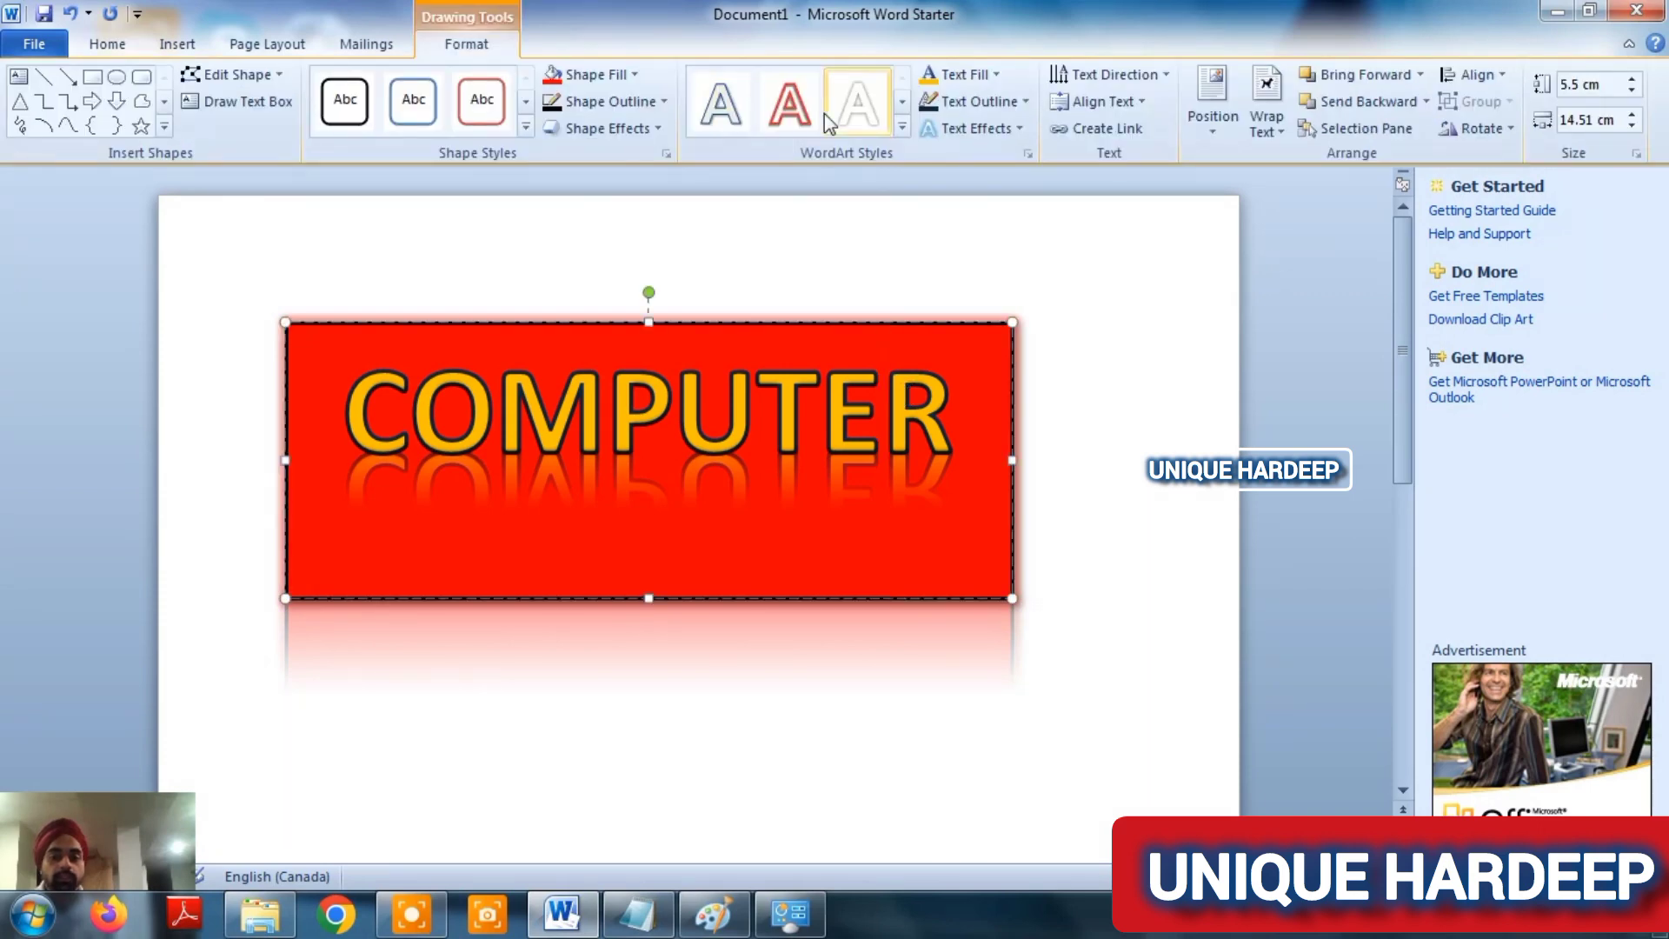
- Set the COMPUTER text outline dash type to Long Dash Dot Dot
{"action": "left_click", "coordinate": [1023, 103]}
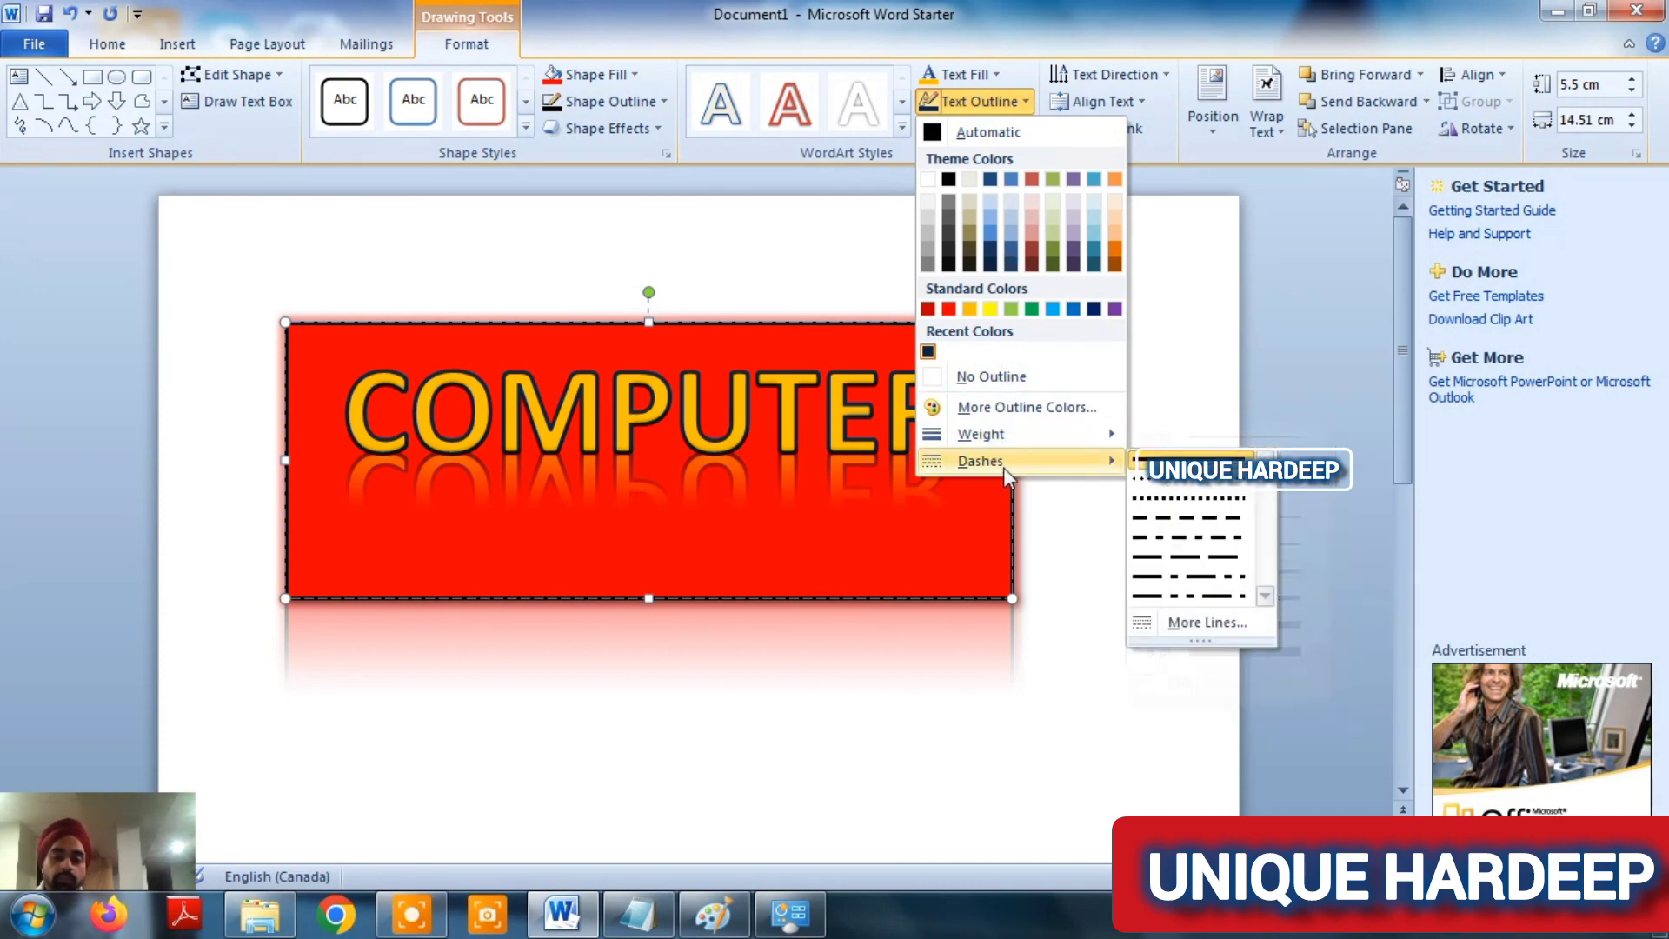
{"action": "mouse_move", "coordinate": [981, 461]}
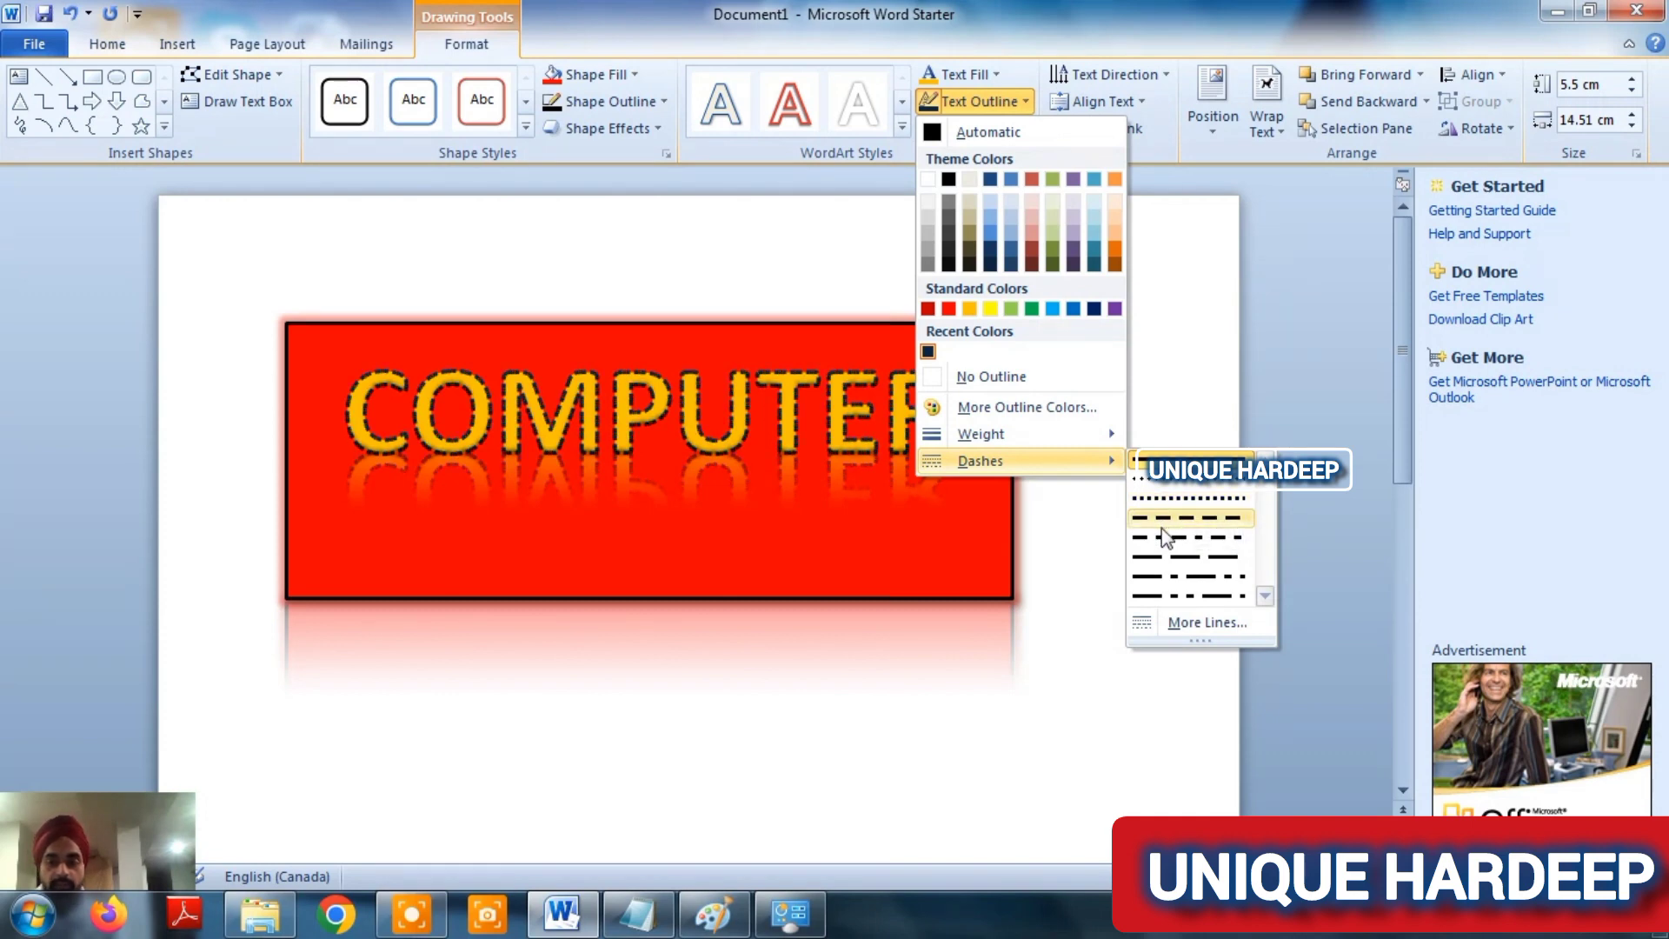
{"action": "left_click", "coordinate": [1169, 598]}
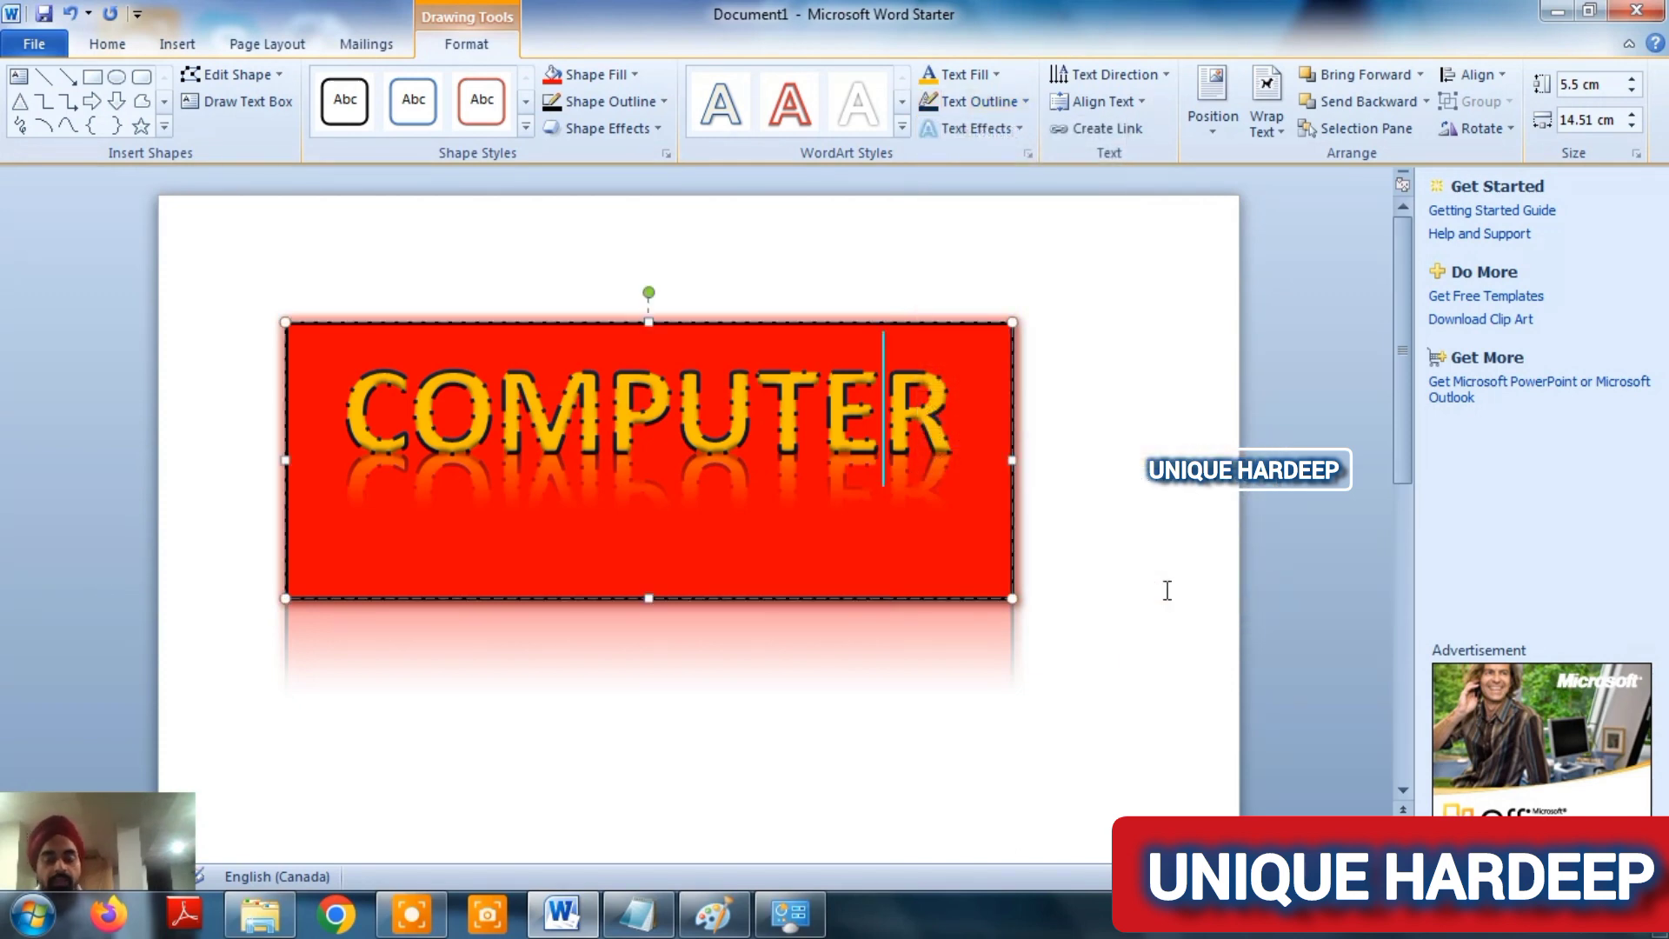
- Apply the first bevel preset to COMPUTER and set its 3-D rotation to No Rotation
{"action": "left_click", "coordinate": [977, 129]}
{"action": "mouse_move", "coordinate": [991, 332]}
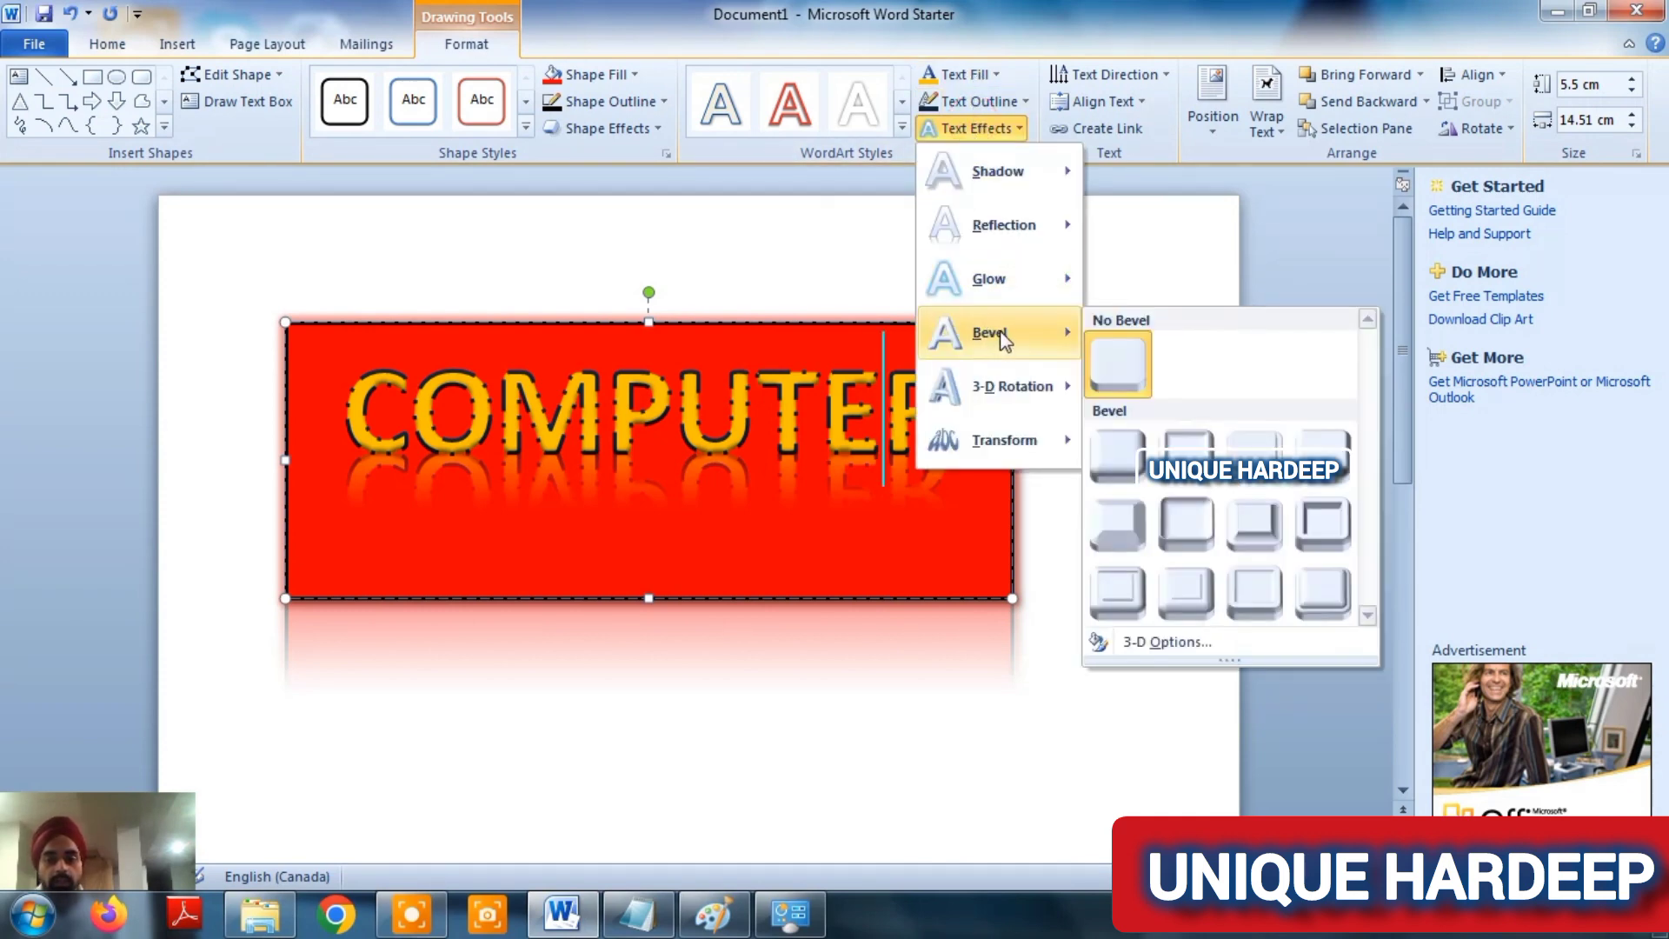
{"action": "left_click", "coordinate": [1105, 452]}
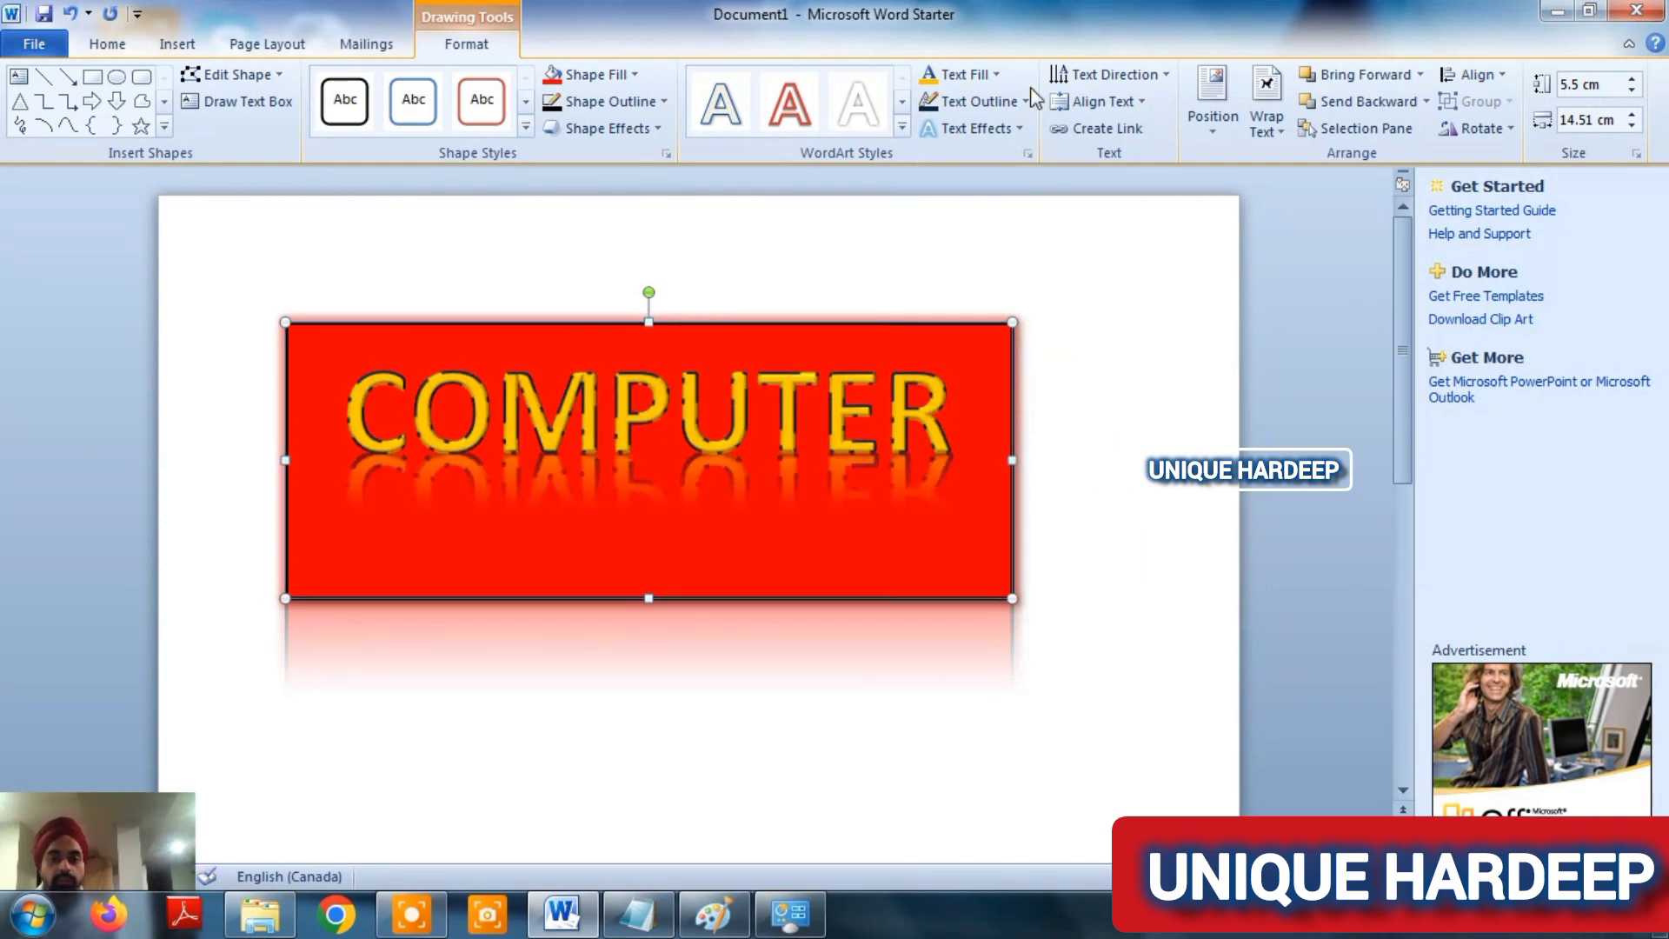
{"action": "left_click", "coordinate": [997, 138]}
{"action": "mouse_move", "coordinate": [1012, 386]}
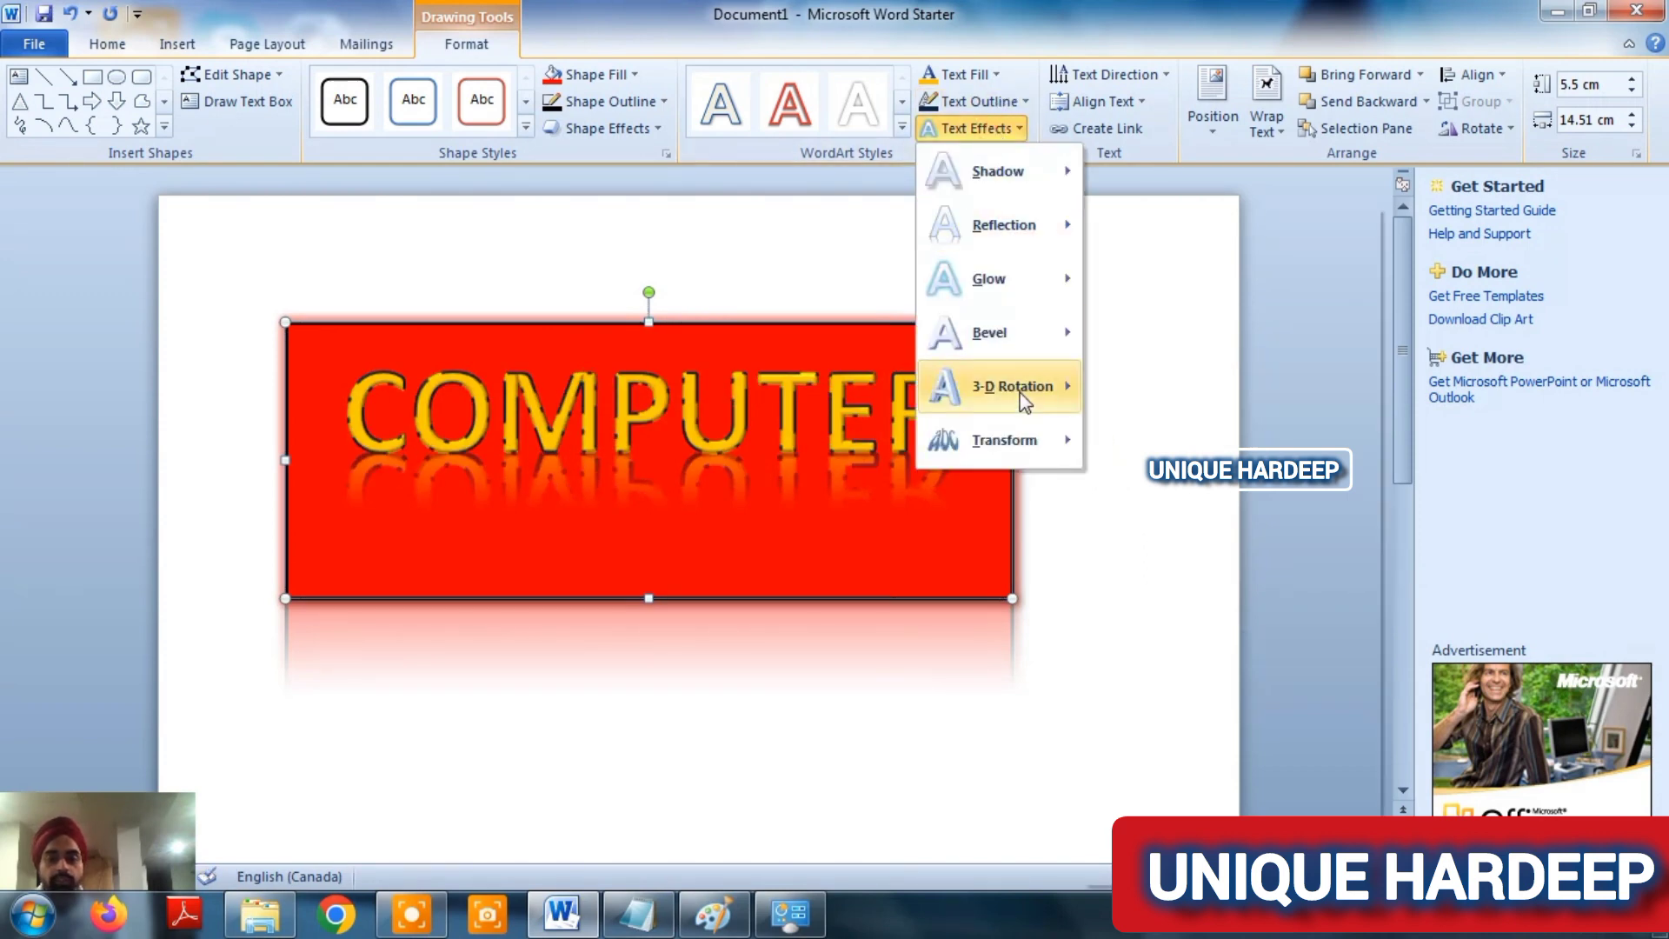
{"action": "left_click", "coordinate": [1115, 352]}
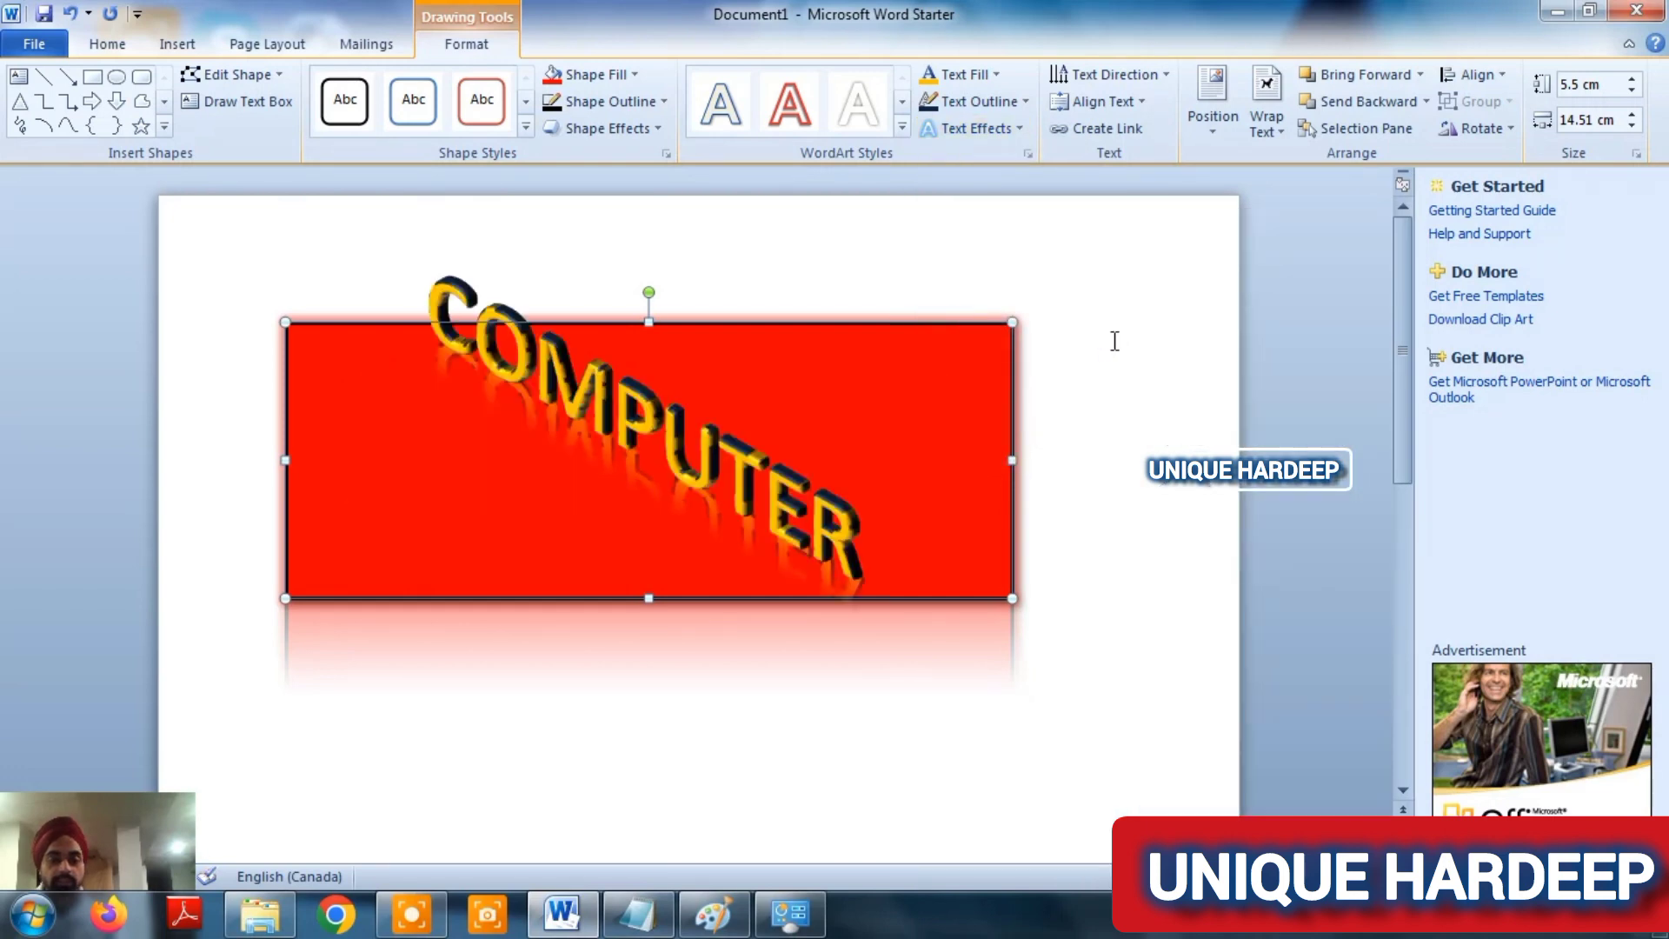
{"action": "left_click", "coordinate": [985, 133]}
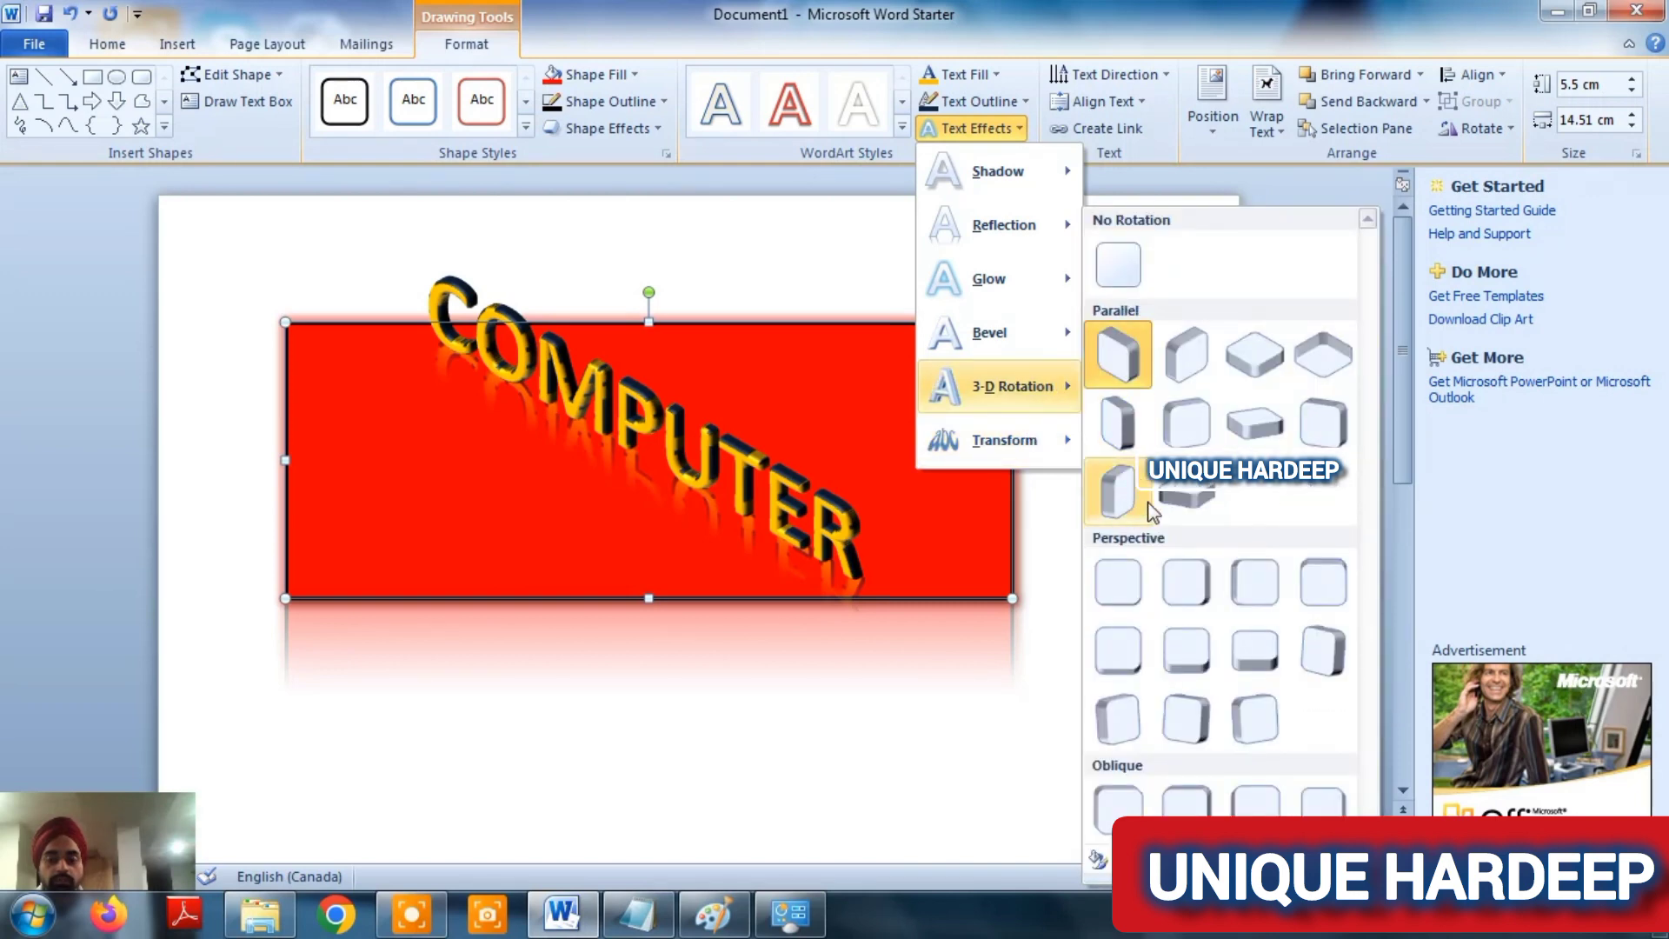
{"action": "left_click", "coordinate": [1186, 501]}
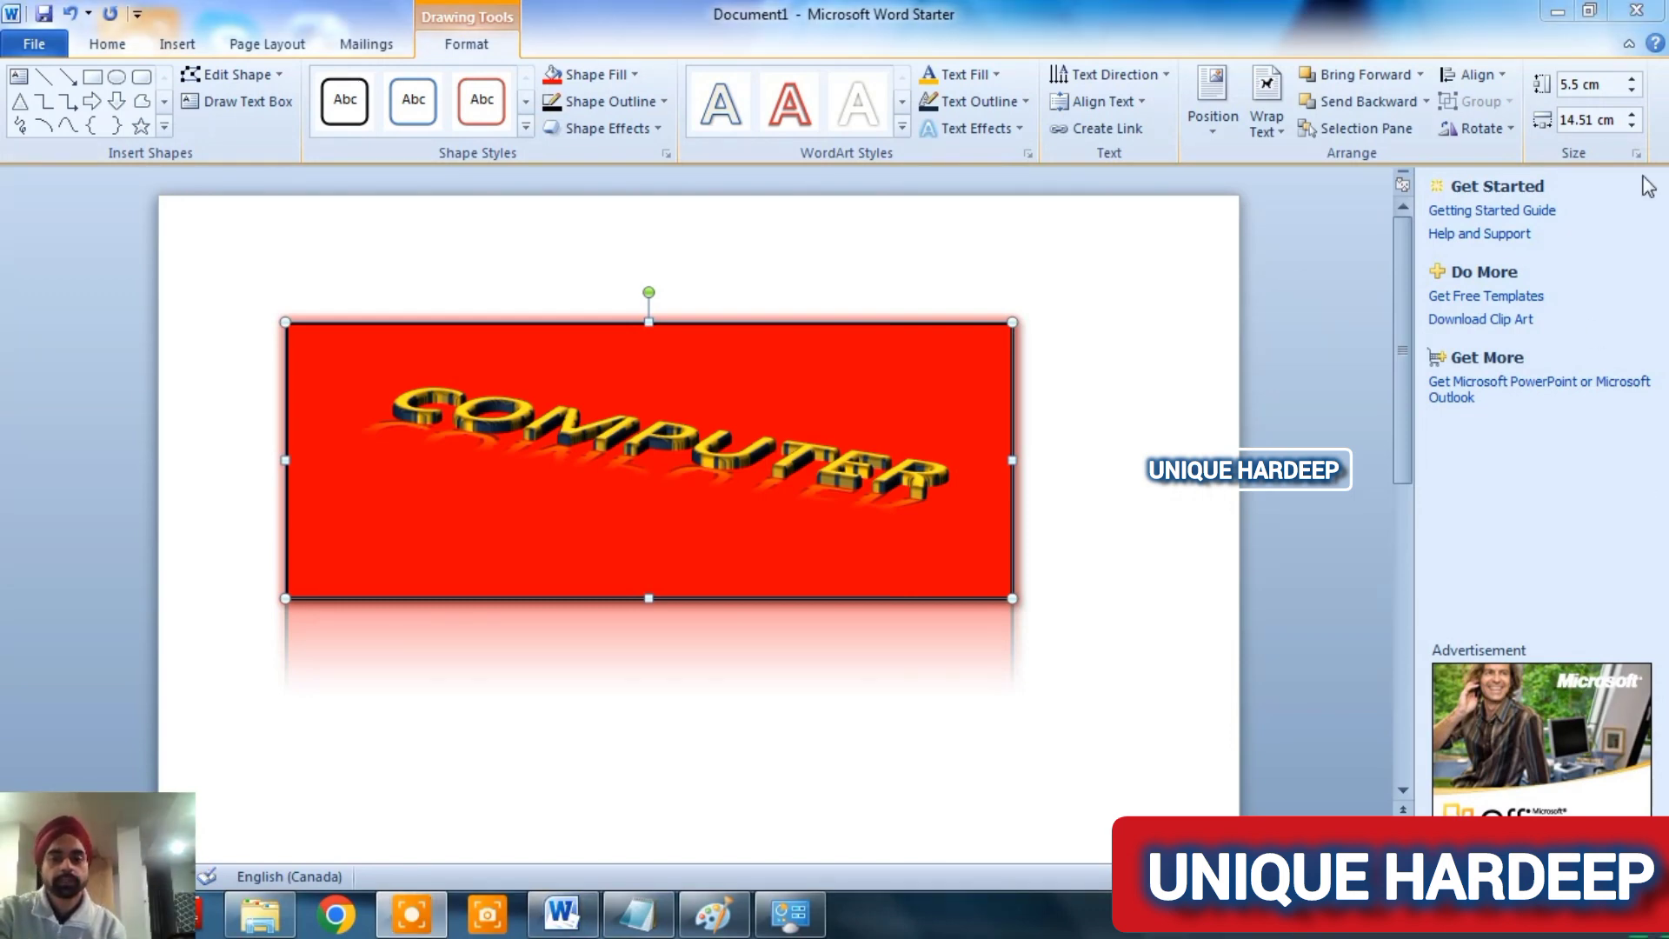
{"action": "left_click", "coordinate": [988, 131]}
{"action": "mouse_move", "coordinate": [1010, 386]}
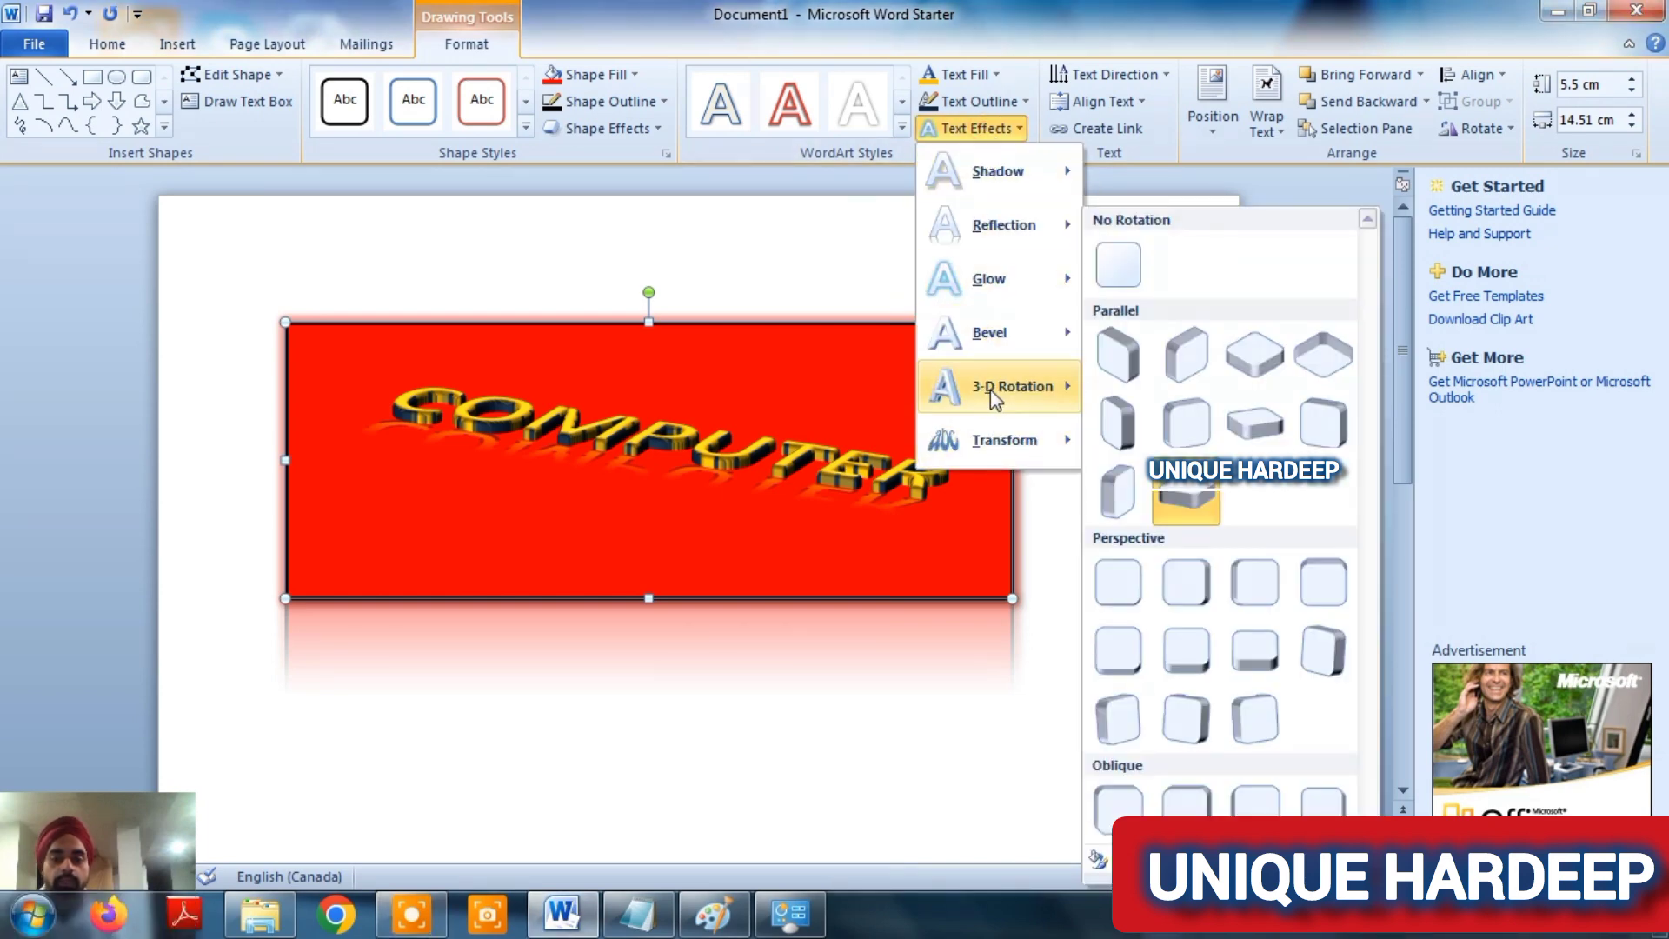
{"action": "left_click", "coordinate": [1113, 264]}
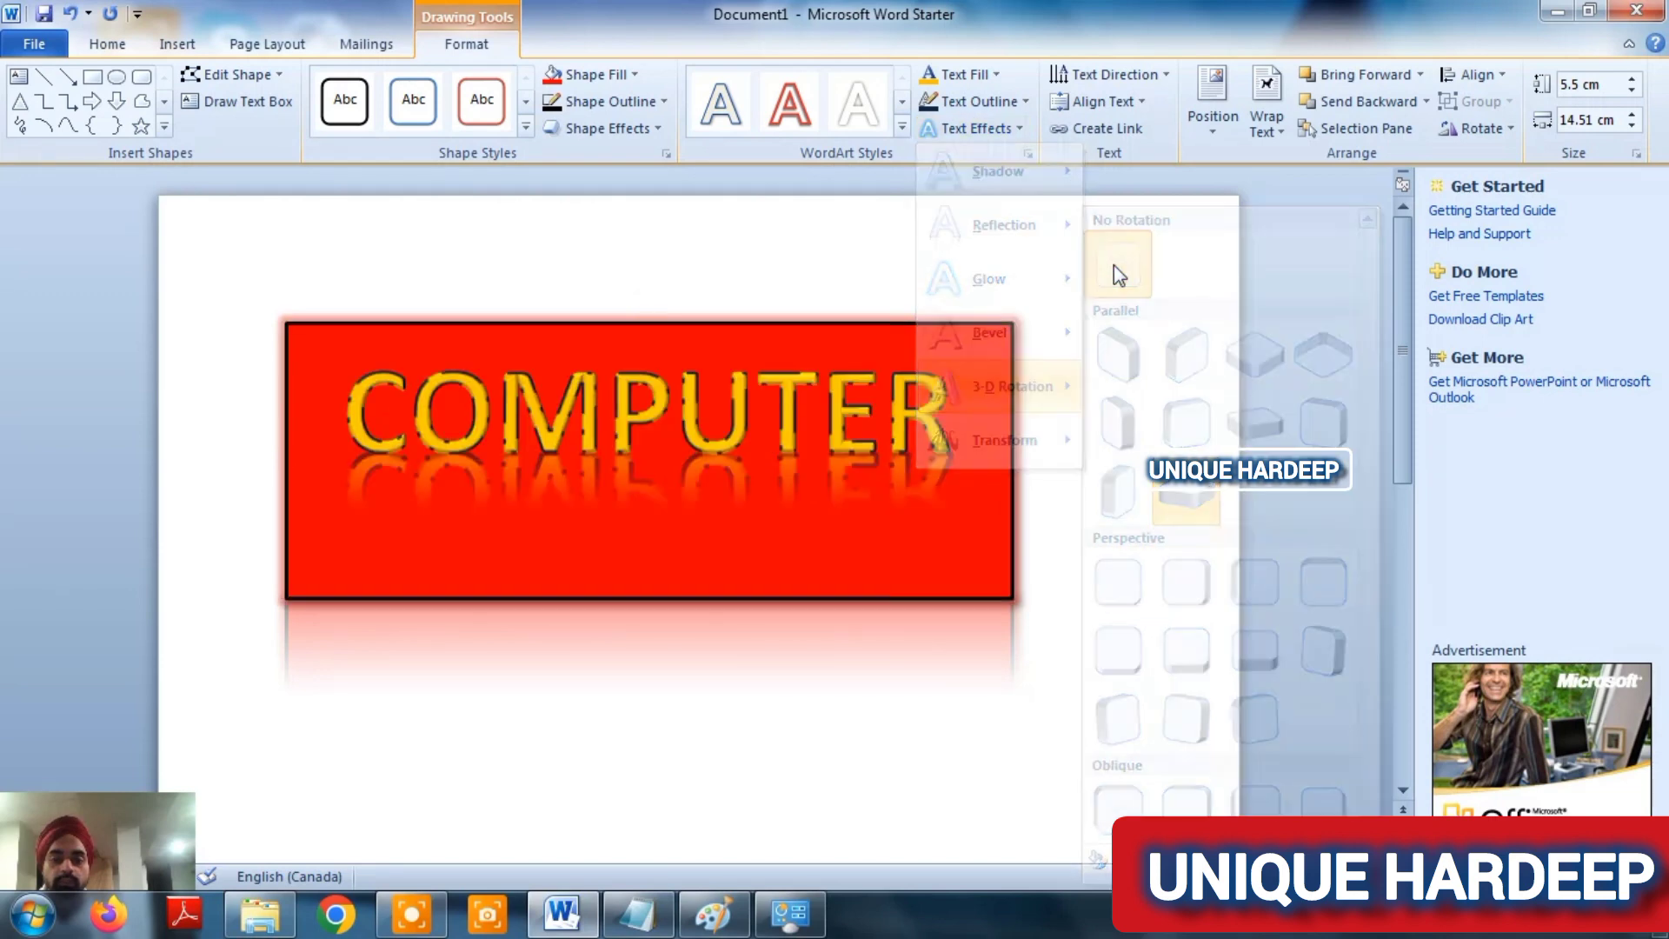
{"action": "left_click", "coordinate": [1004, 130]}
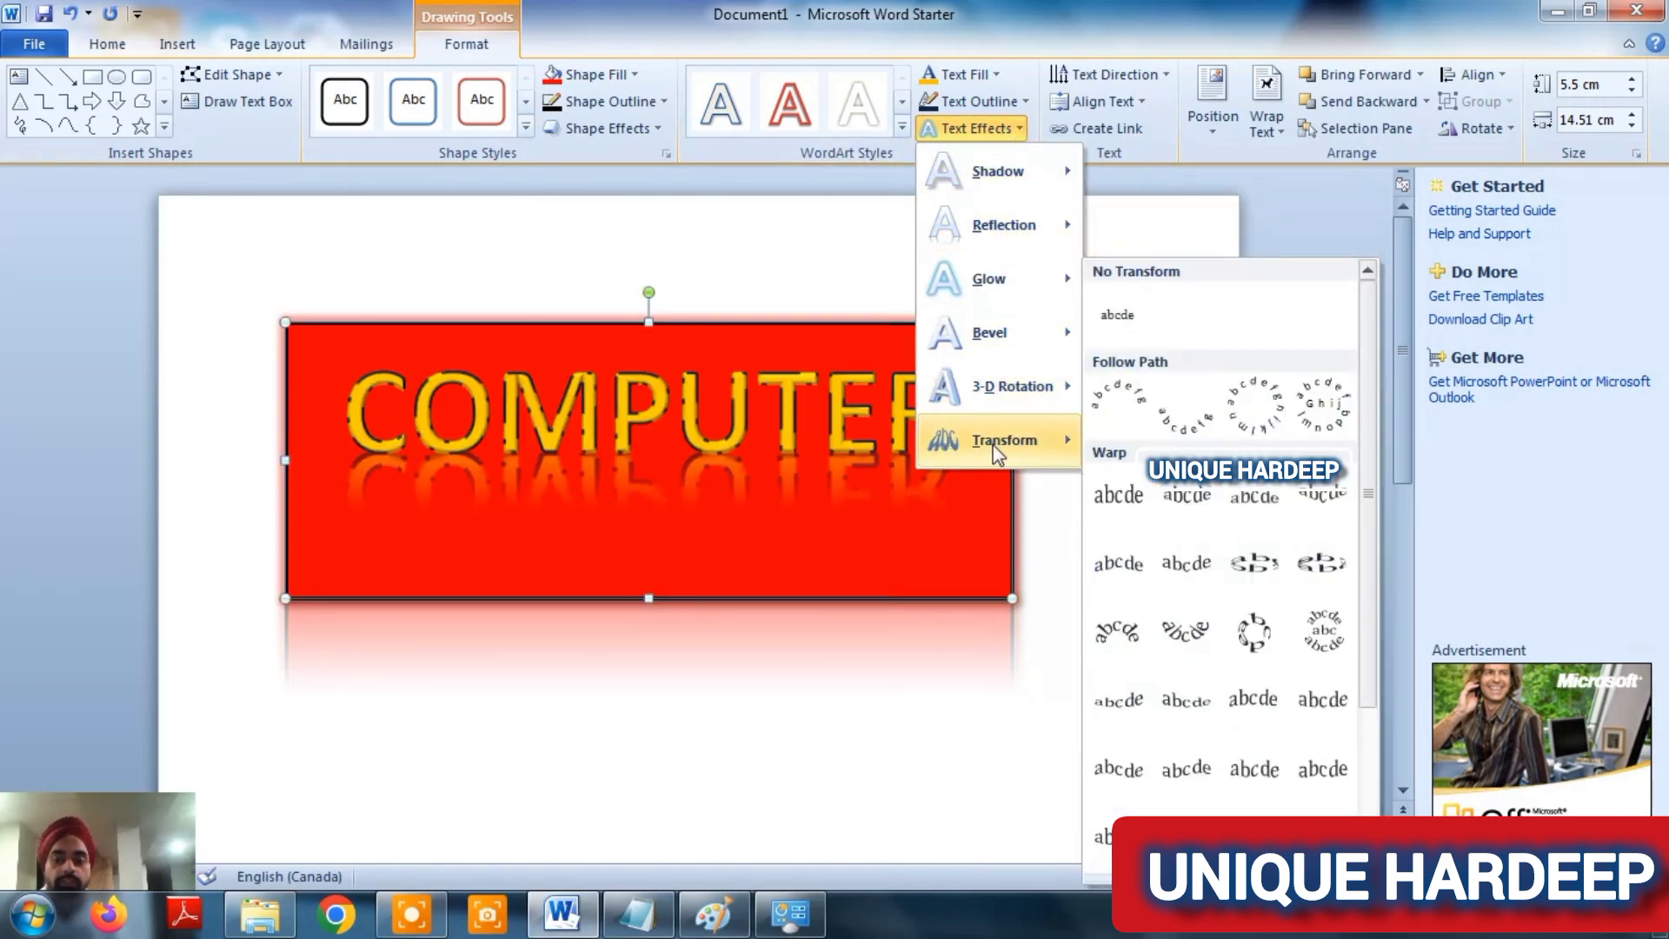
- Try Arch Up and Circle on COMPUTER, then apply a Warp preset stretching it across the box
{"action": "left_click", "coordinate": [1127, 395]}
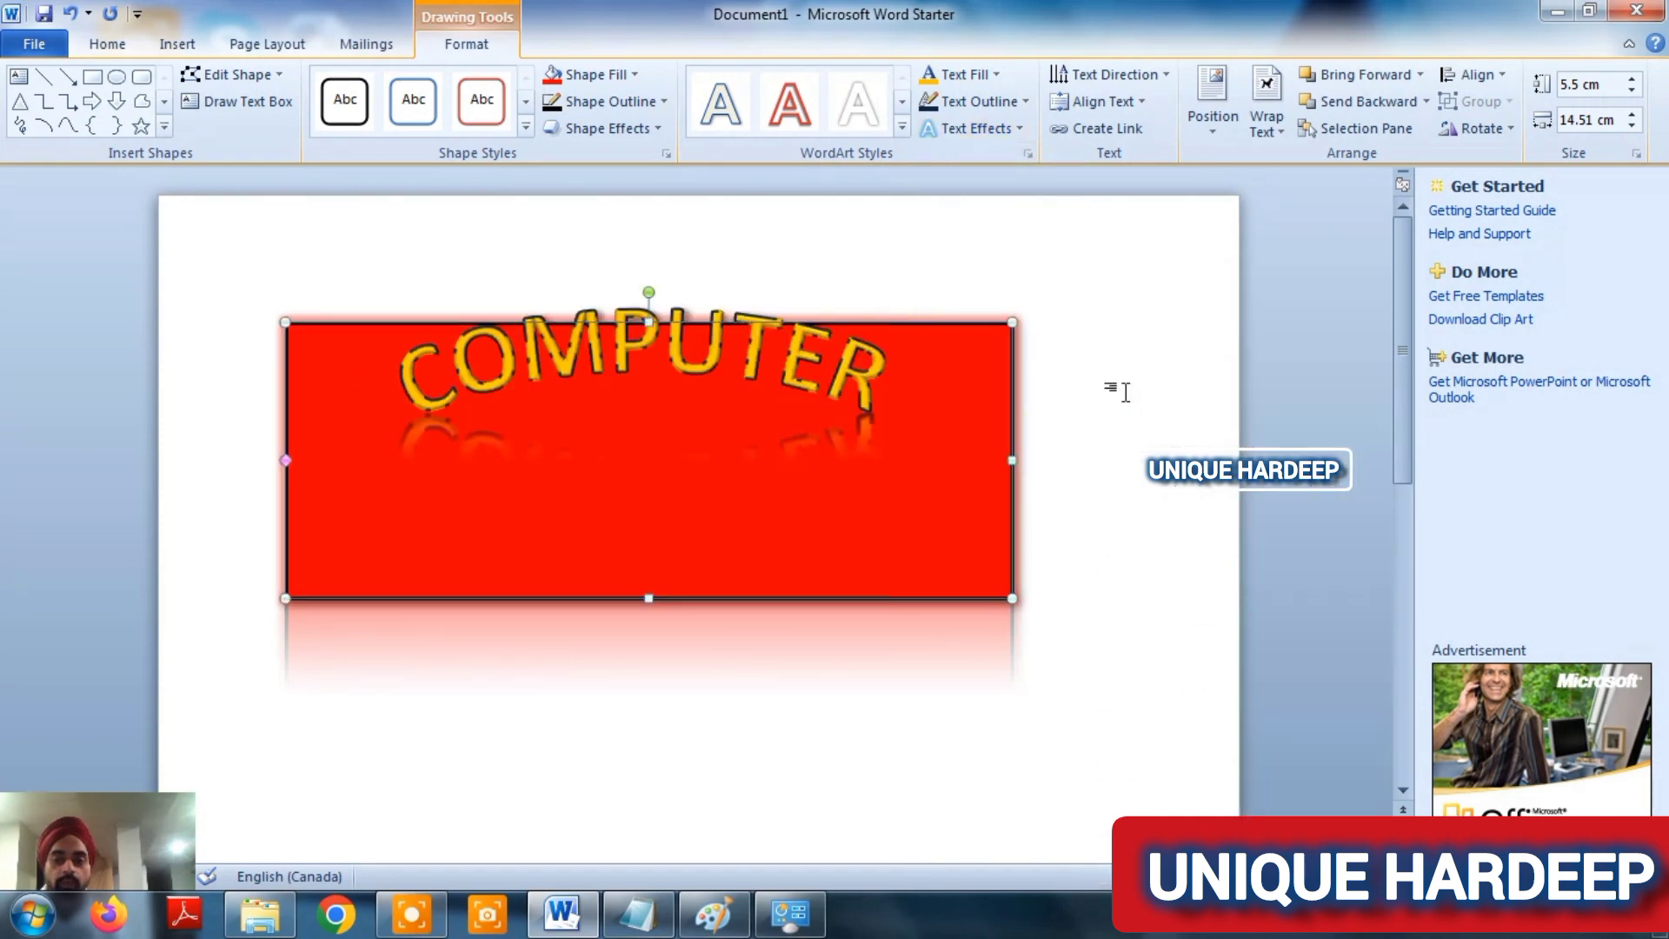
{"action": "left_click", "coordinate": [965, 128]}
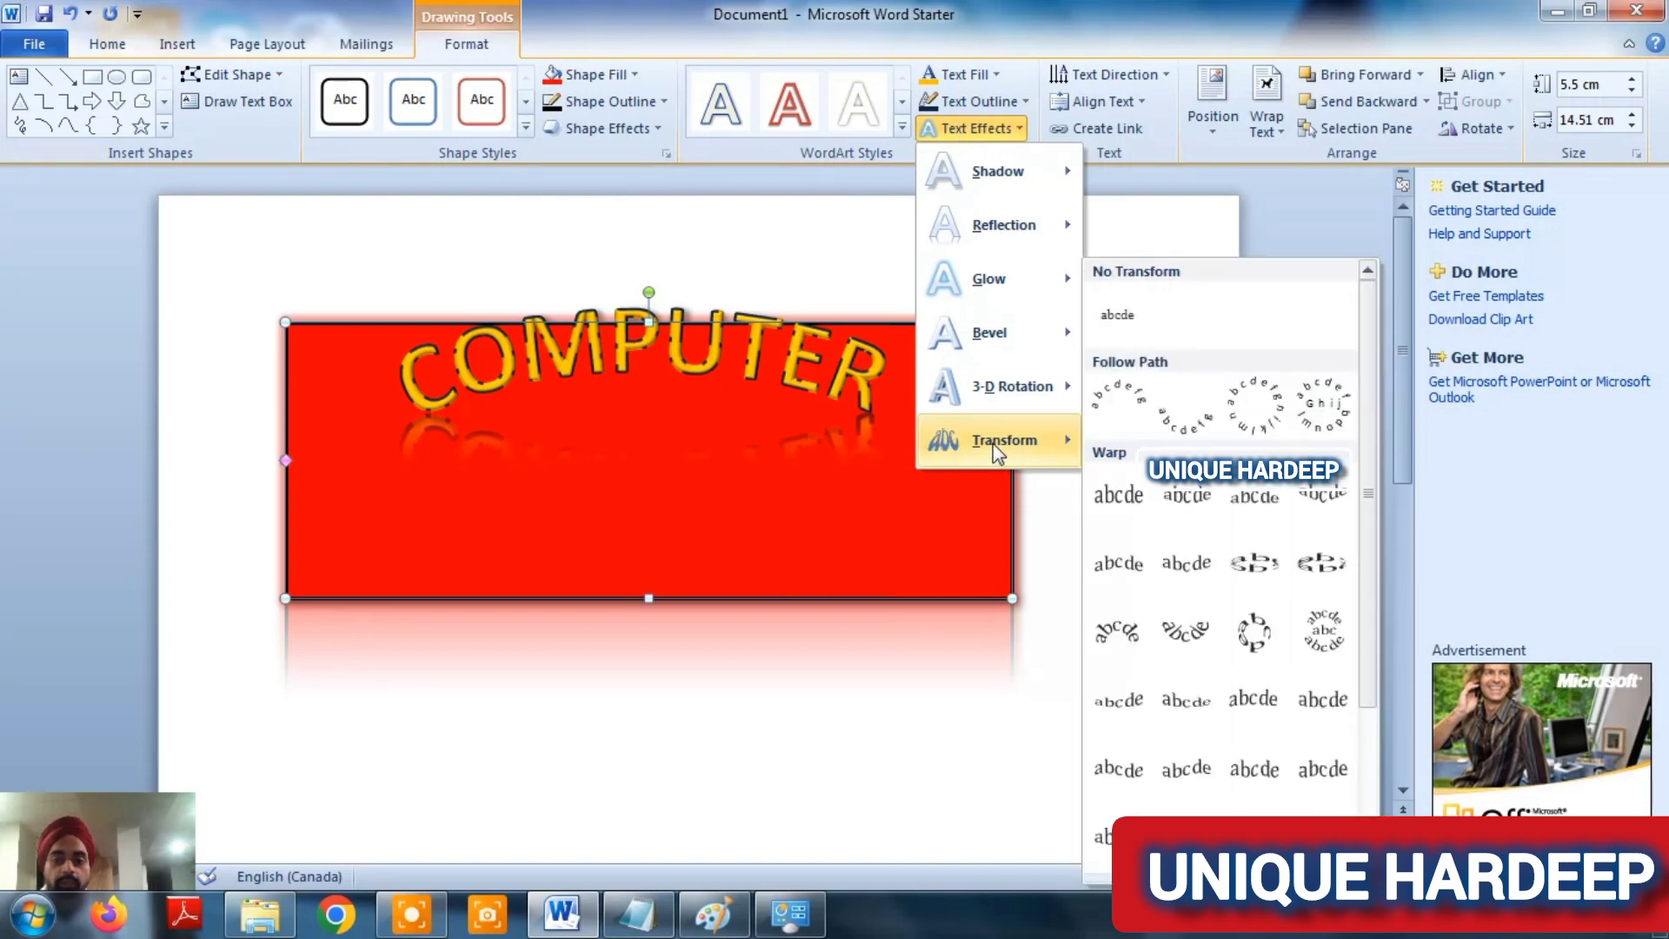
{"action": "mouse_move", "coordinate": [1001, 440]}
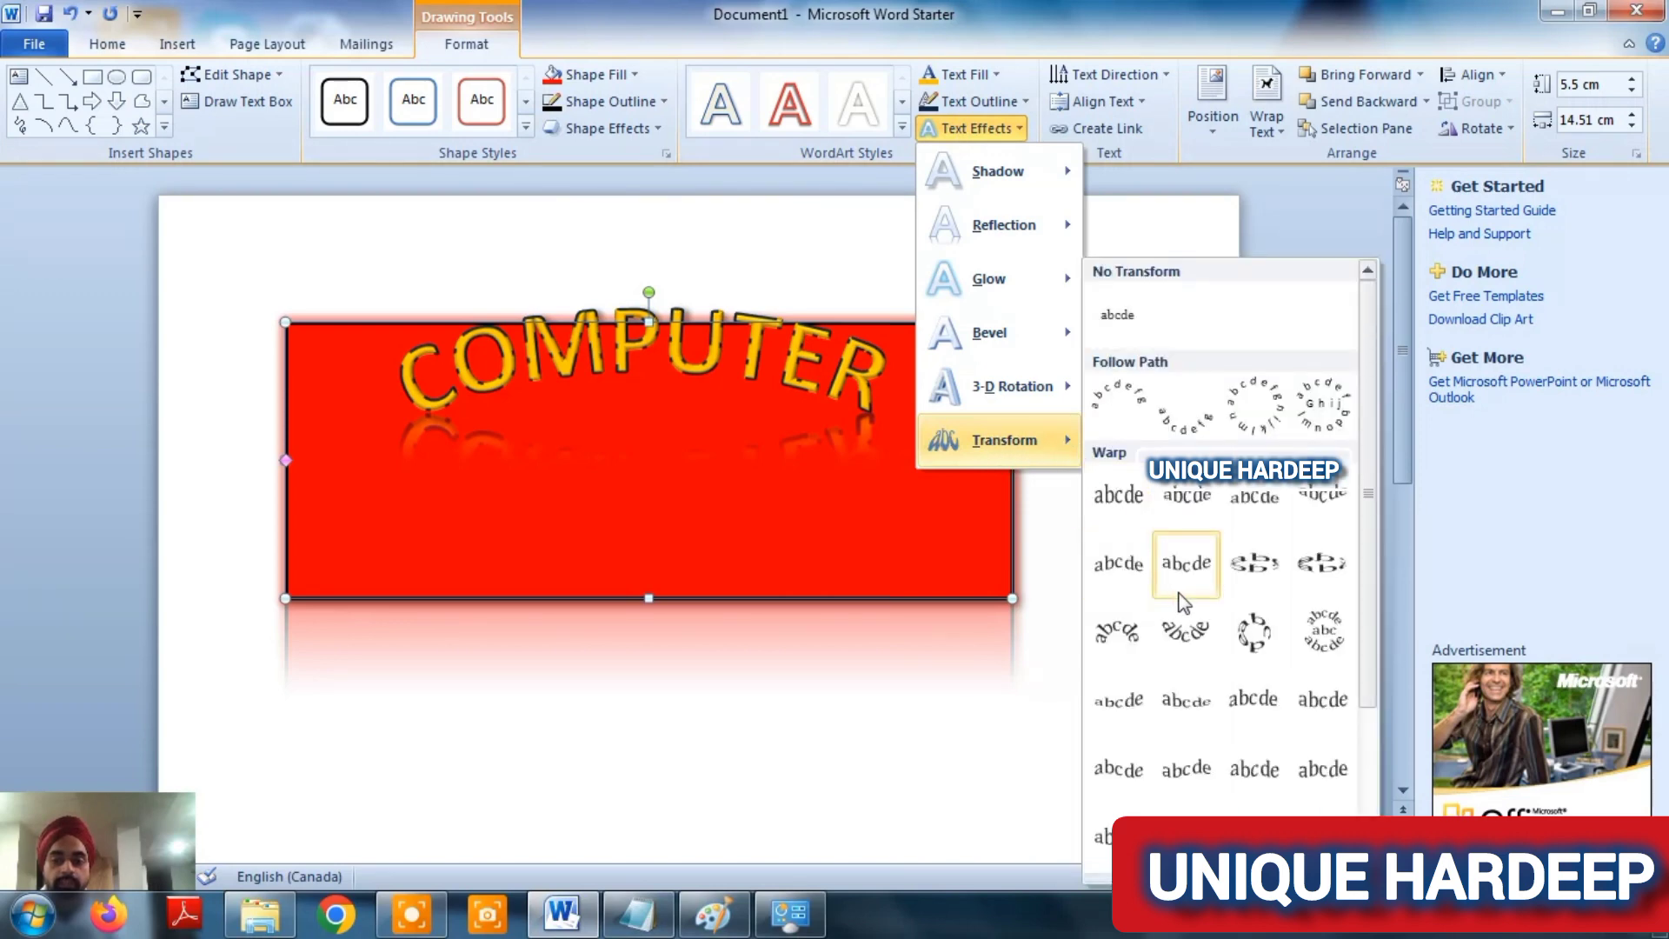
{"action": "left_click", "coordinate": [1252, 633]}
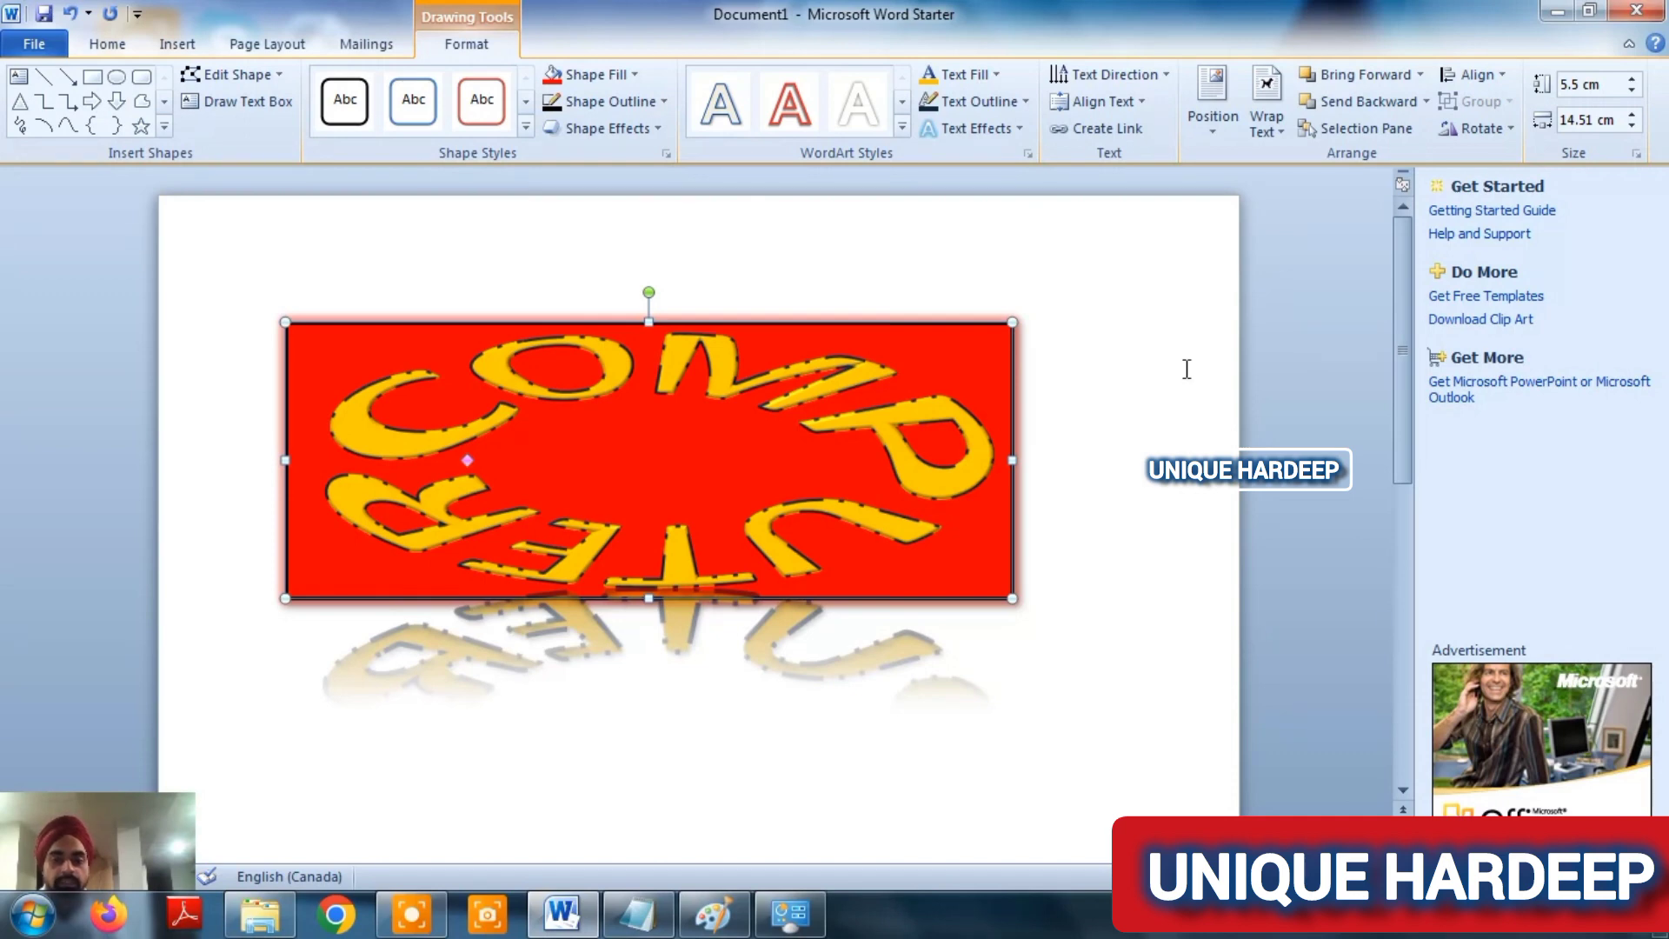
{"action": "left_click", "coordinate": [974, 131]}
{"action": "mouse_move", "coordinate": [1000, 440]}
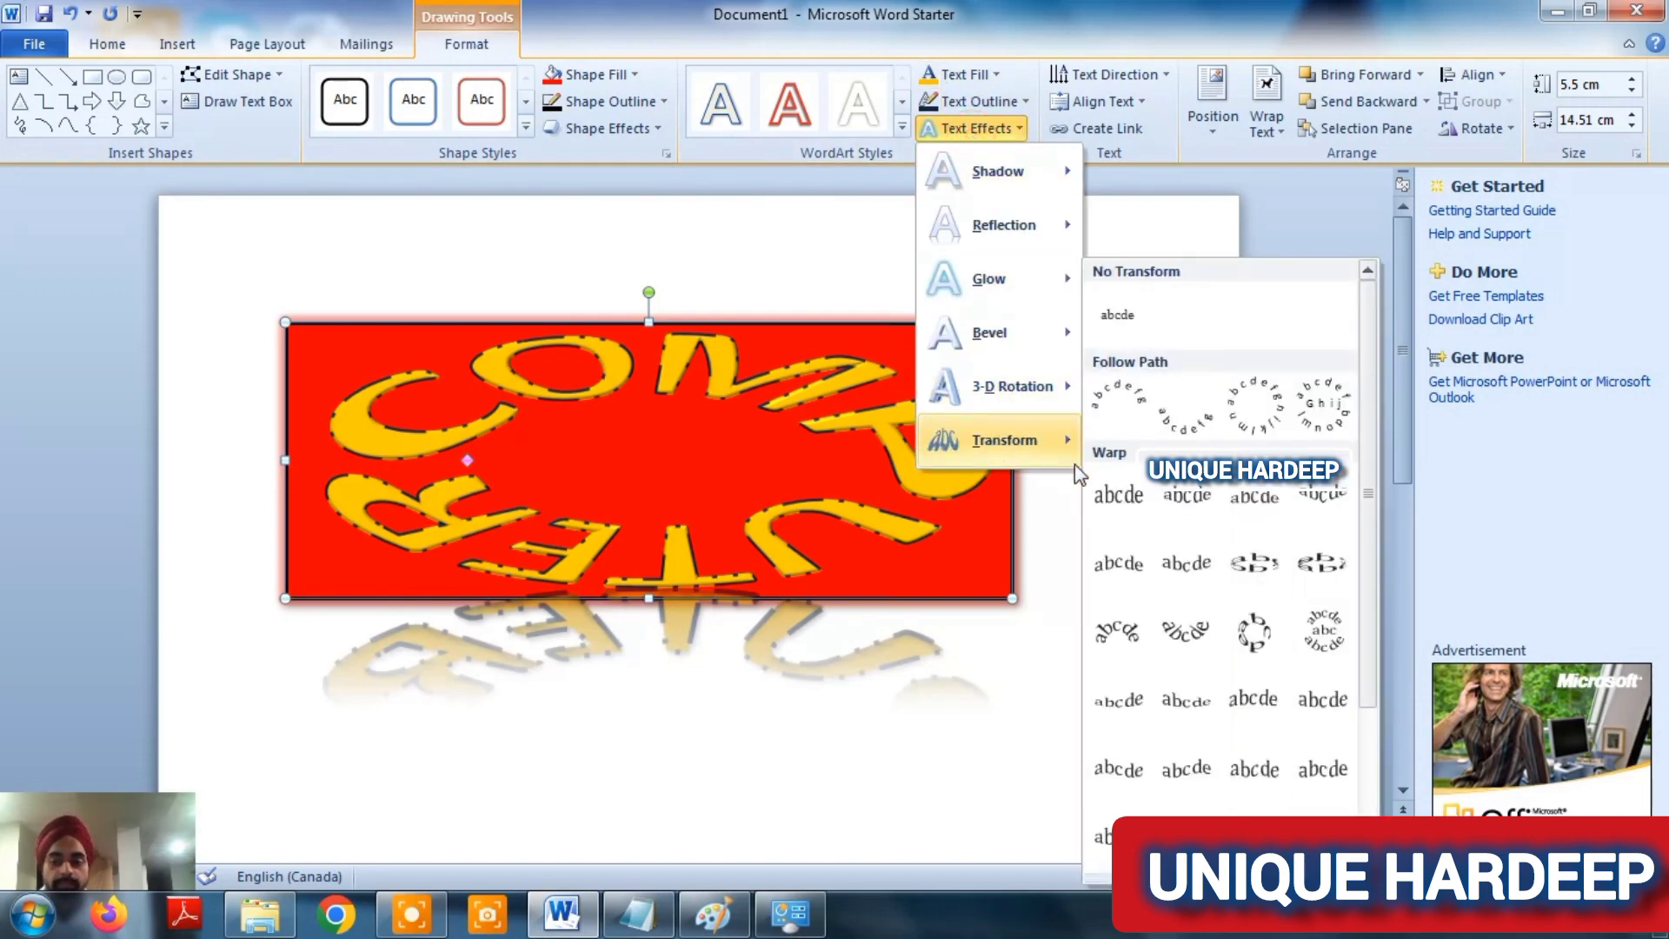
{"action": "left_click", "coordinate": [1186, 834]}
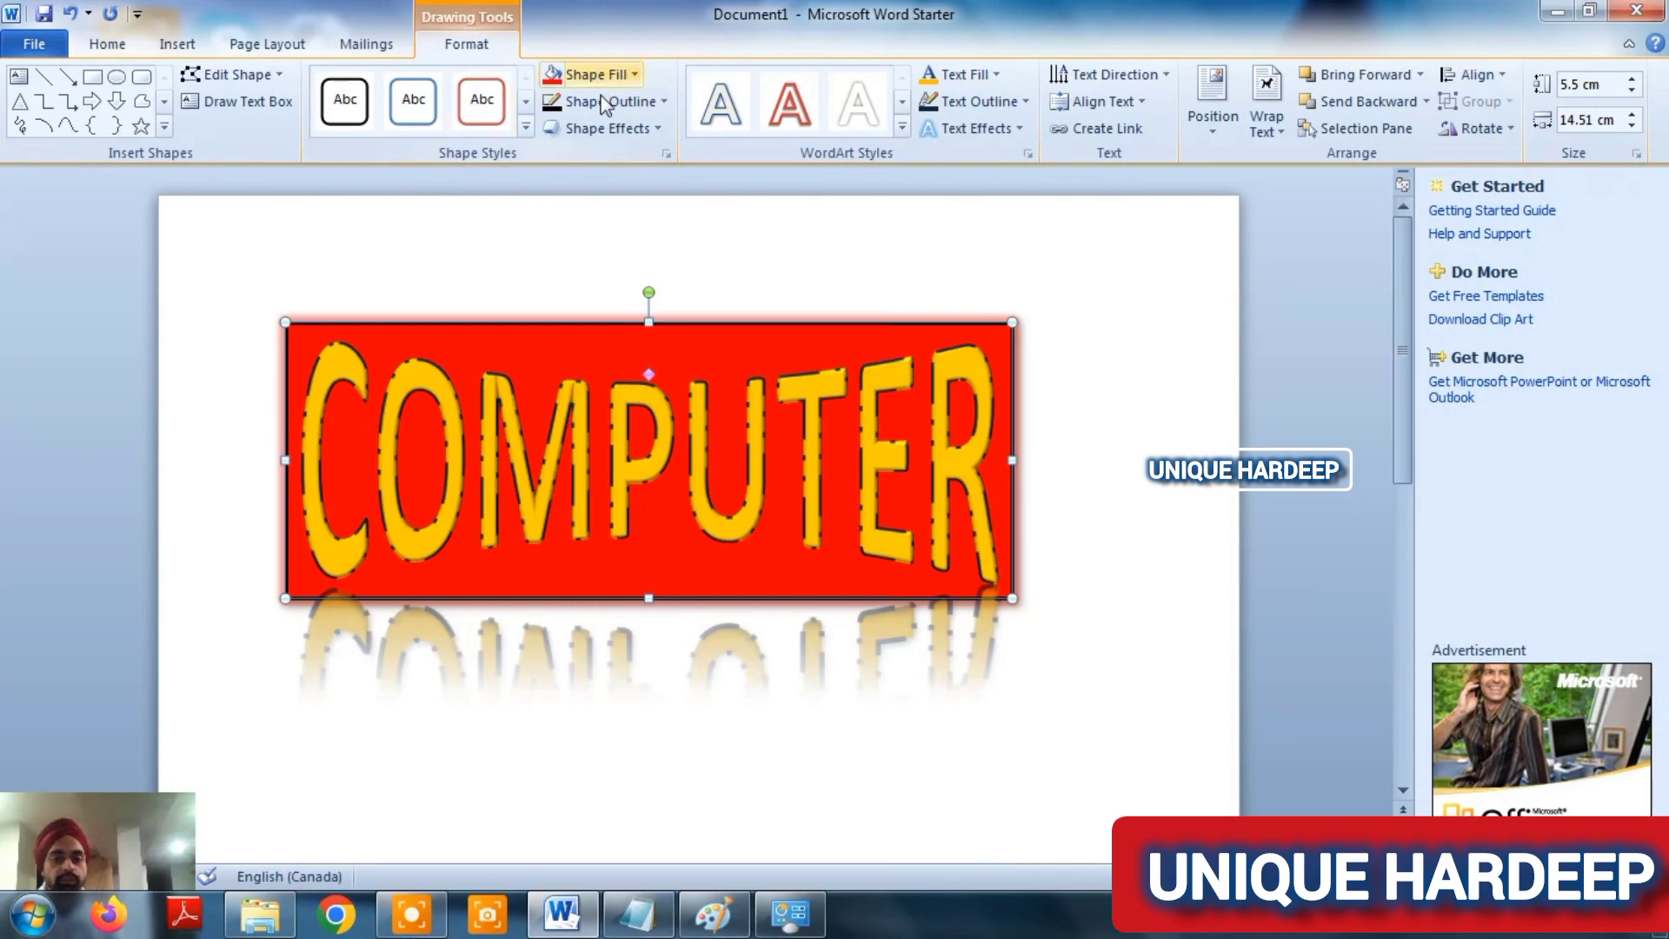
- Set the red box's outline weight to a thick 6 pt black border
{"action": "left_click", "coordinate": [596, 130]}
{"action": "left_click", "coordinate": [597, 130]}
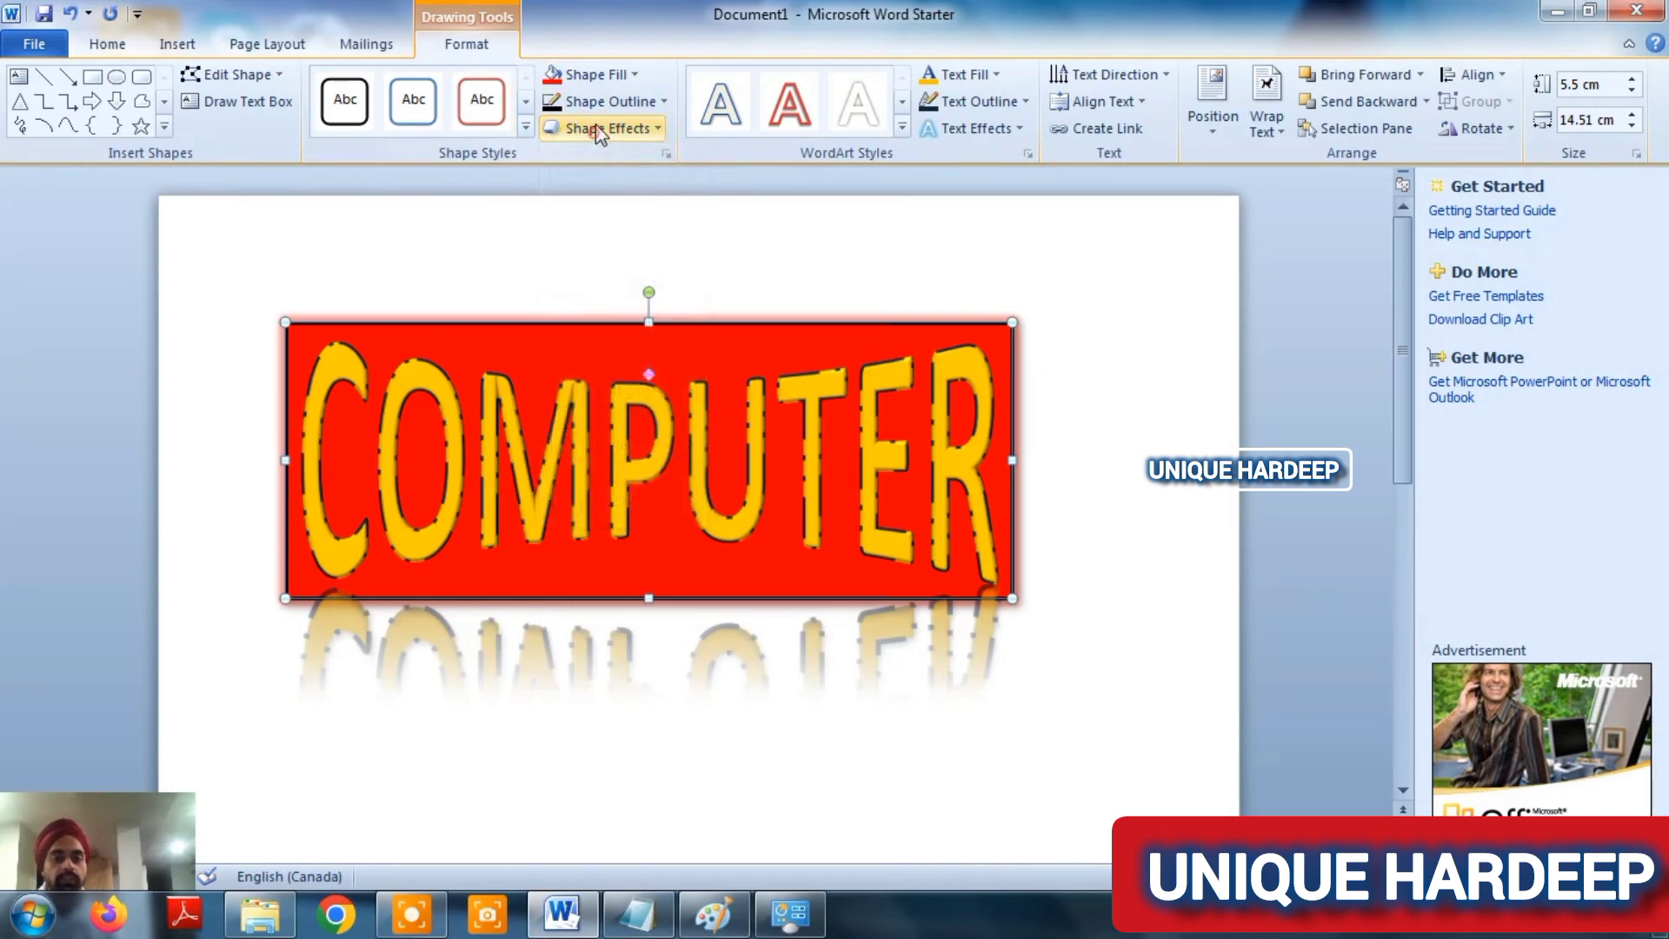
{"action": "left_click", "coordinate": [598, 102]}
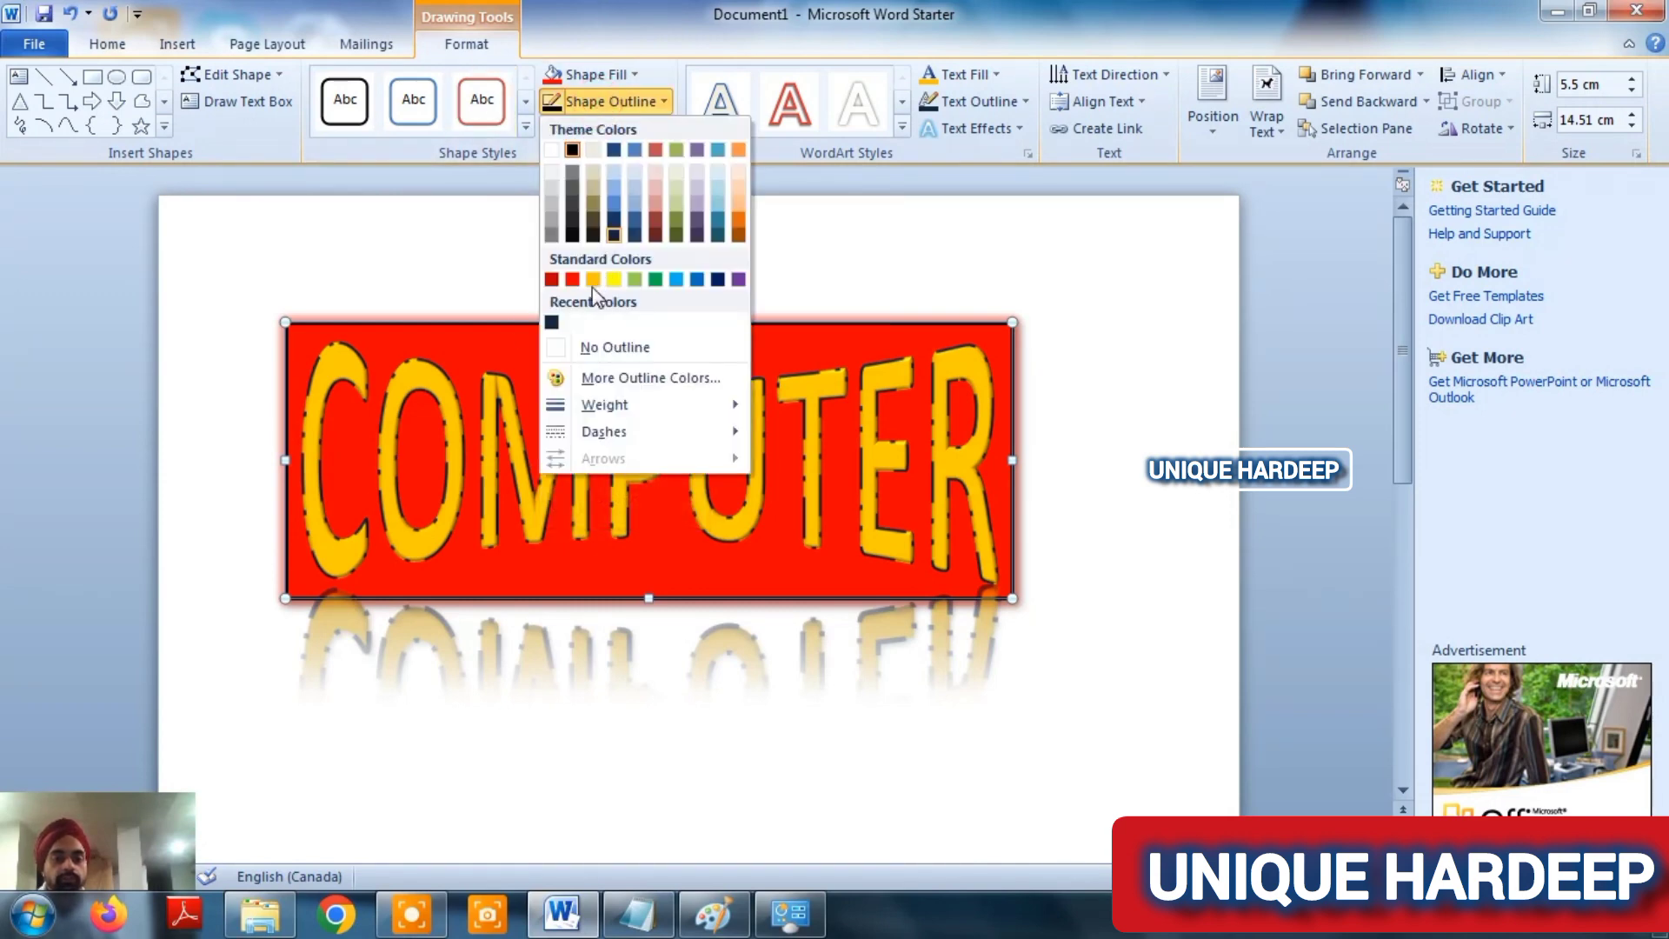
{"action": "mouse_move", "coordinate": [639, 404]}
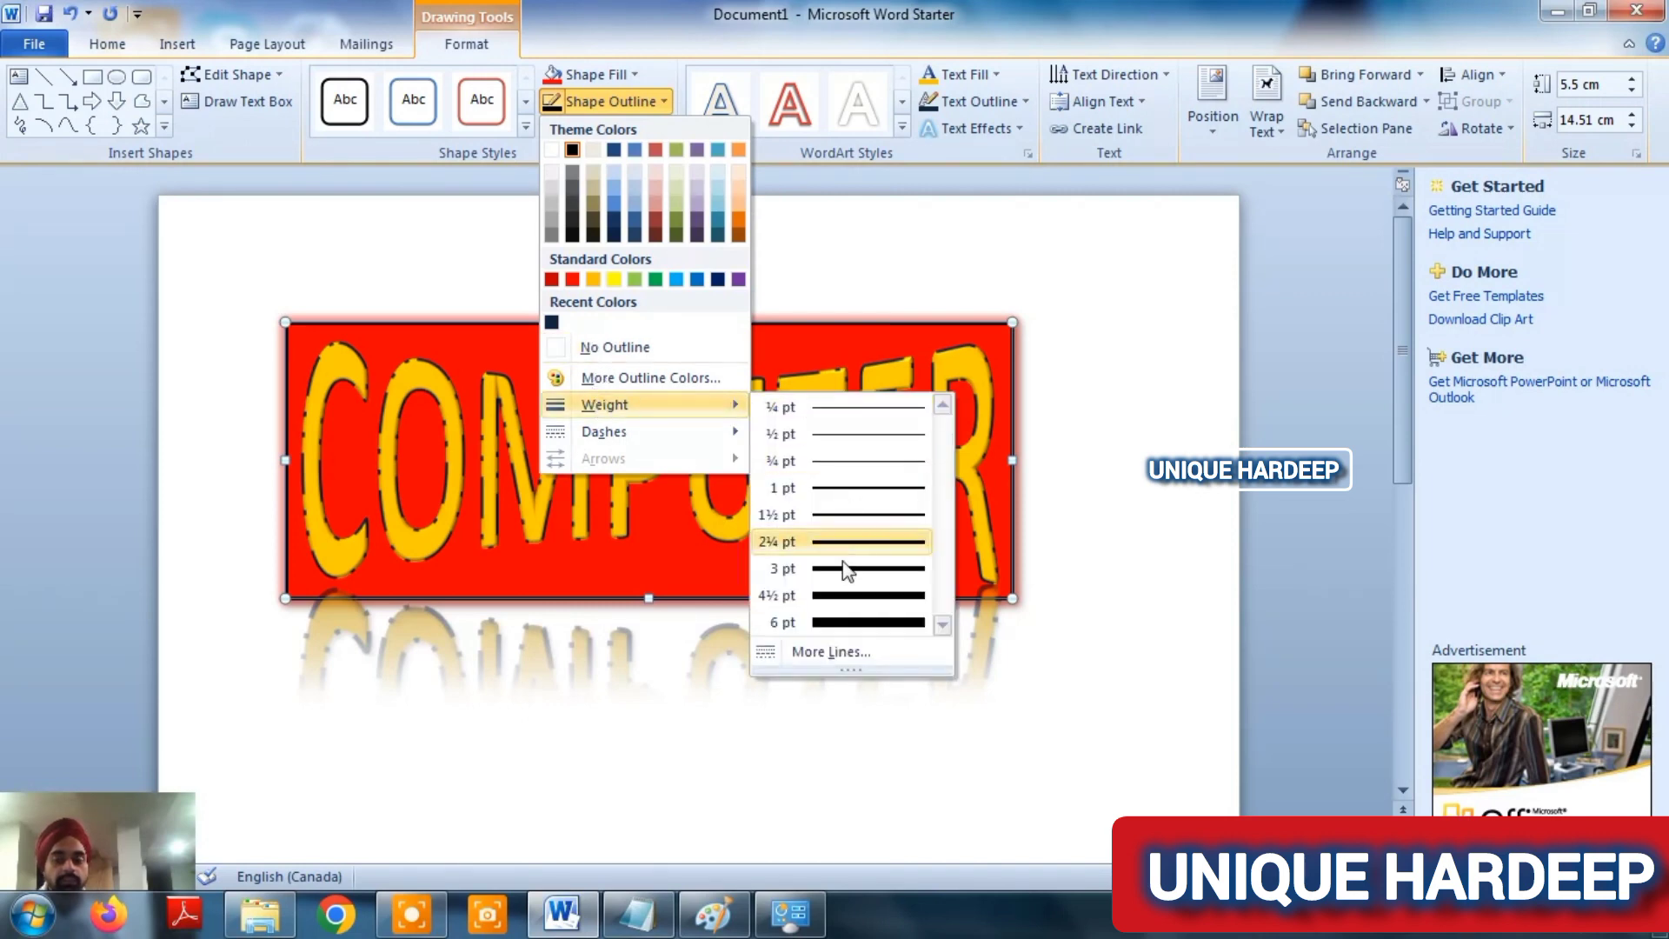
{"action": "left_click", "coordinate": [845, 621]}
- Undo the warp so COMPUTER returns to straight, unwarped lettering with Ctrl+Z
{"action": "left_click", "coordinate": [814, 770]}
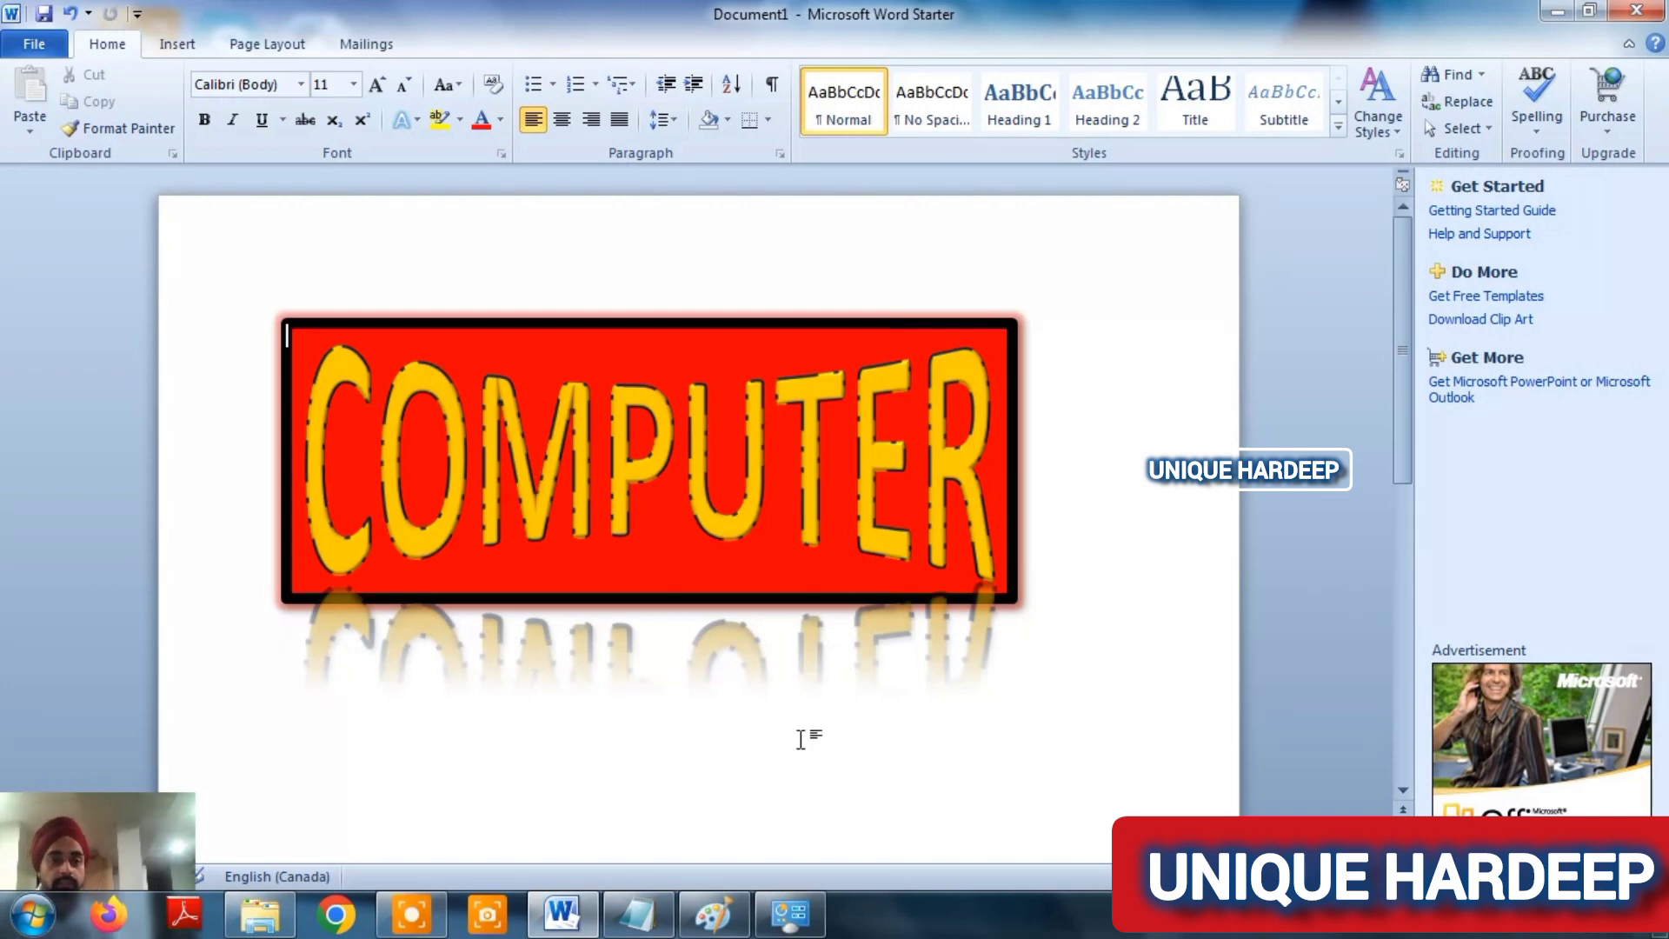
{"action": "left_click", "coordinate": [751, 504]}
{"action": "key", "text": "ctrl+z"}
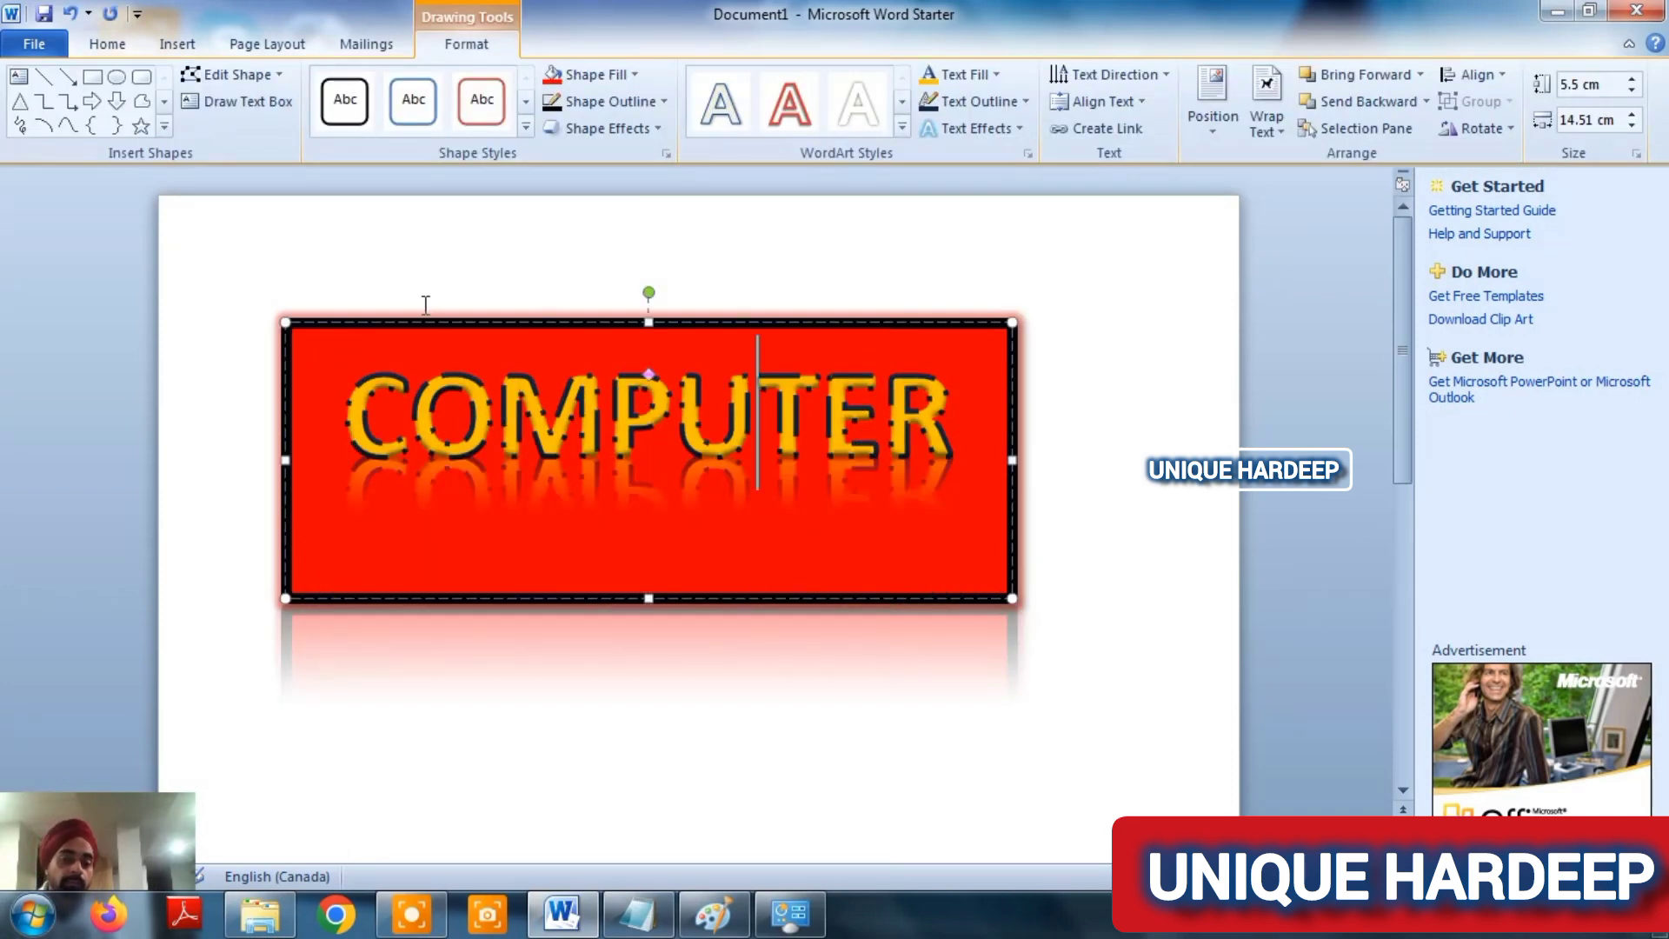